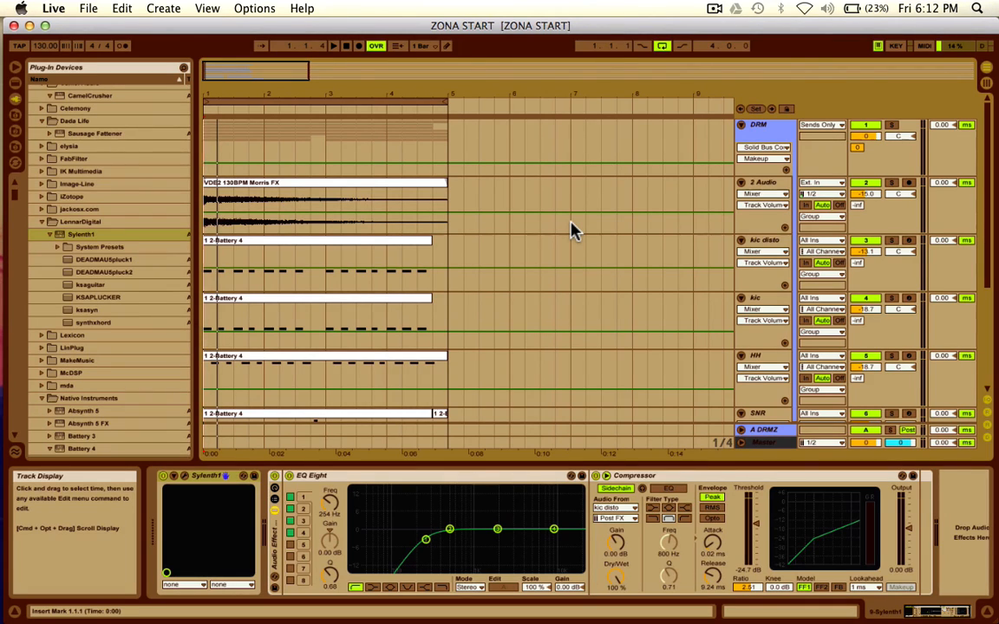
Step: Play the drum arrangement from its start and listen to the 2 Audio track soloed
left_click(572, 230)
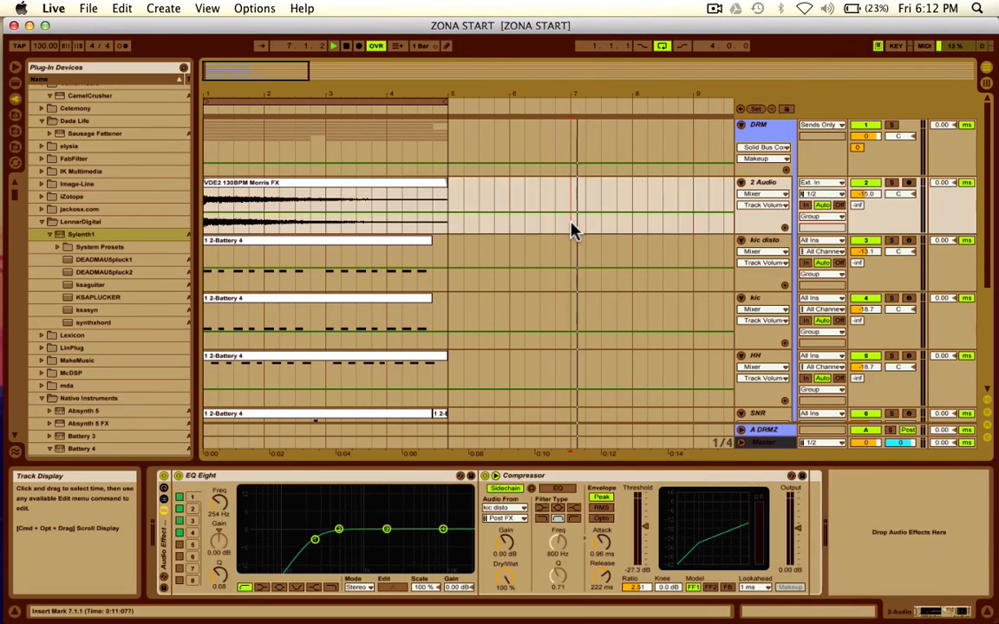
left_click(741, 109)
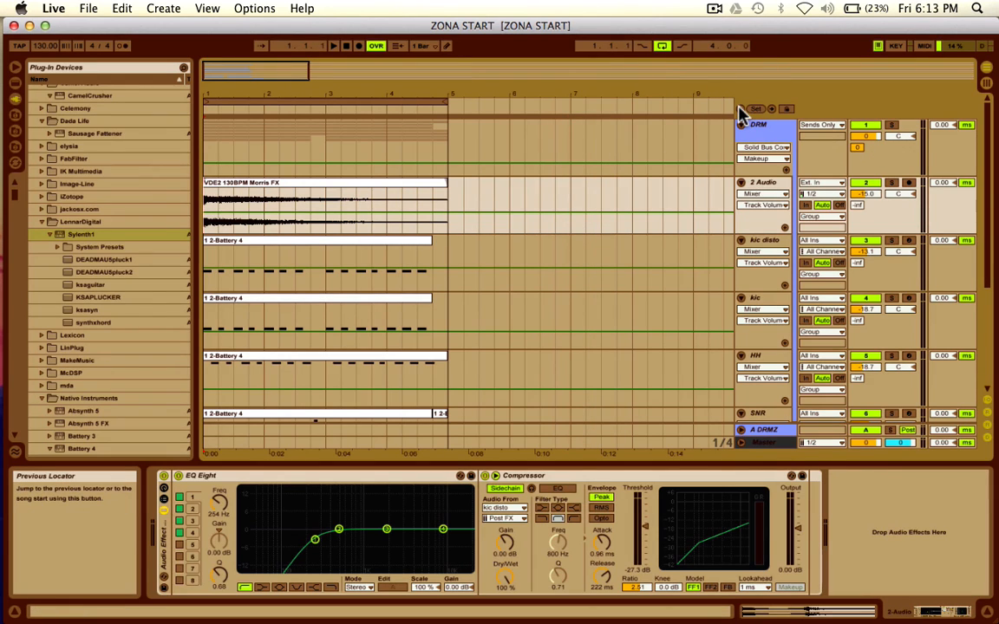
key("space")
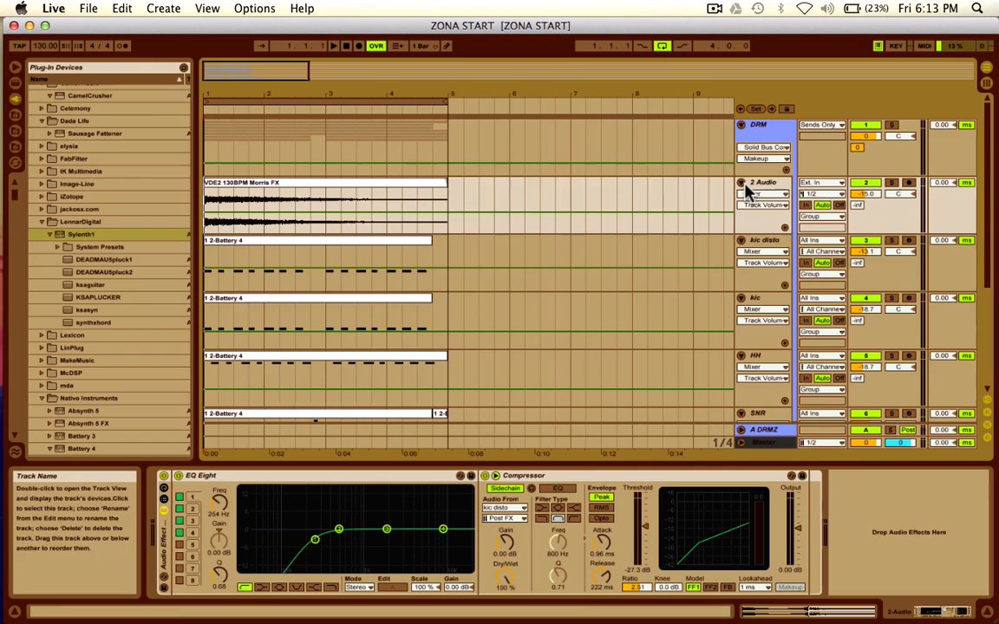
left_click(892, 185)
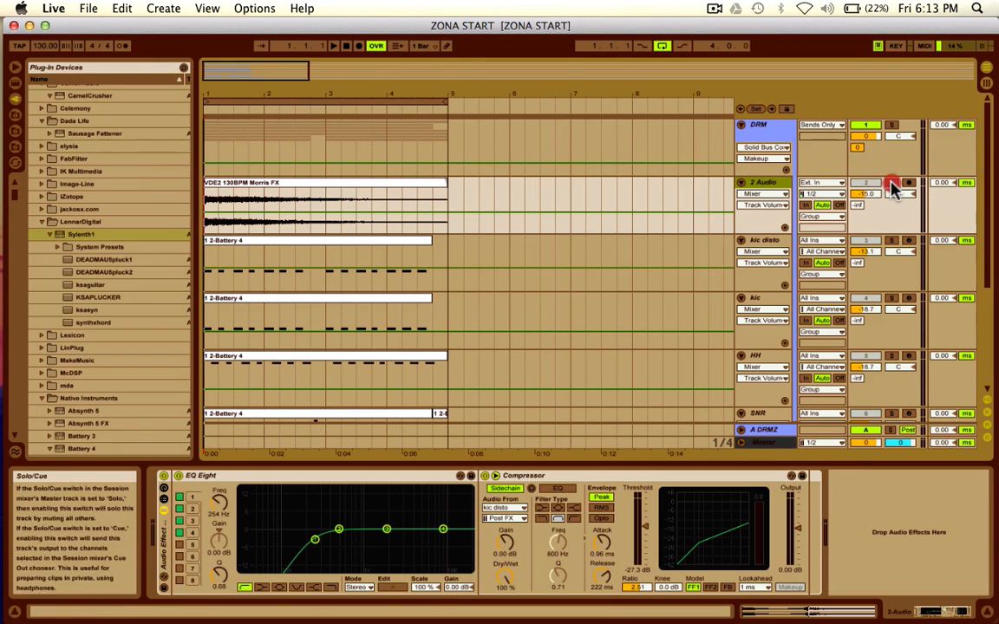
key("space")
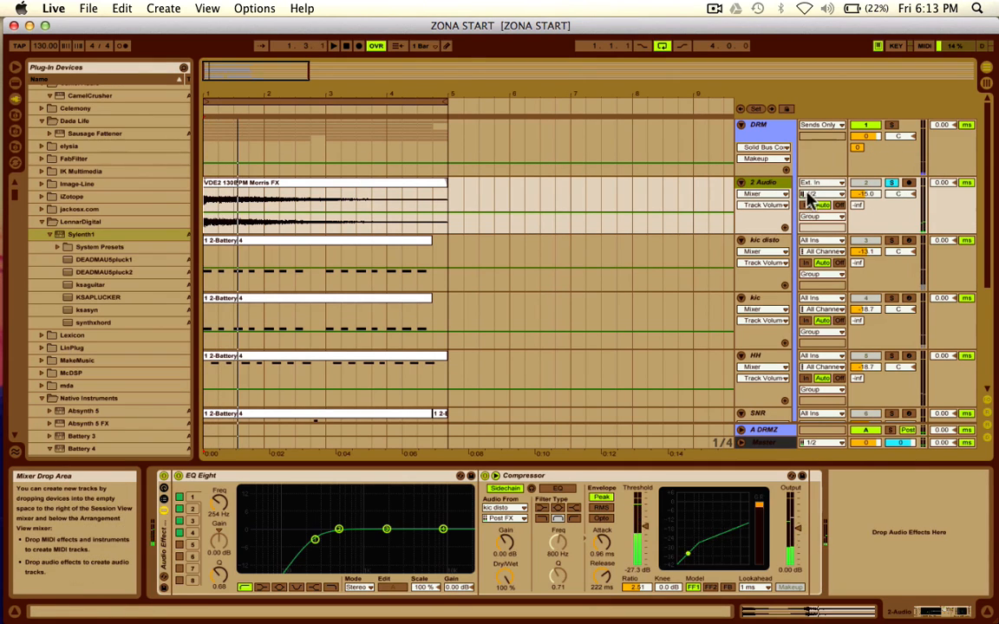
Step: Fold the 2 Audio track, deactivate it and turn off its solo
left_click(741, 183)
left_click(870, 182)
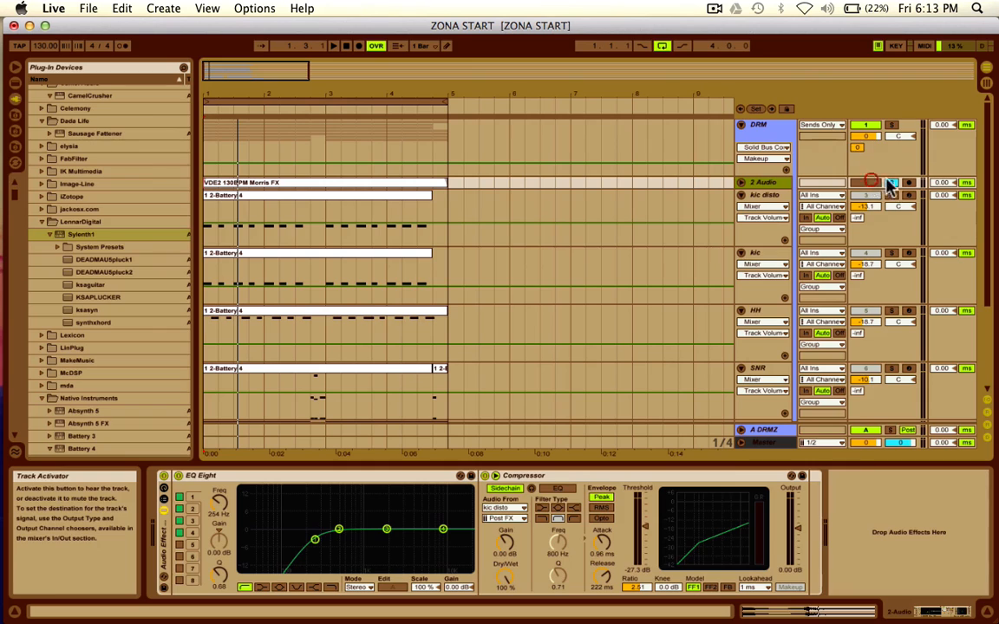
left_click(891, 184)
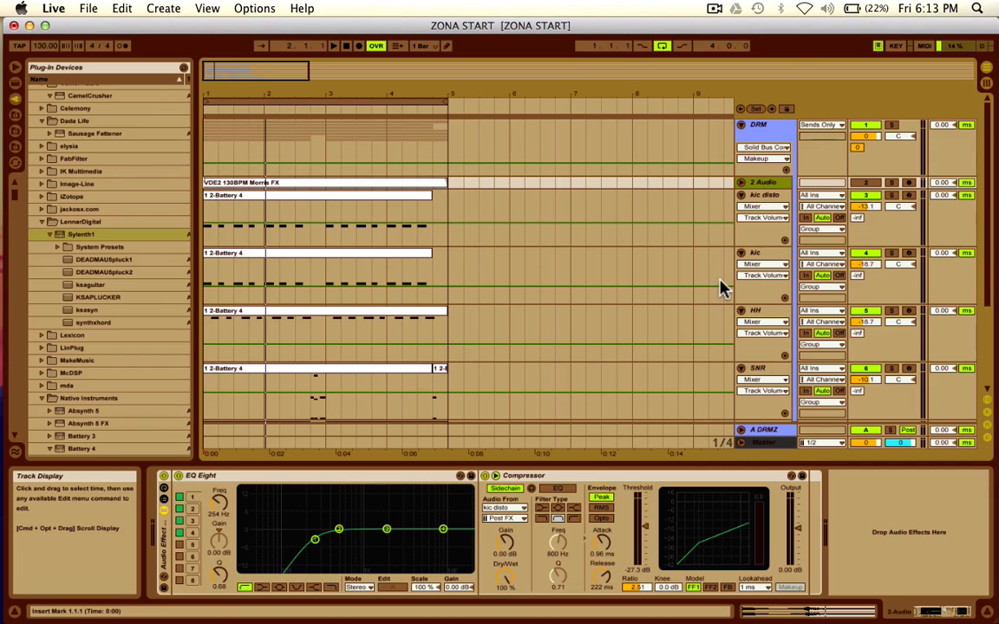
Step: Open the Battery 4 instrument of the kic disto track and browse the Digital Drum Kit category down to Slam Kit
left_click(763, 196)
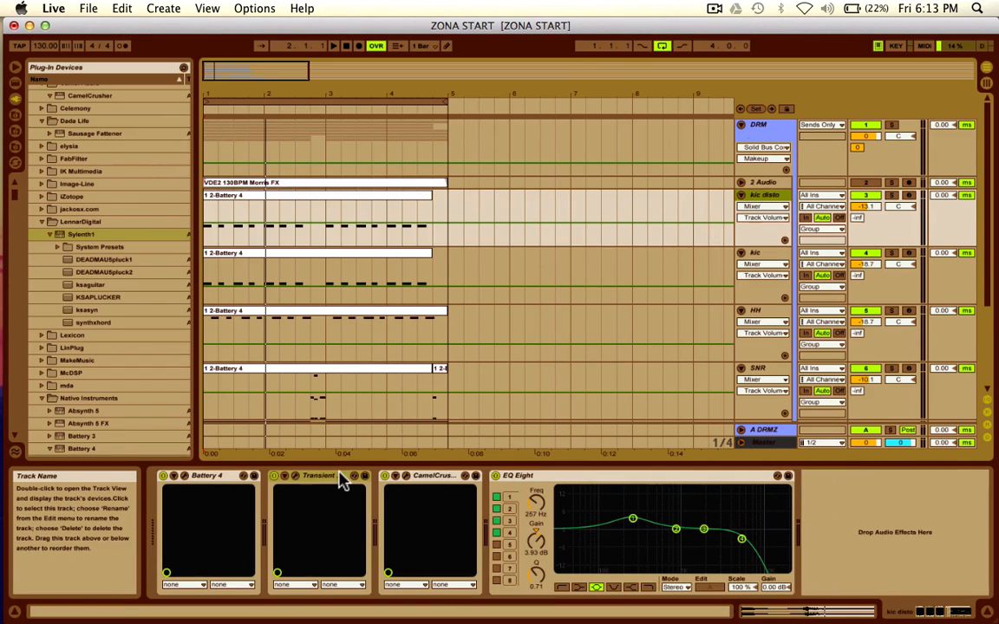
left_click(179, 476)
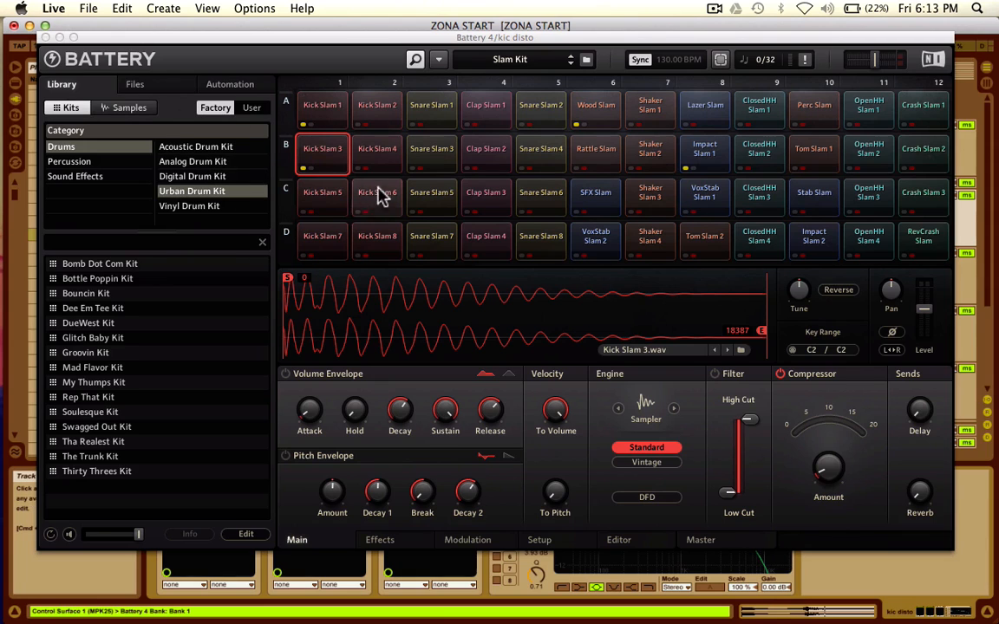
left_click(178, 178)
scroll(126, 468, "down", 15)
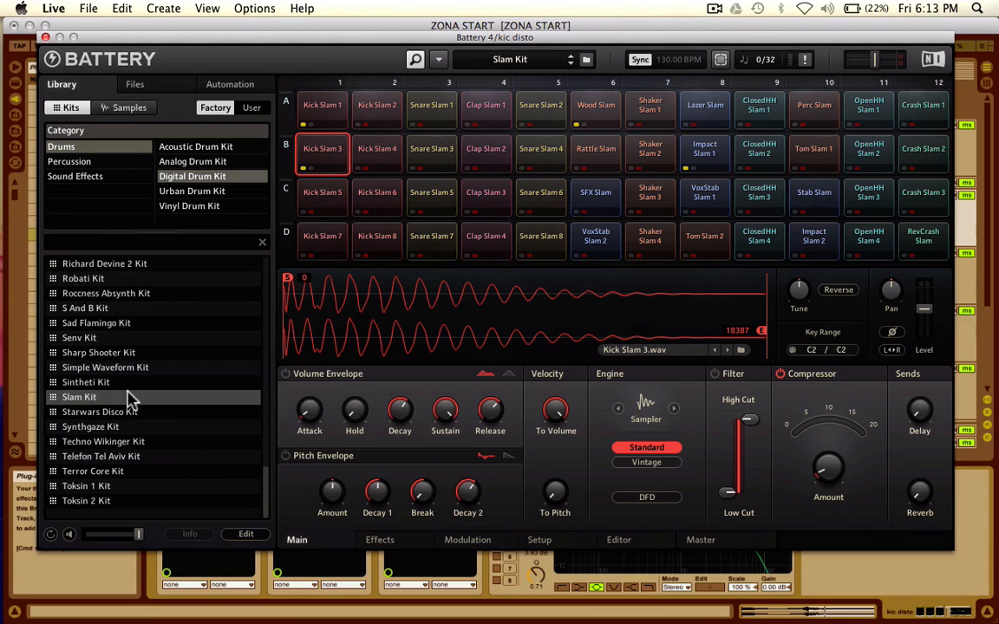
Step: Audition the Kick Slam 1, Kick Slam 3, Wood Slam and Impact Slam 1 cells, and close the Battery window
left_click(331, 104)
left_click(325, 149)
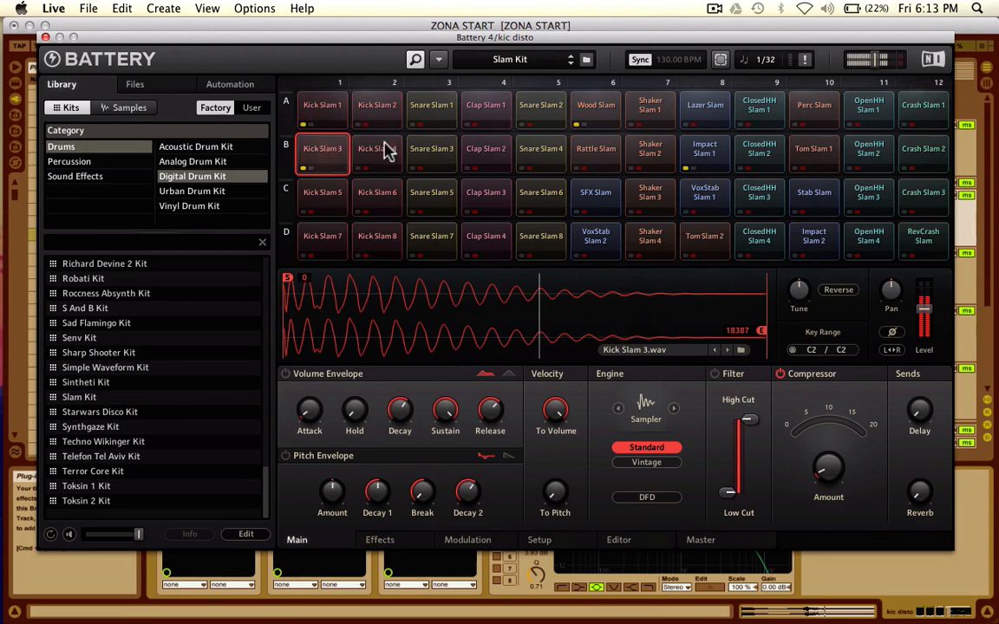
left_click(596, 105)
left_click(704, 150)
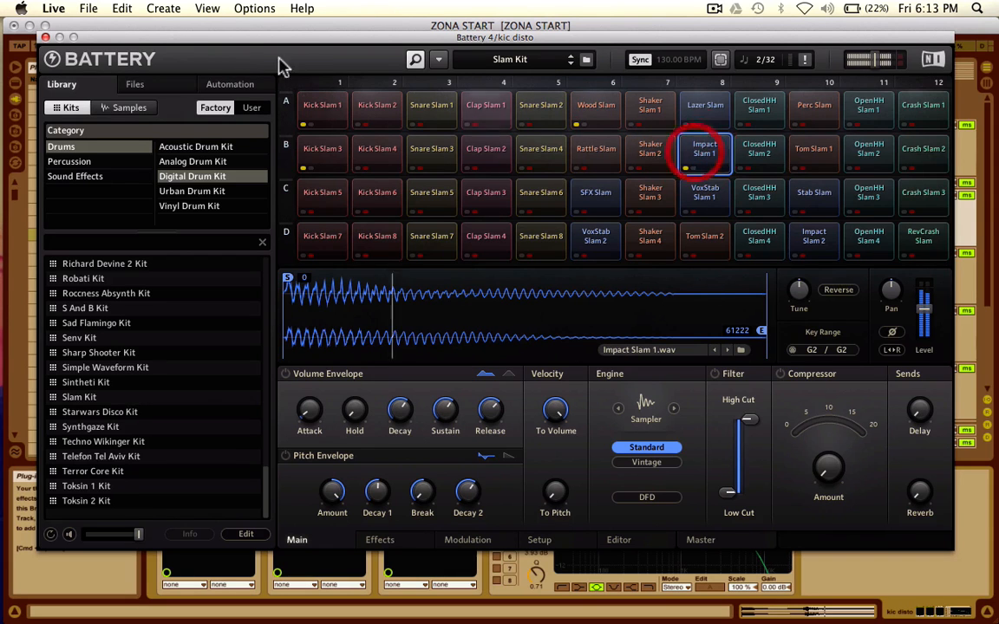
mouse_move(4, 161)
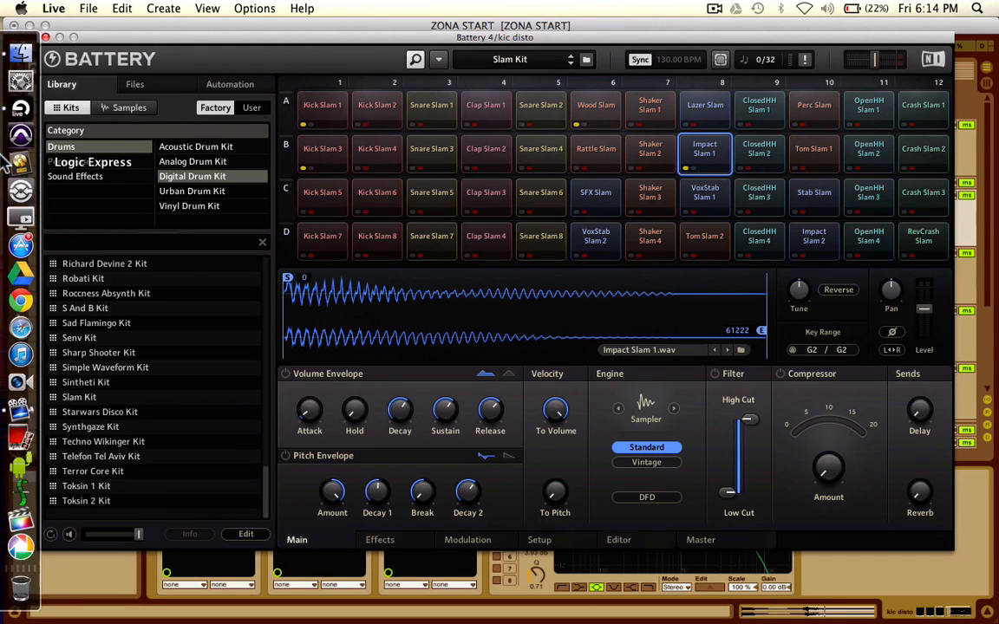
left_click(45, 36)
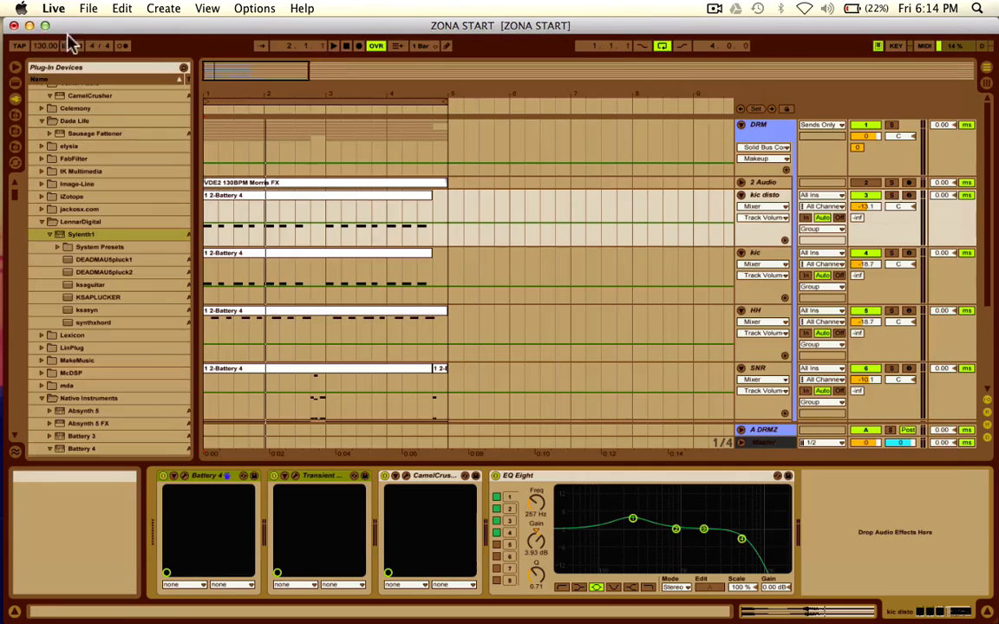
Step: Examine the MIDI notes of the kic disto track's Battery clip and return to the track's devices
left_click(765, 195)
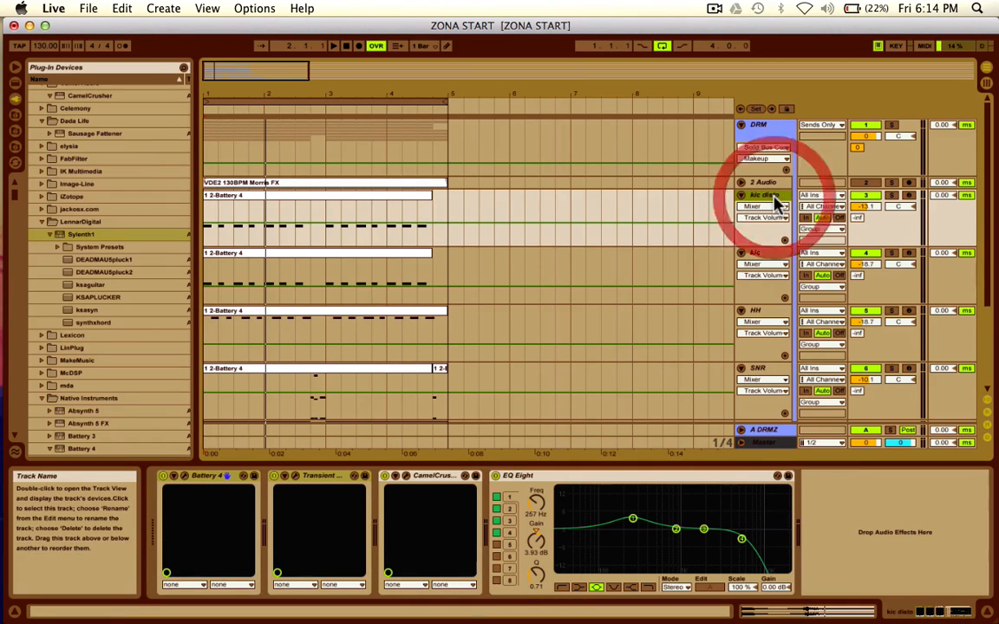
double_click(246, 201)
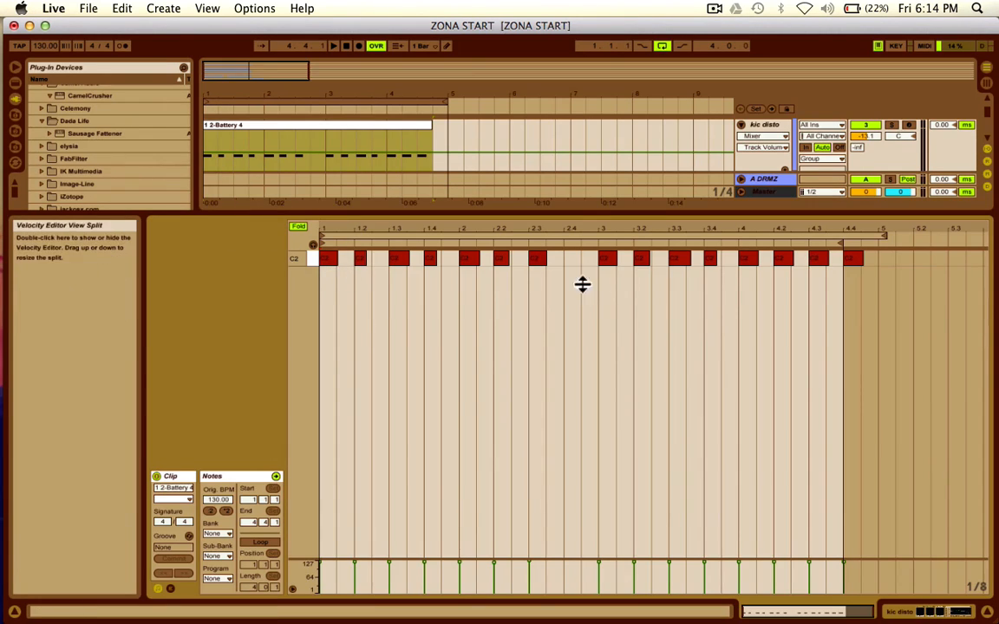
key("shift+Tab")
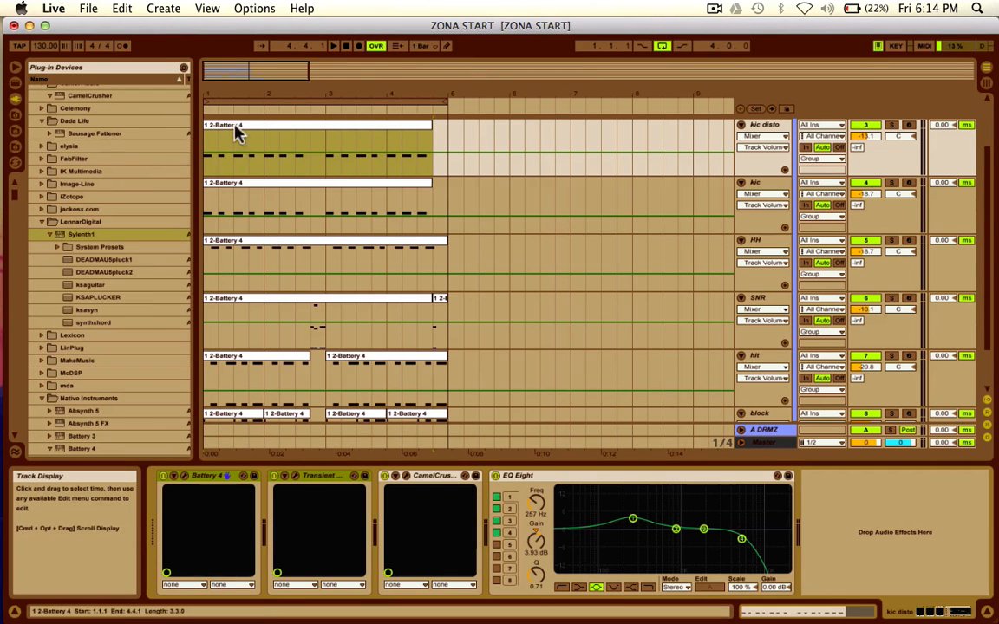
Step: Reopen Battery 4 on the kic disto track, audition the Kick Slam 3 cell repeatedly, and close the window
left_click(189, 486)
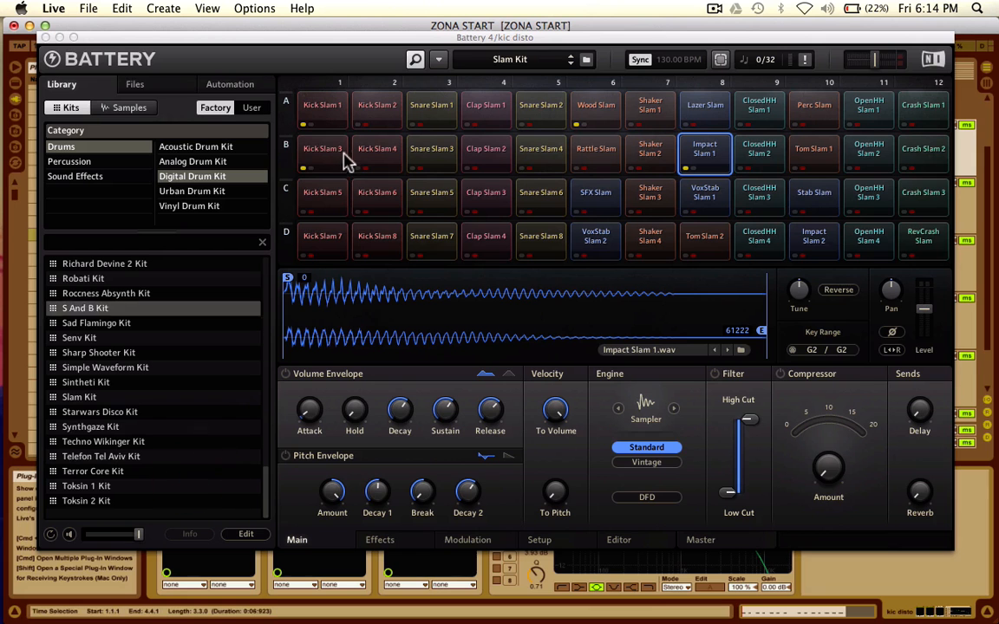
left_click(323, 150)
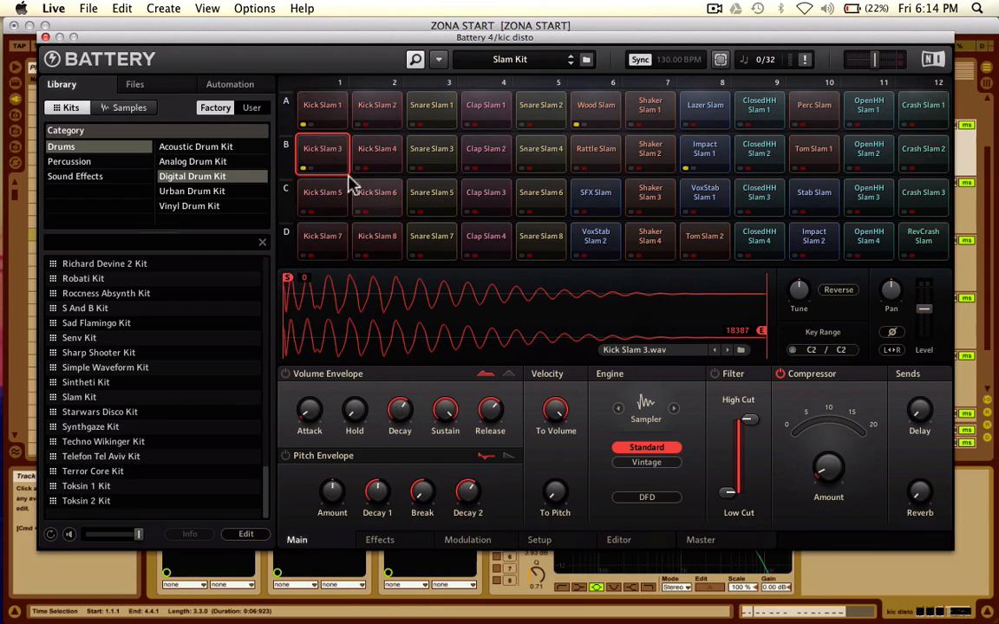
left_click(329, 165)
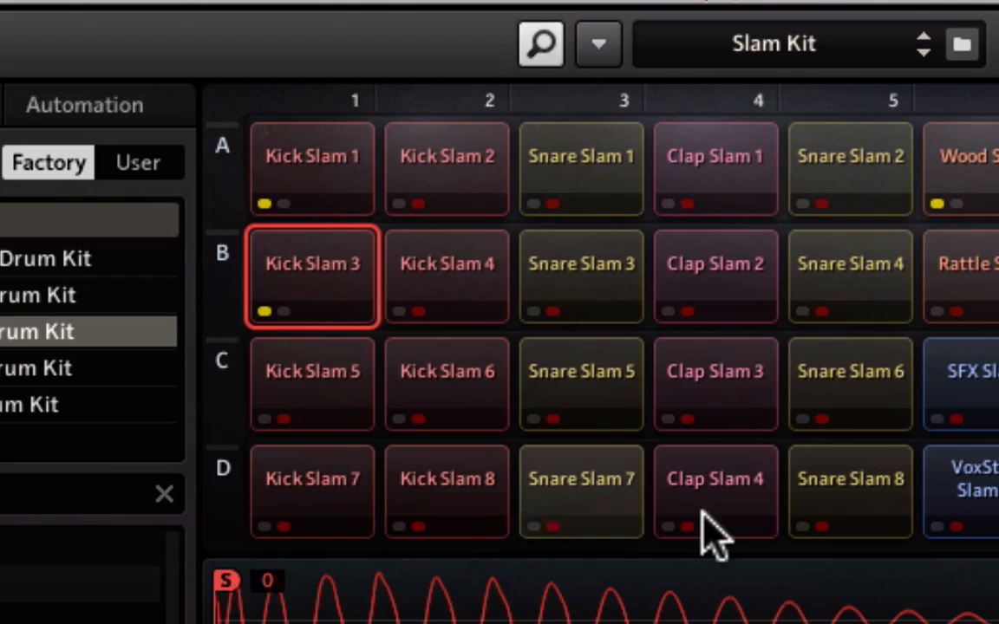
left_click(336, 295)
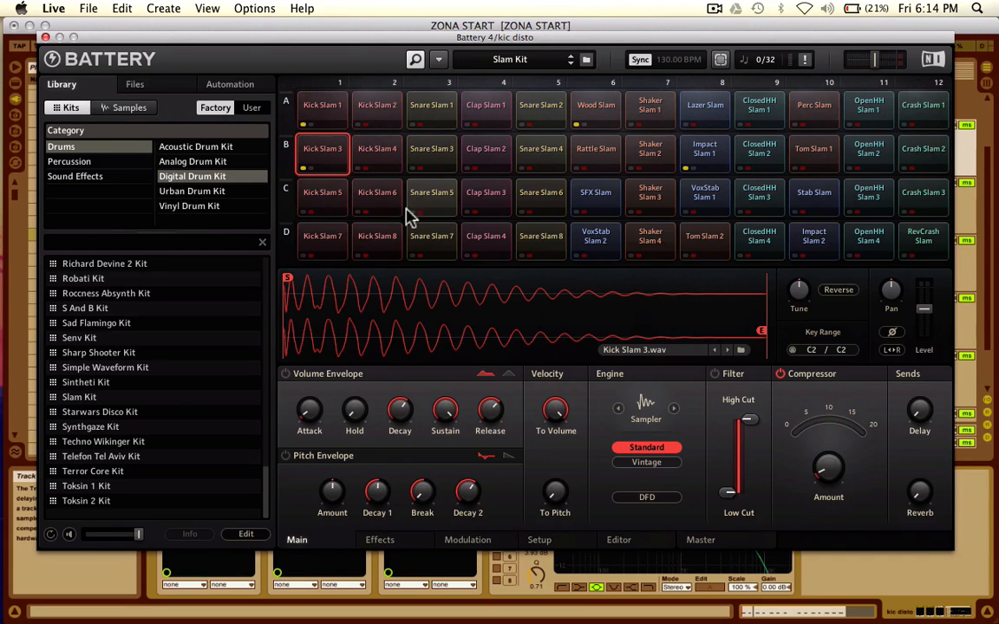
left_click(325, 152)
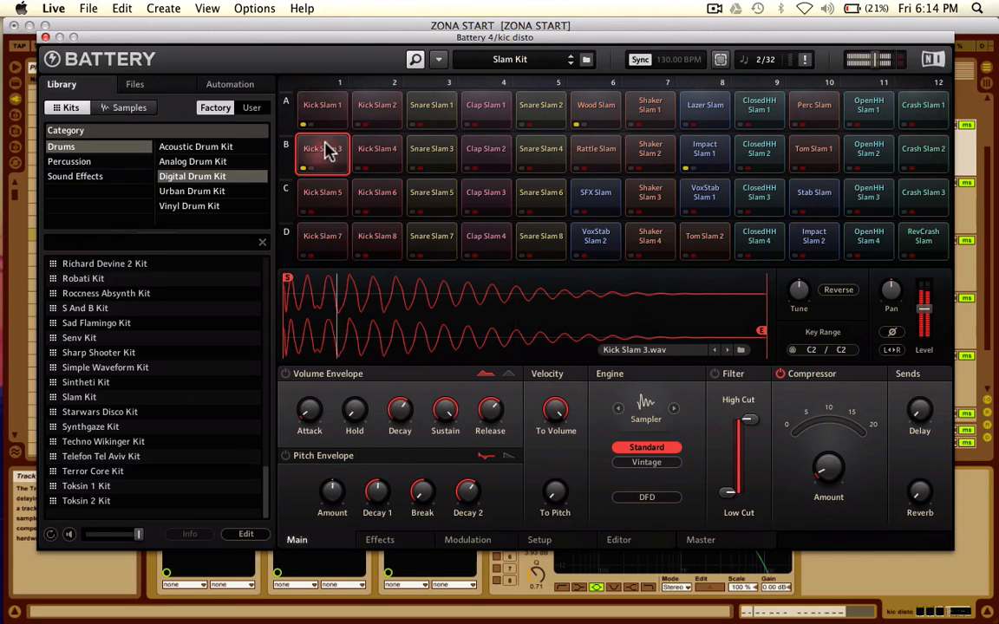
left_click(45, 38)
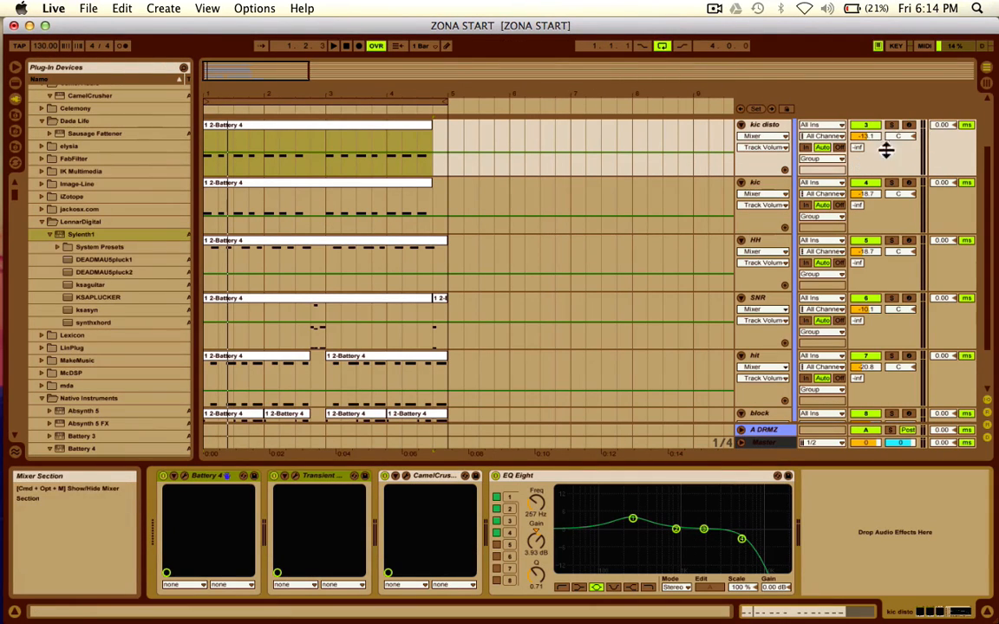
Step: Solo the kic disto track and play it back
left_click(892, 127)
key("space")
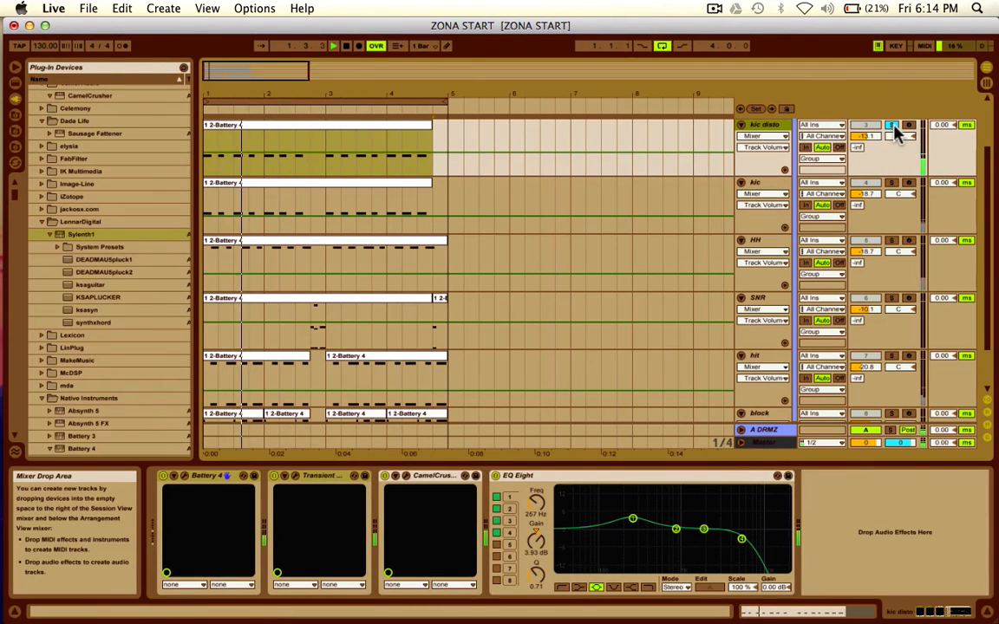
Step: Open Transient Master on the kic disto track, examine its attack and sustain settings, and close it
left_click(310, 479)
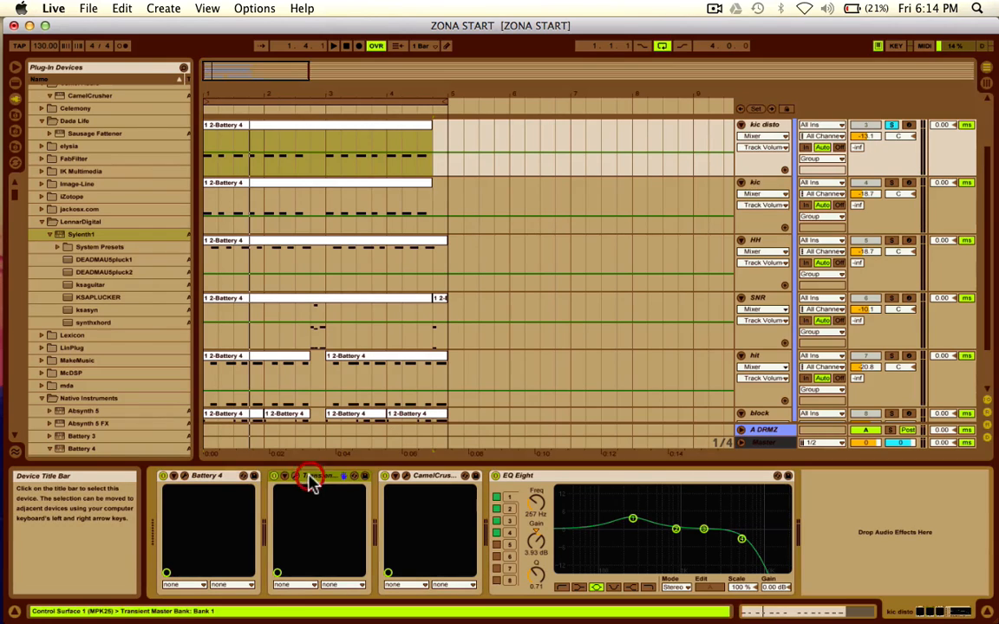
left_click(295, 477)
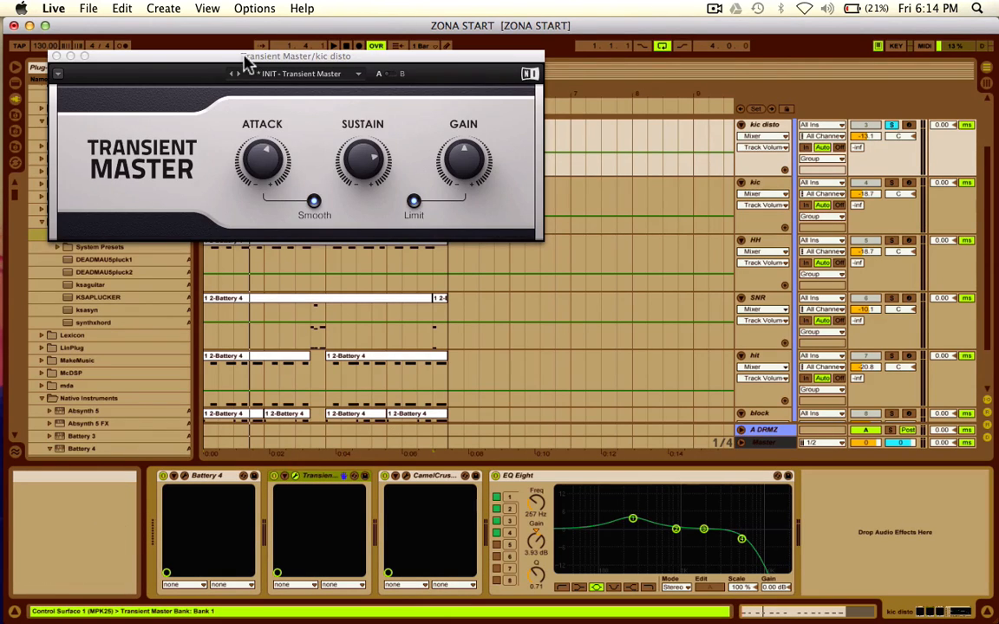
left_click_drag(247, 63, 328, 58)
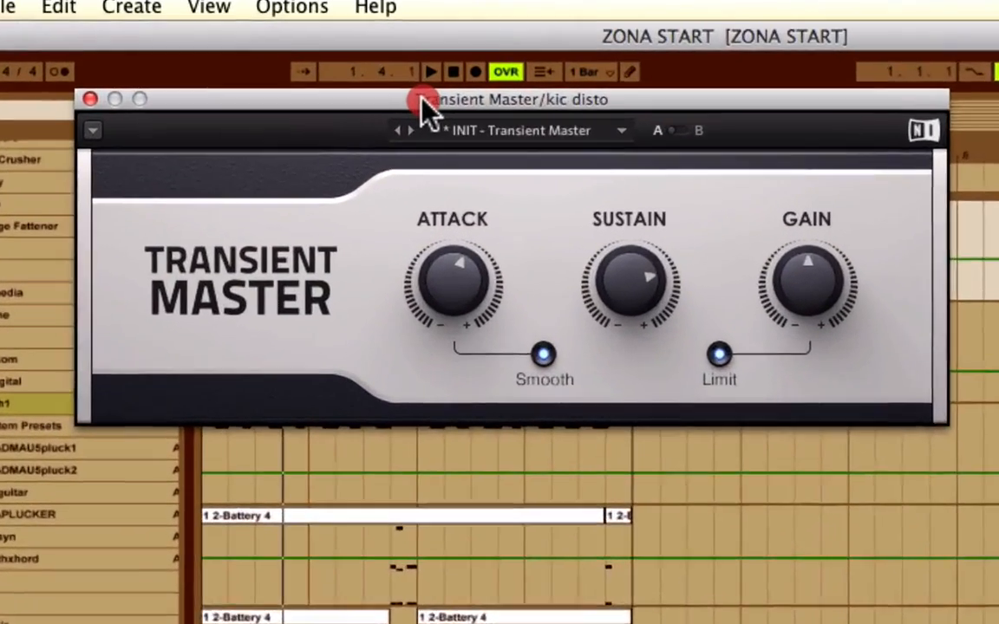
left_click_drag(420, 97, 437, 113)
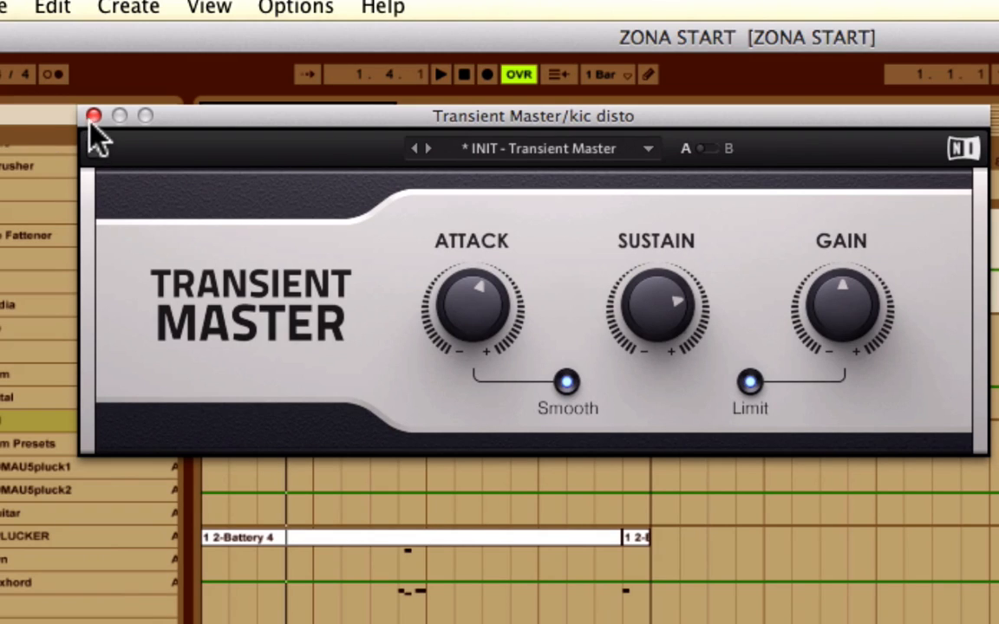
mouse_move(452, 285)
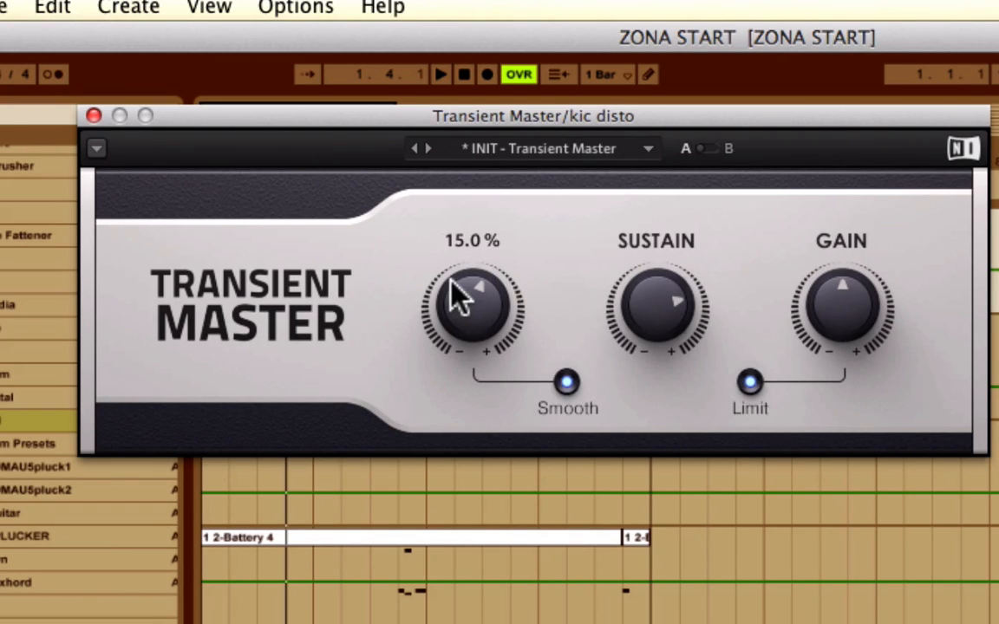
mouse_move(655, 328)
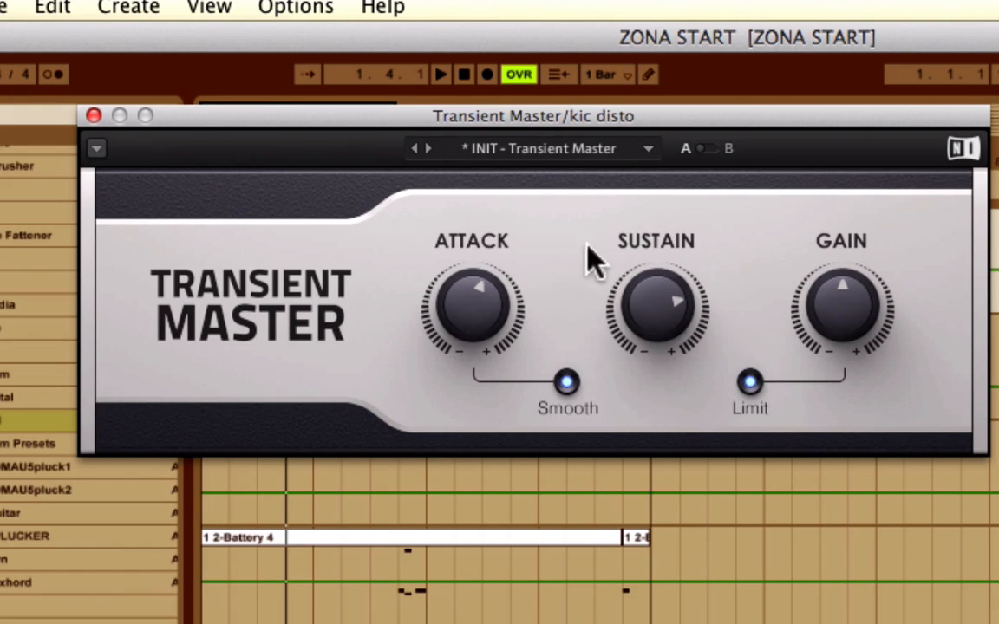
left_click(94, 115)
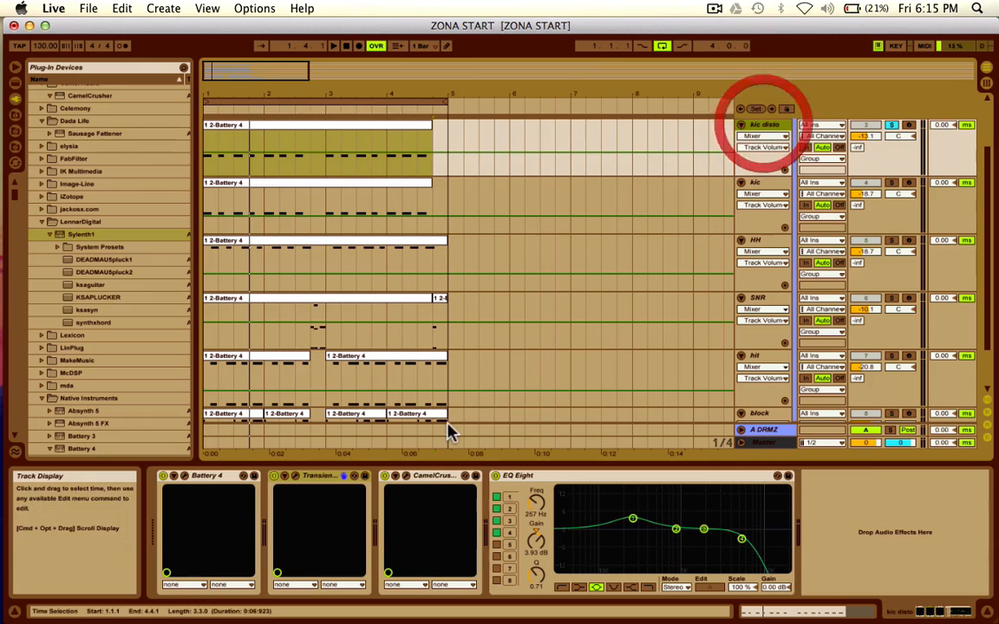
Step: Examine the CamelCrusher settings on the kic disto track and compare playback with the effect bypassed and active
left_click(407, 477)
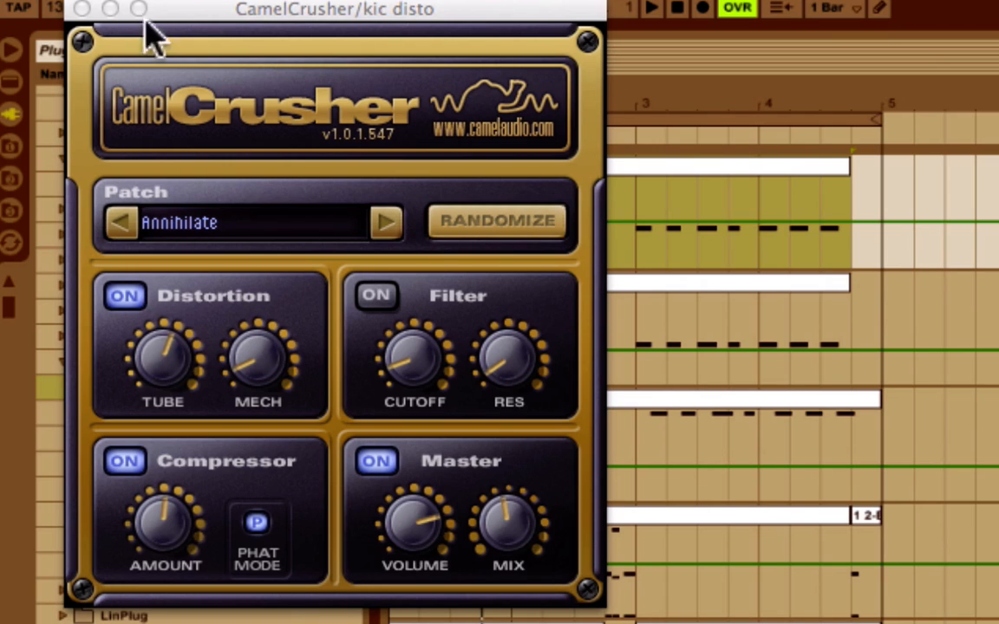
left_click(82, 10)
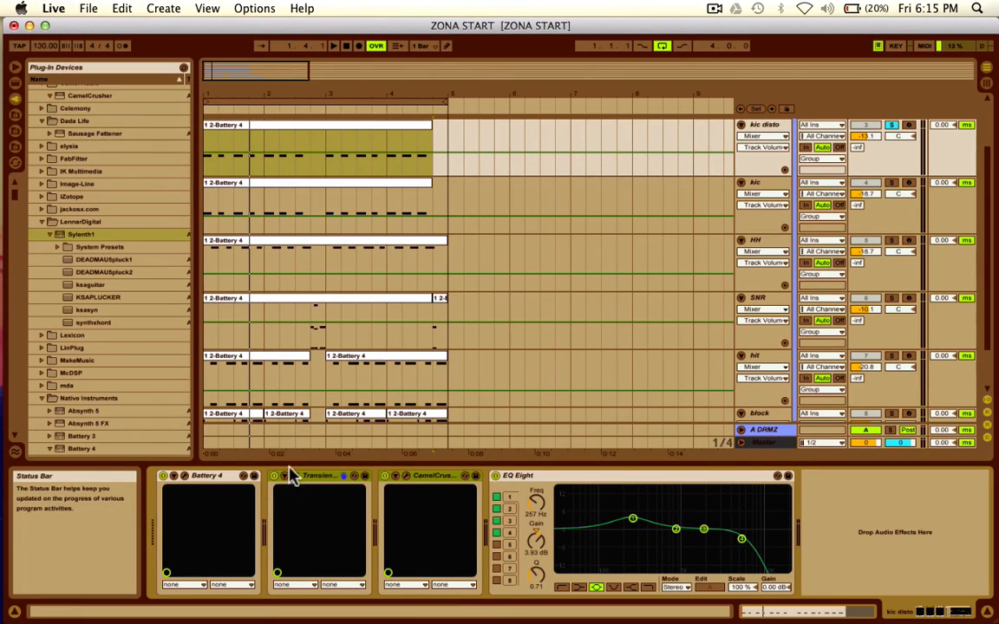
left_click(390, 476)
key("space")
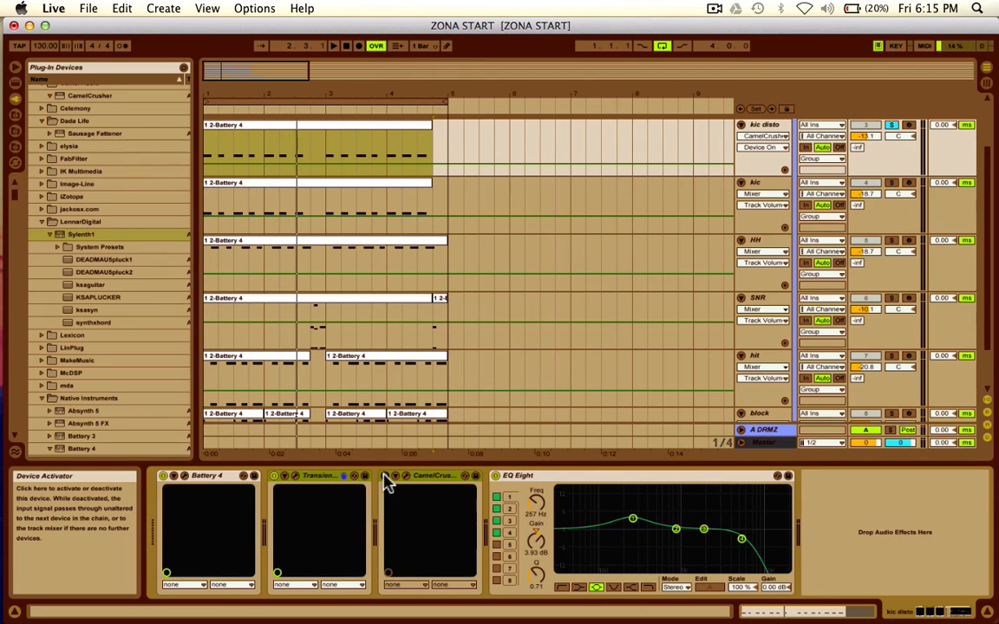
left_click(384, 475)
key("space")
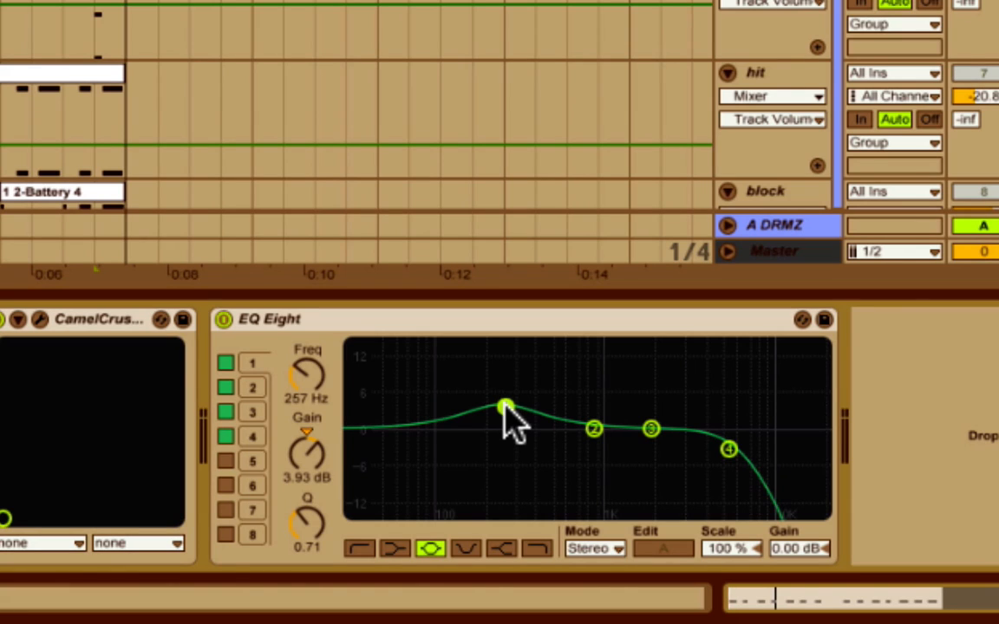
Step: Check band 4 of the kic disto track's EQ Eight, and solo the kic track and play it back
left_click(728, 449)
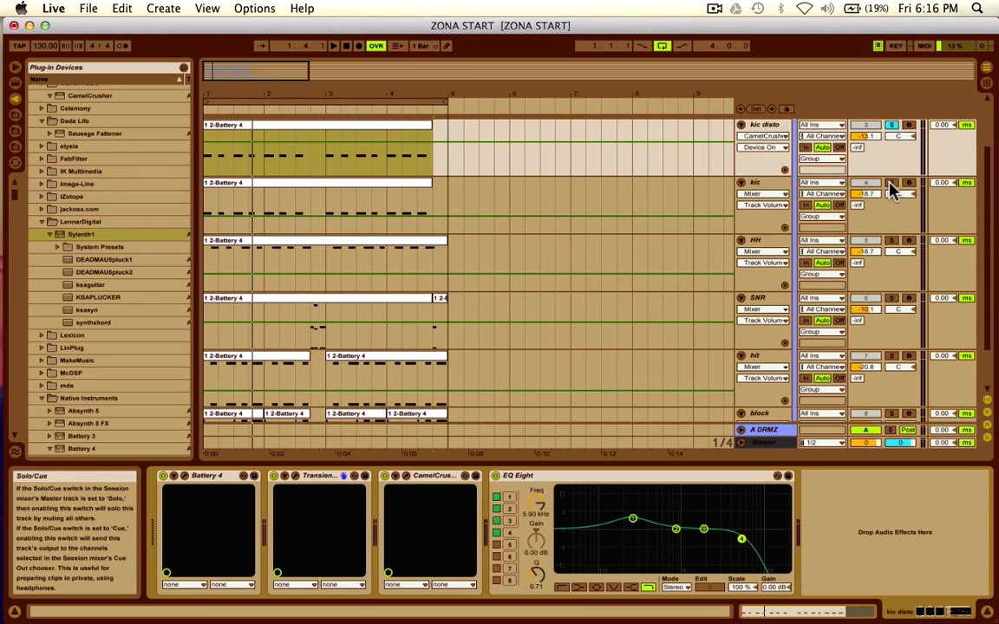
left_click(892, 184)
left_click(769, 190)
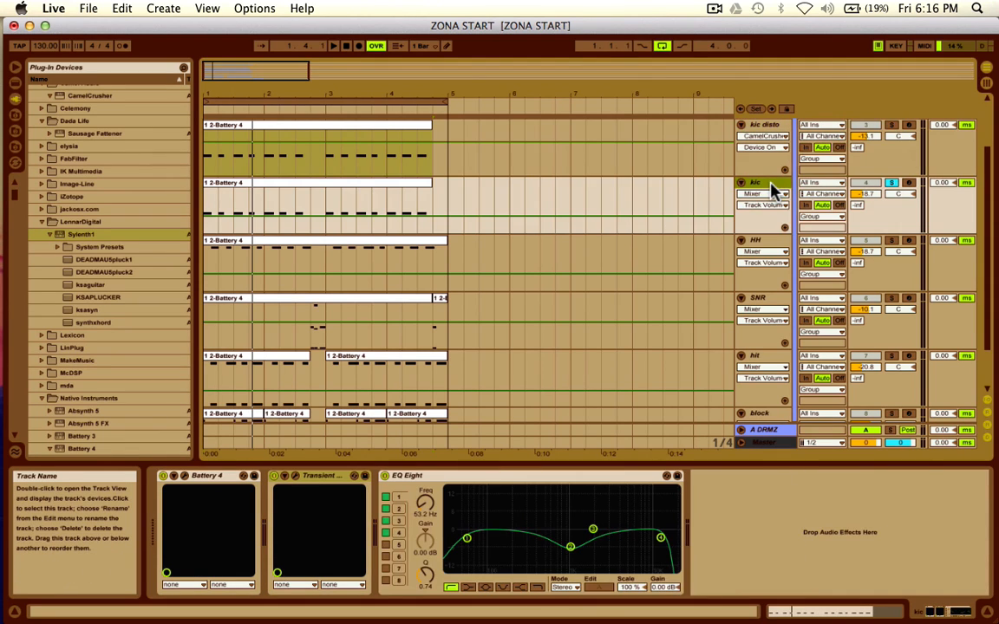
key("space")
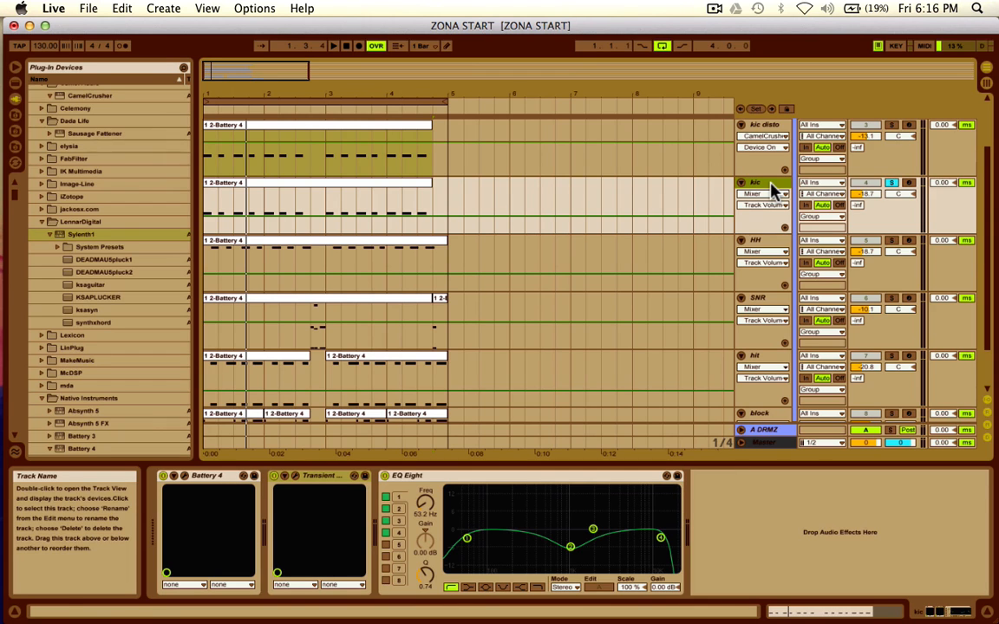
Step: Open Battery 4 on the kic track, audition the Kick Slam 1 cell, examine its Setup and Modulation settings, and close the window
left_click(184, 476)
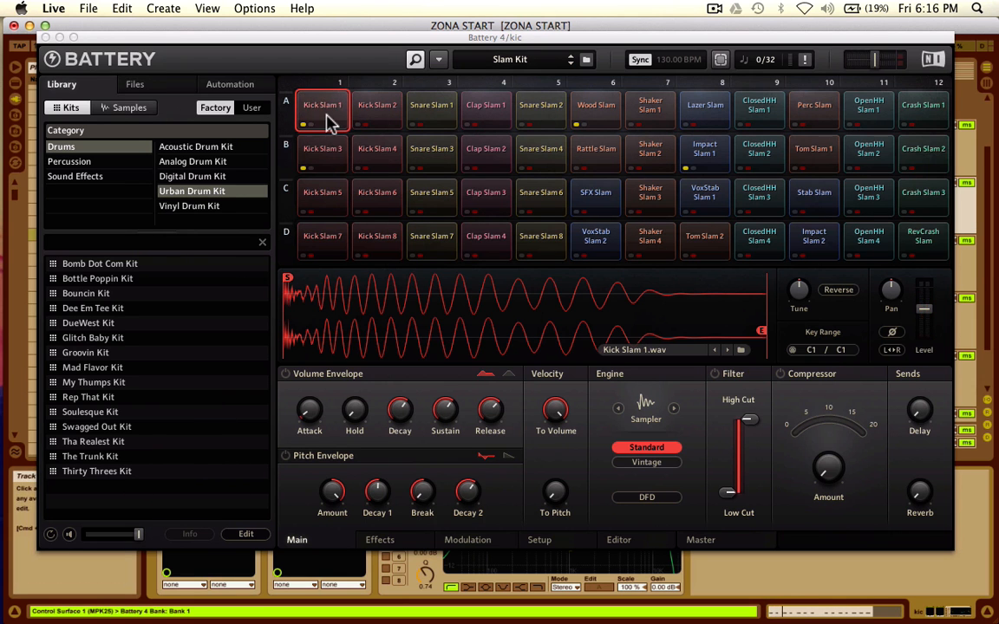
left_click(327, 122)
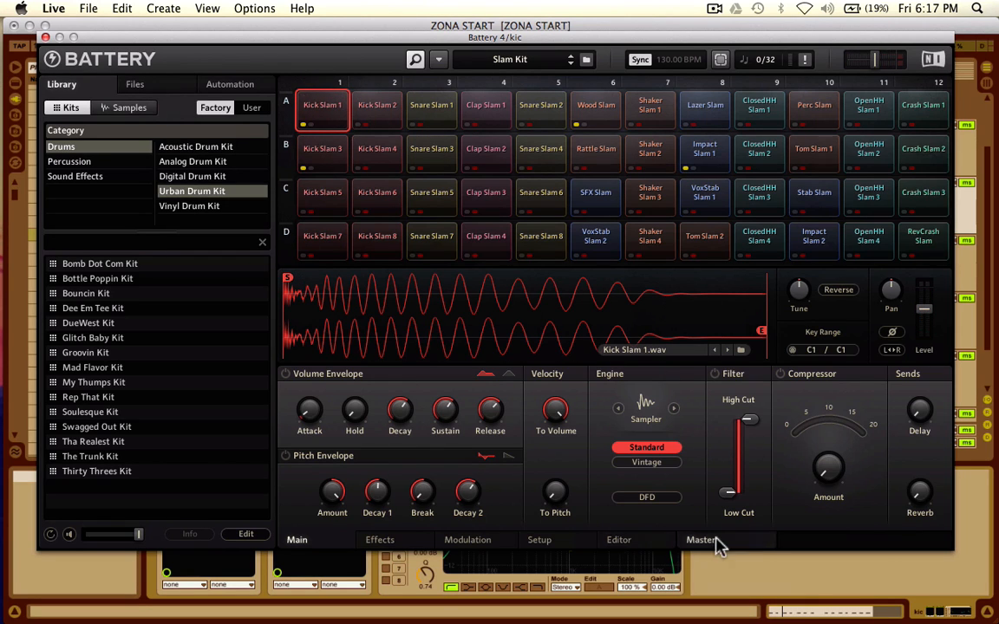
left_click(709, 542)
left_click(600, 542)
left_click(554, 542)
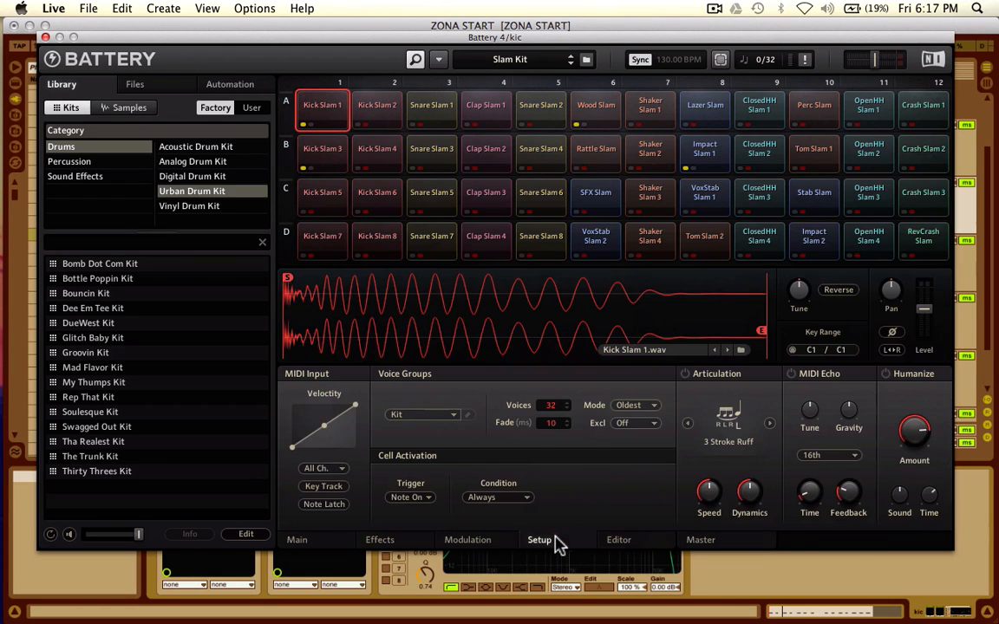
left_click(457, 541)
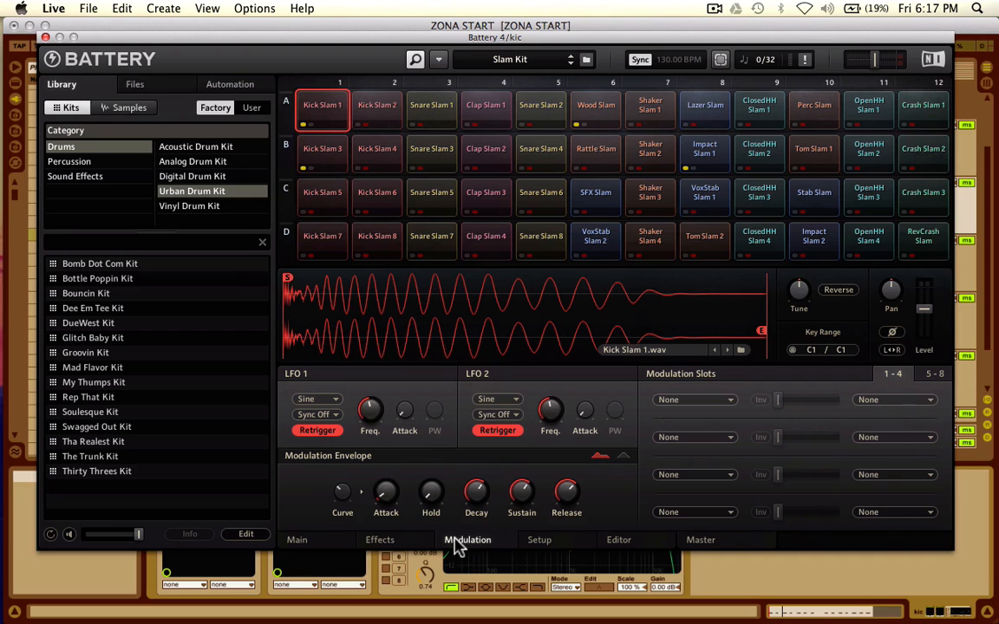
left_click(46, 37)
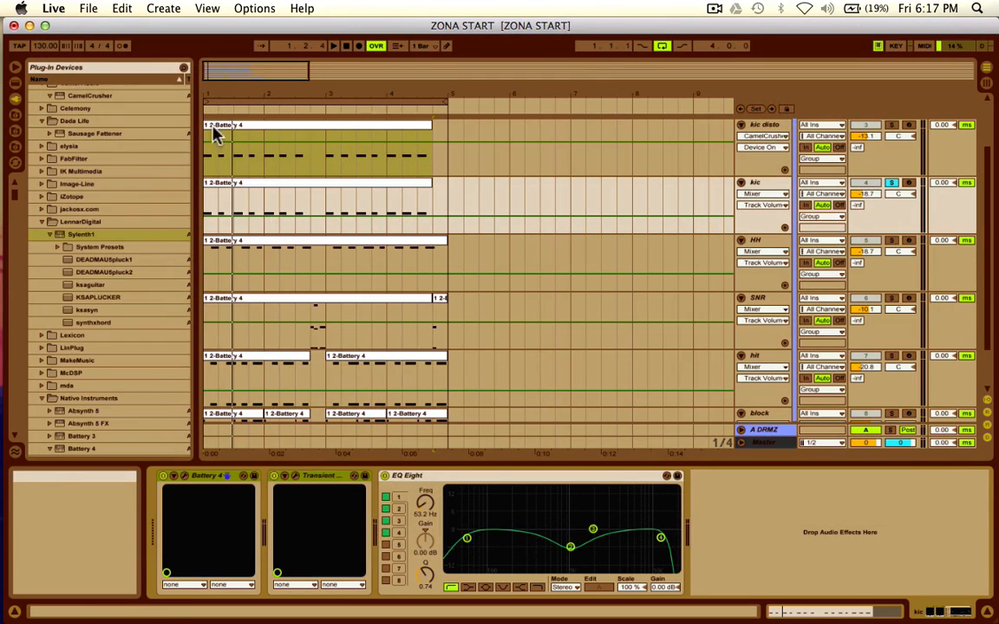
Step: Solo the HH track, select it and play back its pattern
scroll(524, 219, "down", 2)
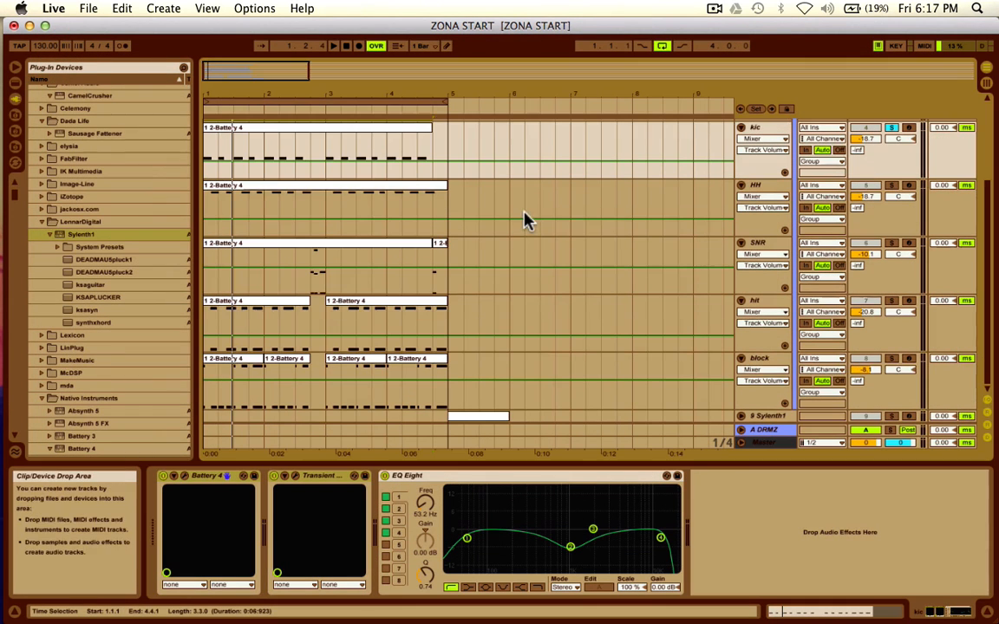
left_click(891, 186)
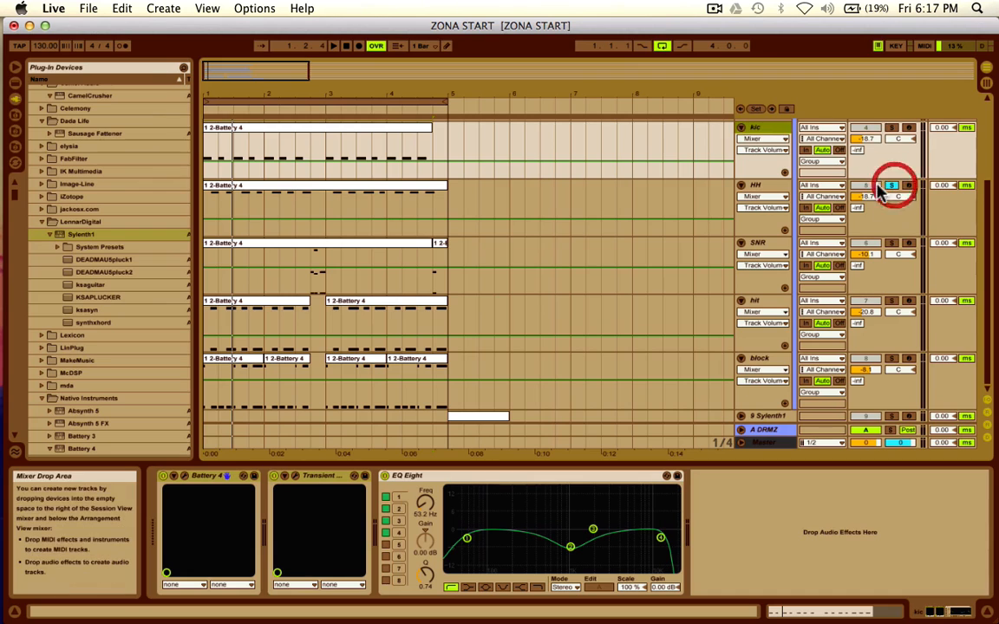
left_click(769, 197)
left_click(768, 188)
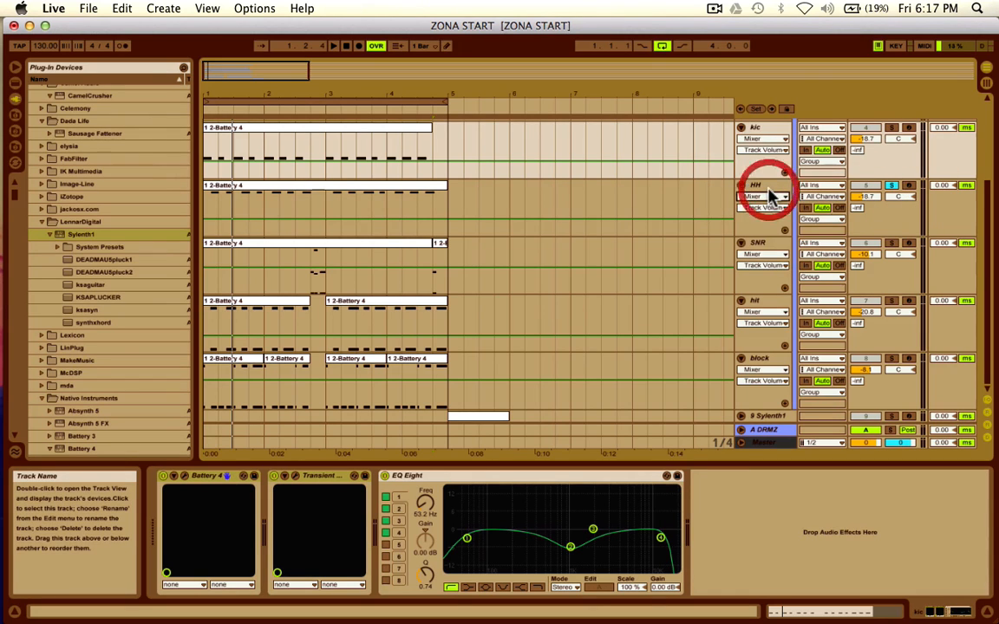
left_click(764, 185)
key("space")
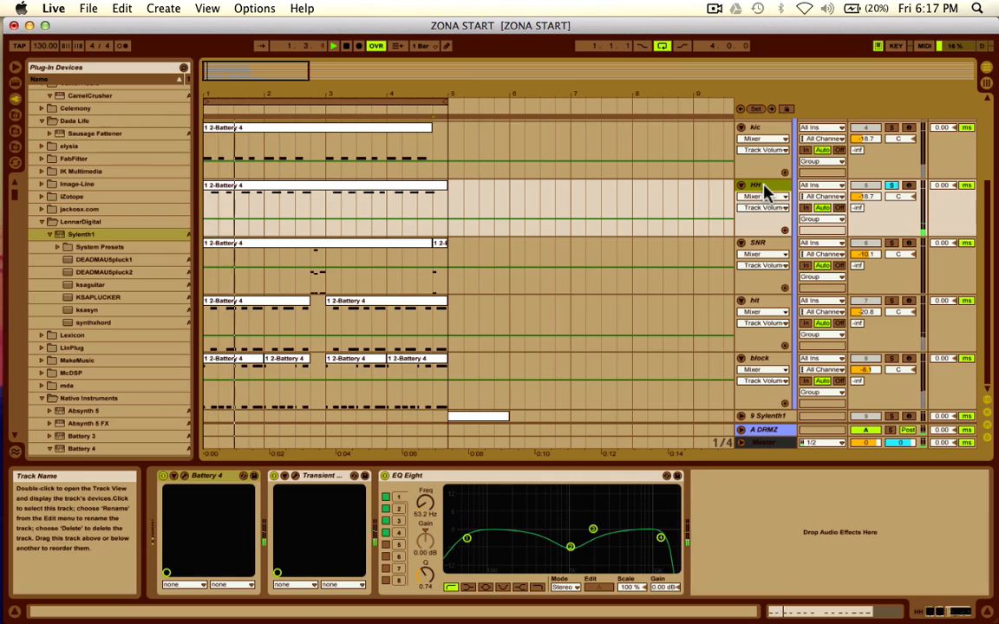
Step: Examine the kic track's effect chain, checking bands 2, 1 and 4 of its EQ Eight
left_click(768, 132)
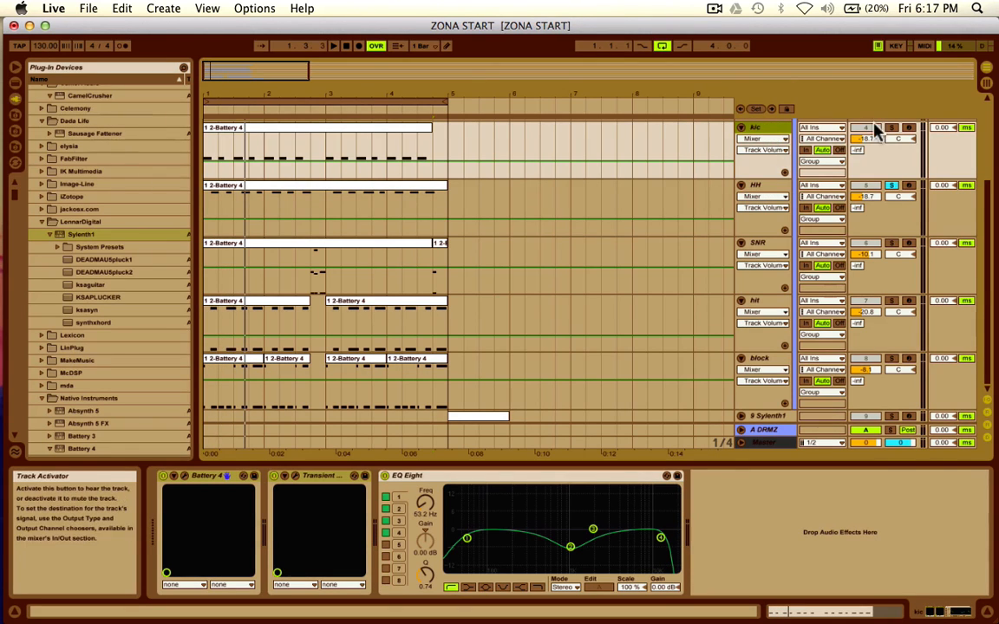
left_click(754, 129)
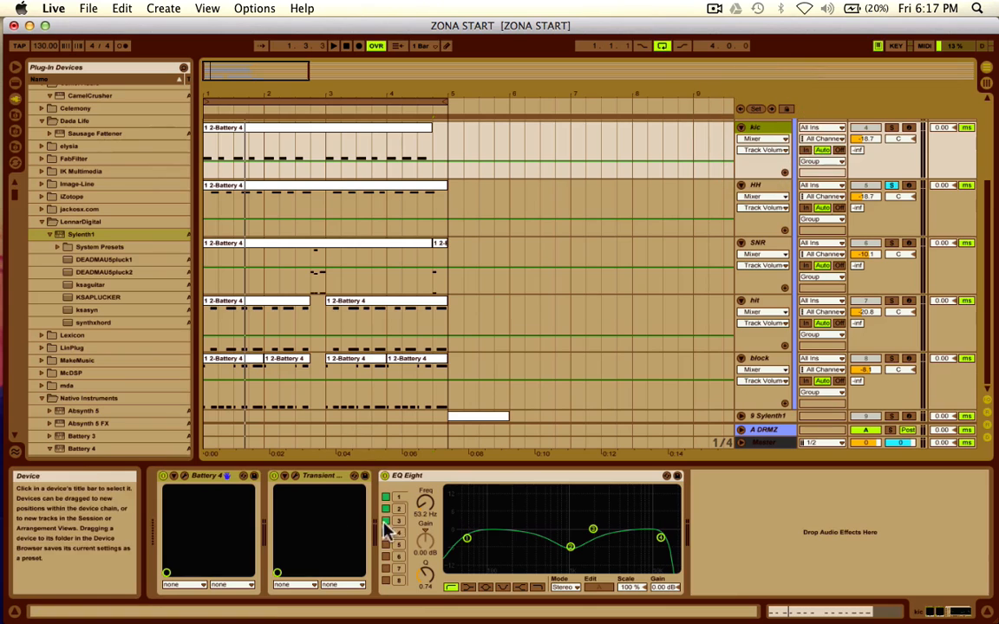
left_click(312, 478)
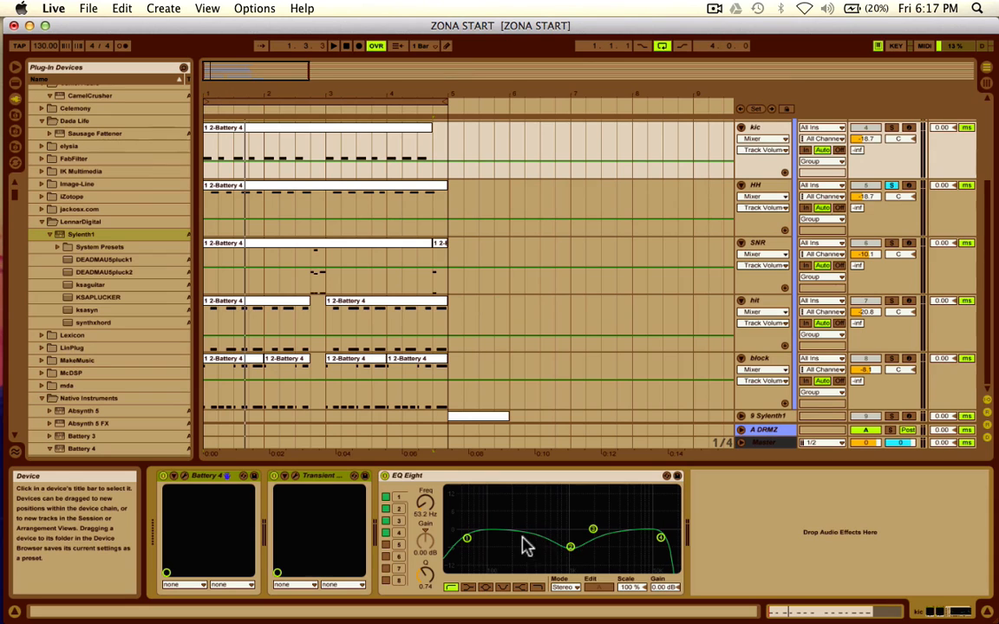
left_click(571, 547)
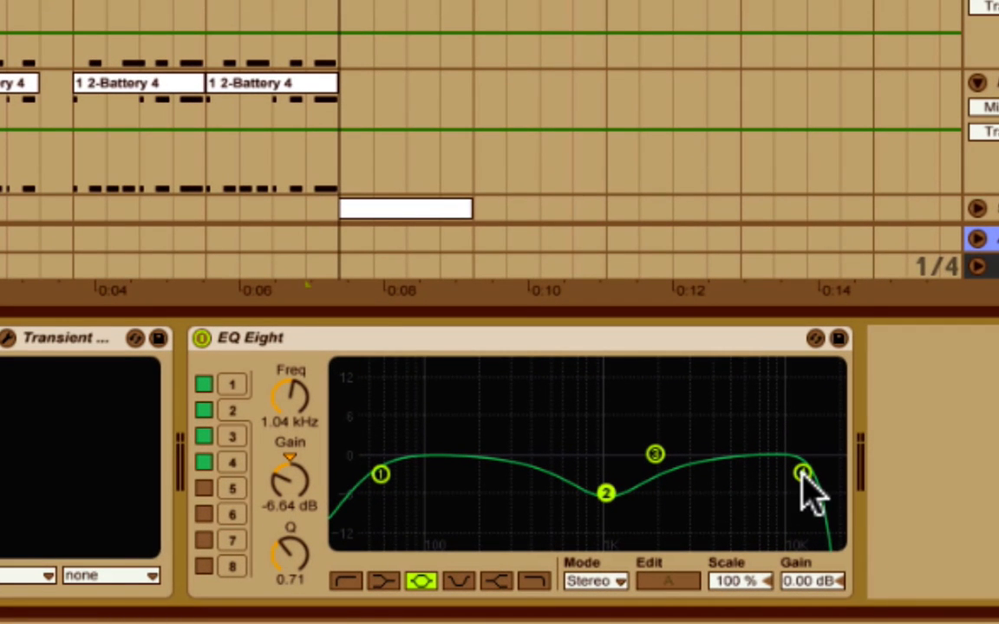
left_click(380, 474)
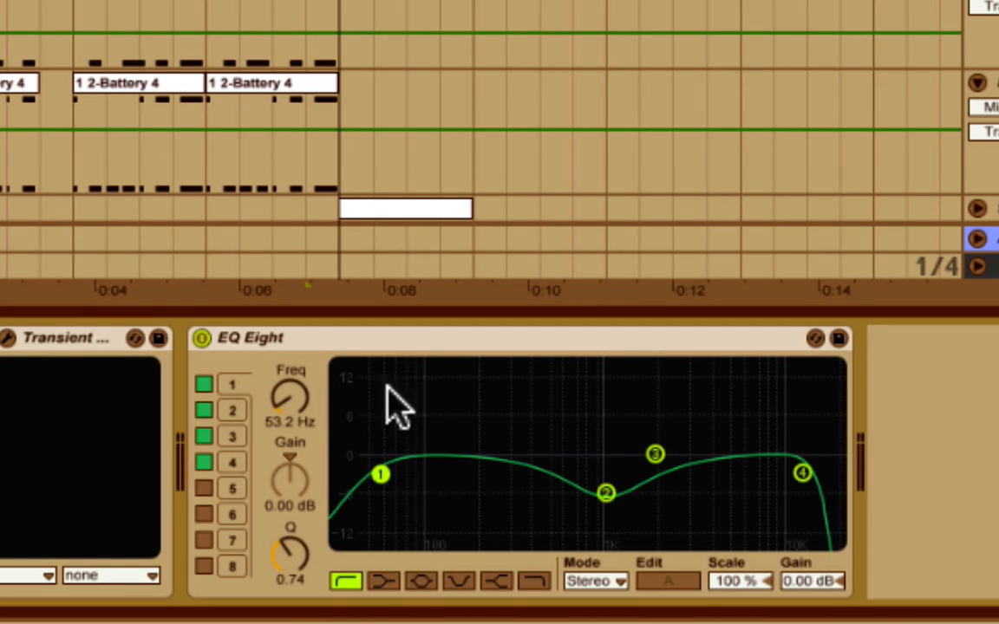
left_click(802, 473)
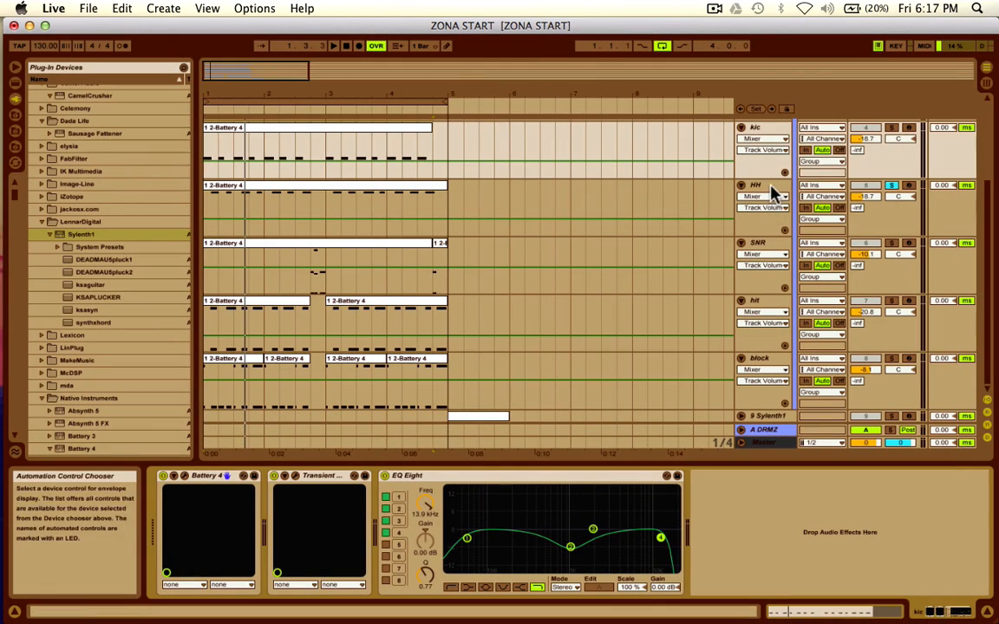
Step: Compare the device chains of the HH, SNR and kic tracks, briefly solo SNR, and return to HH as the soloed track
left_click(772, 191)
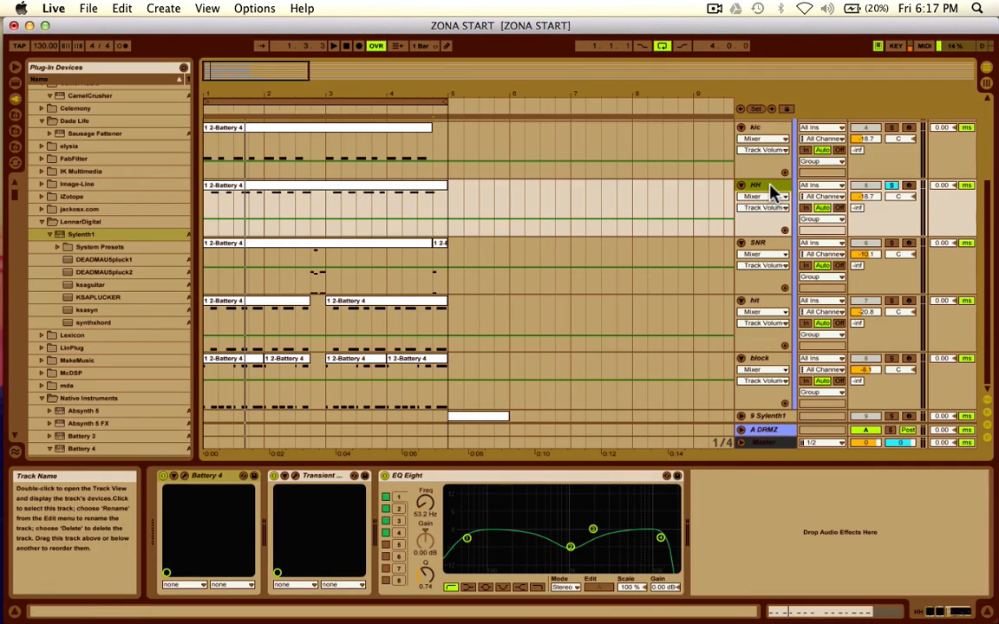
left_click(766, 245)
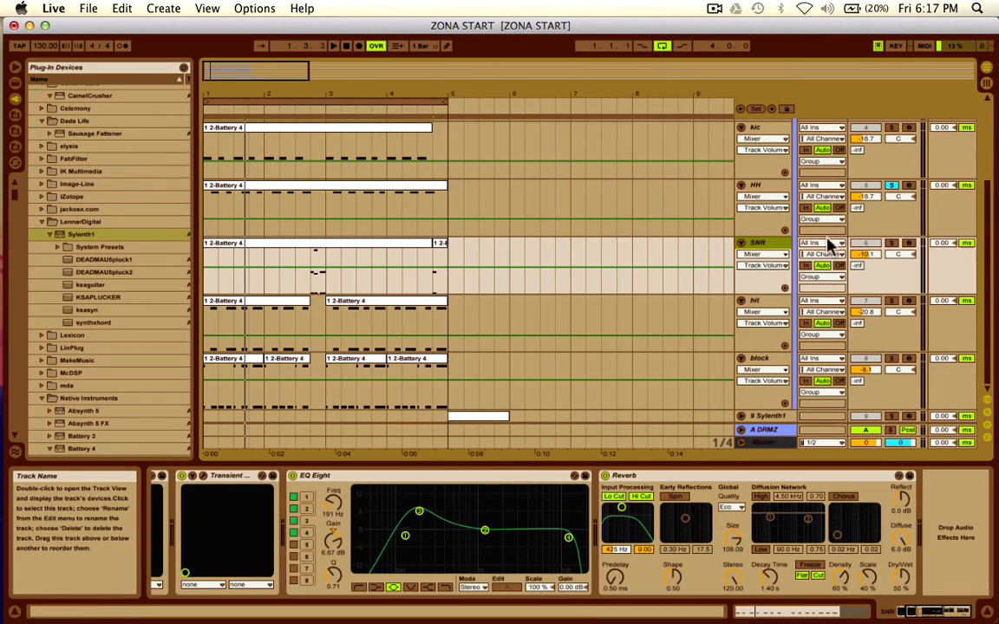
left_click(890, 245)
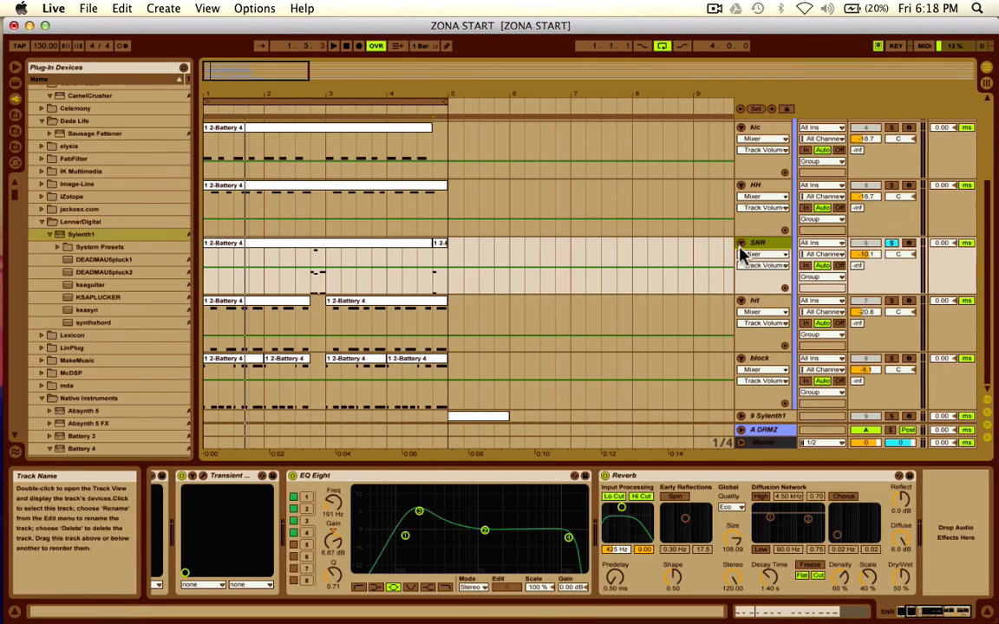
left_click(774, 187)
left_click(891, 186)
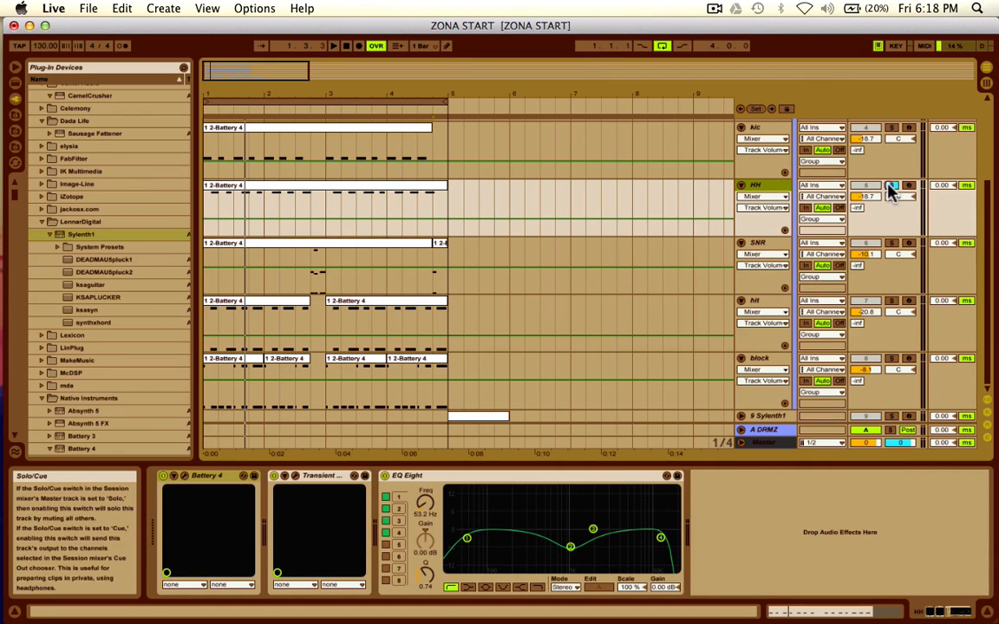
left_click(778, 131)
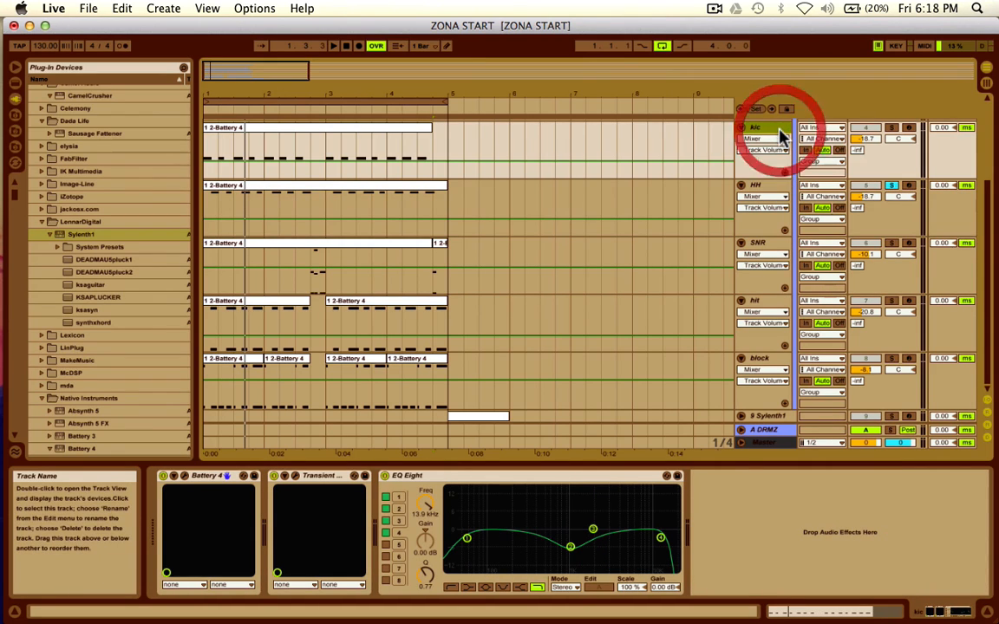
left_click(771, 186)
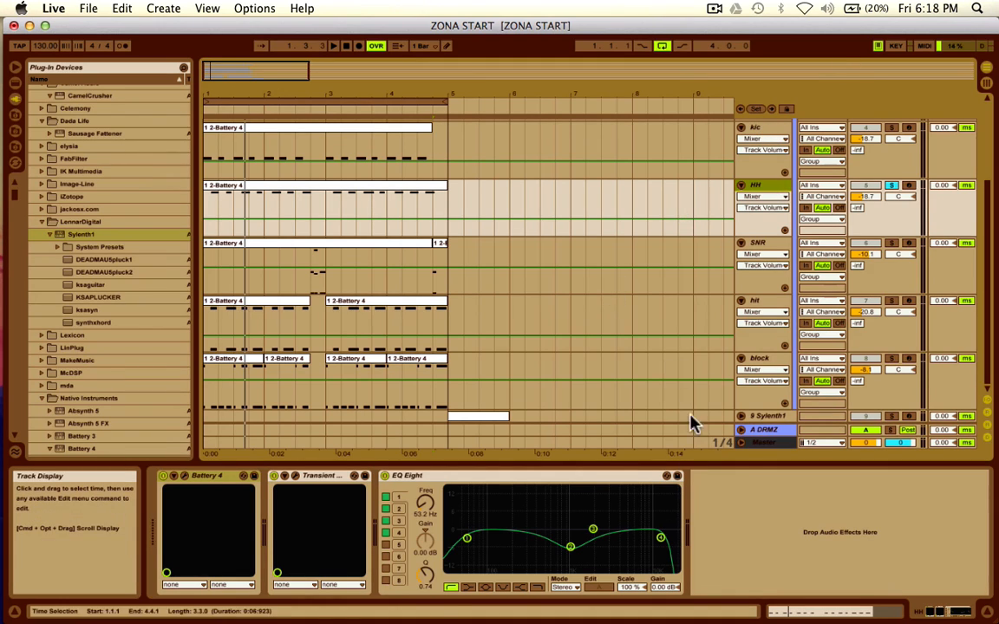
Step: Turn off EQ Eight on the HH track, and view its Transient Master settings before closing that window
left_click(384, 475)
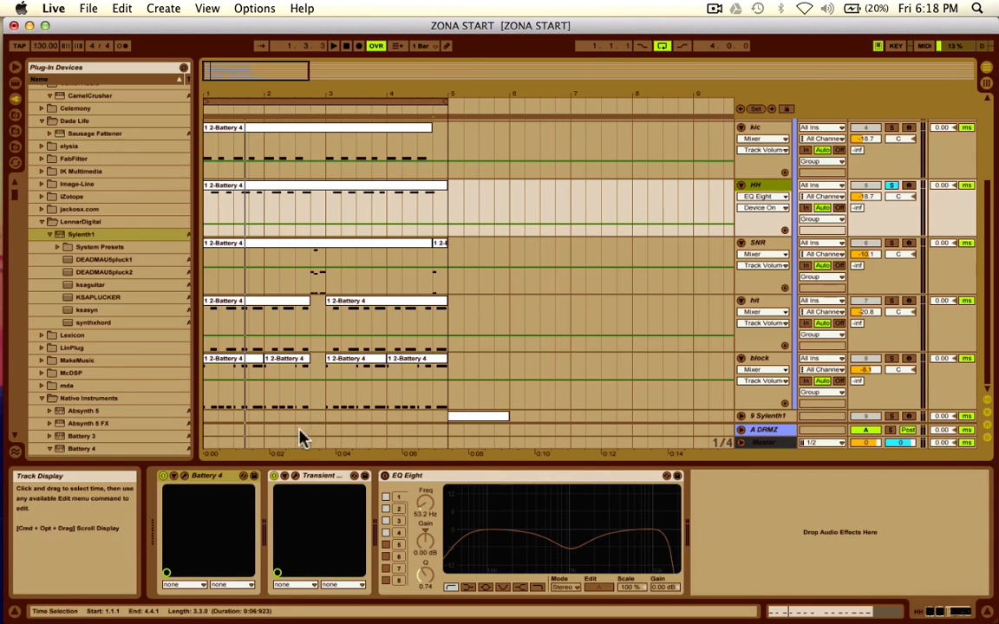
left_click(293, 476)
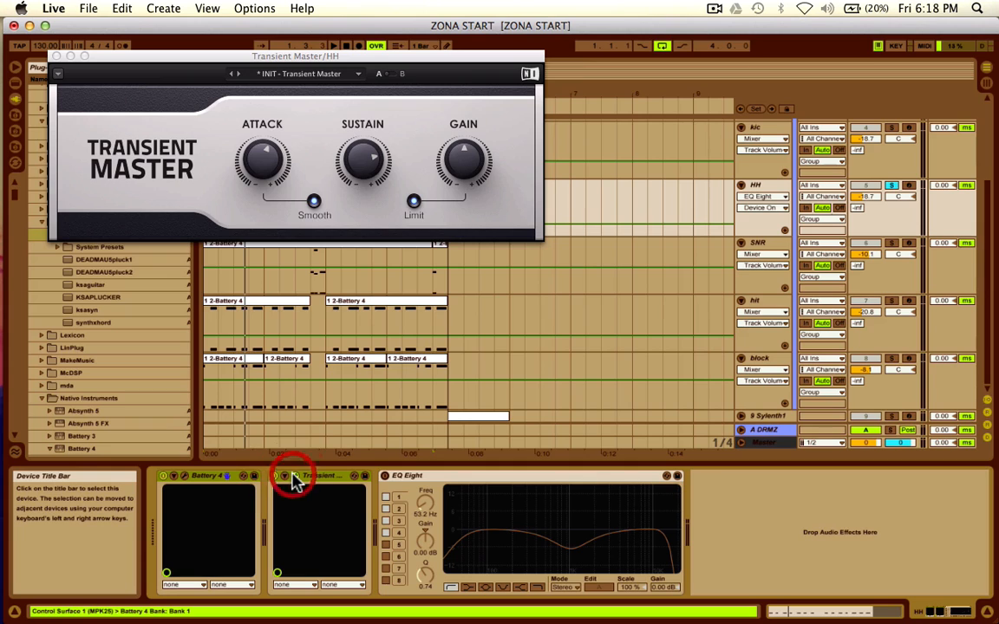
left_click(55, 57)
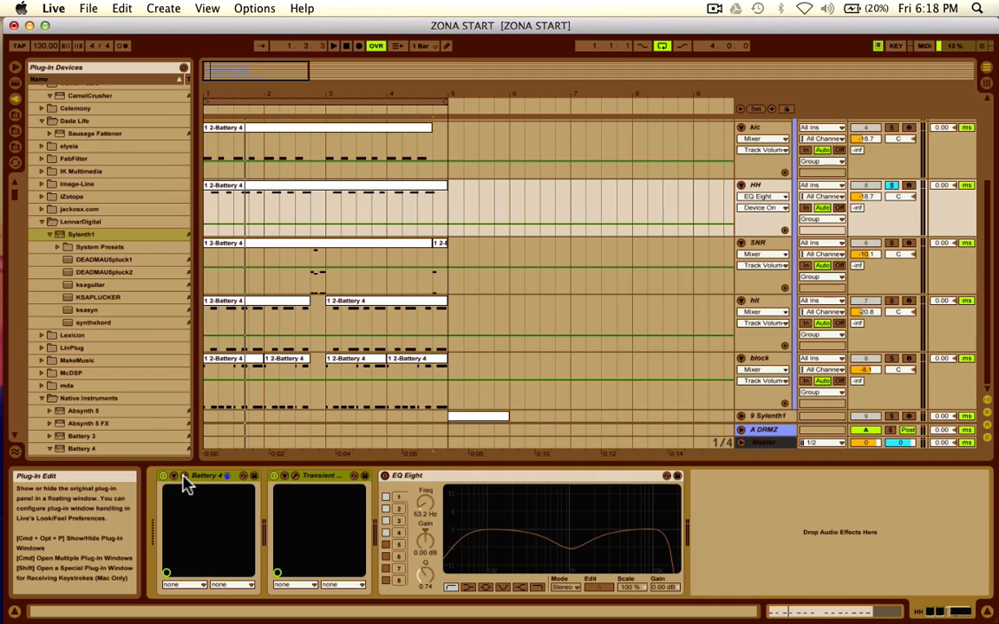
Step: Open Battery 4 on the HH track, audition the Impact Slam 1 and ClosedHH Slam 3 cells, and close the window
left_click(755, 187)
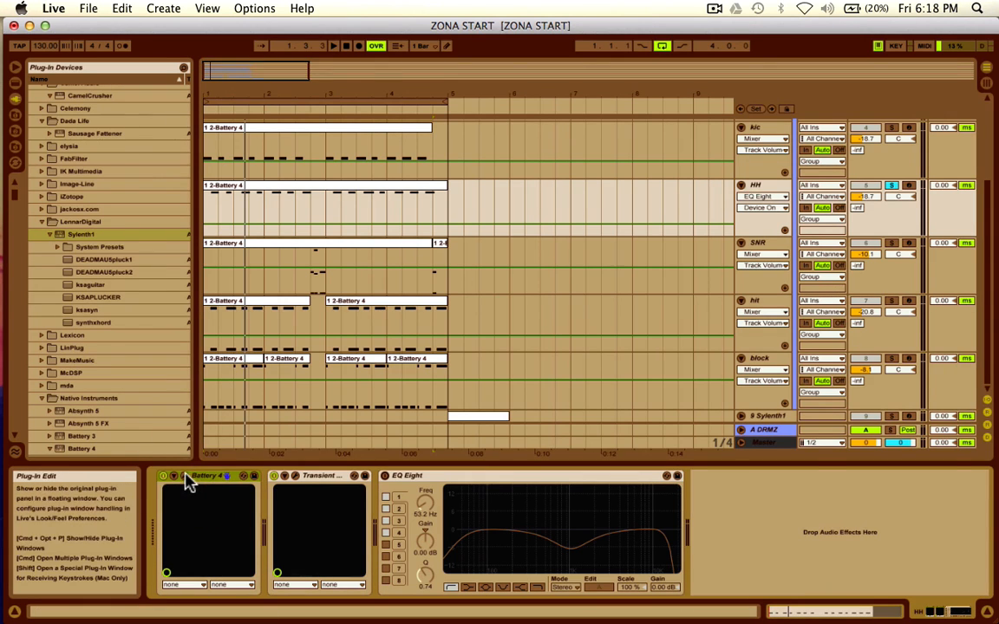
left_click(185, 476)
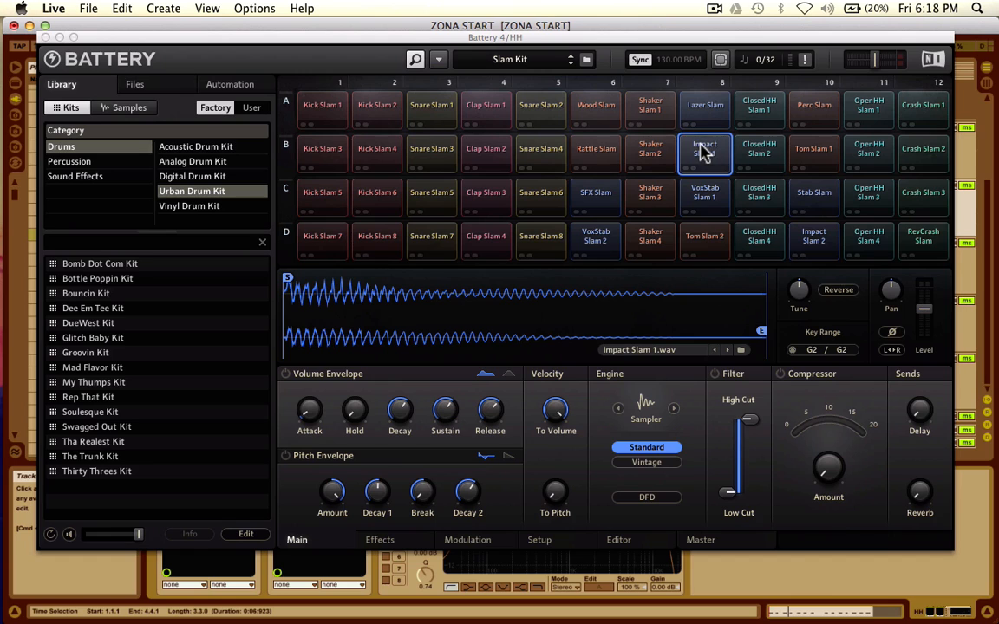
left_click(705, 151)
left_click(704, 152)
left_click(768, 191)
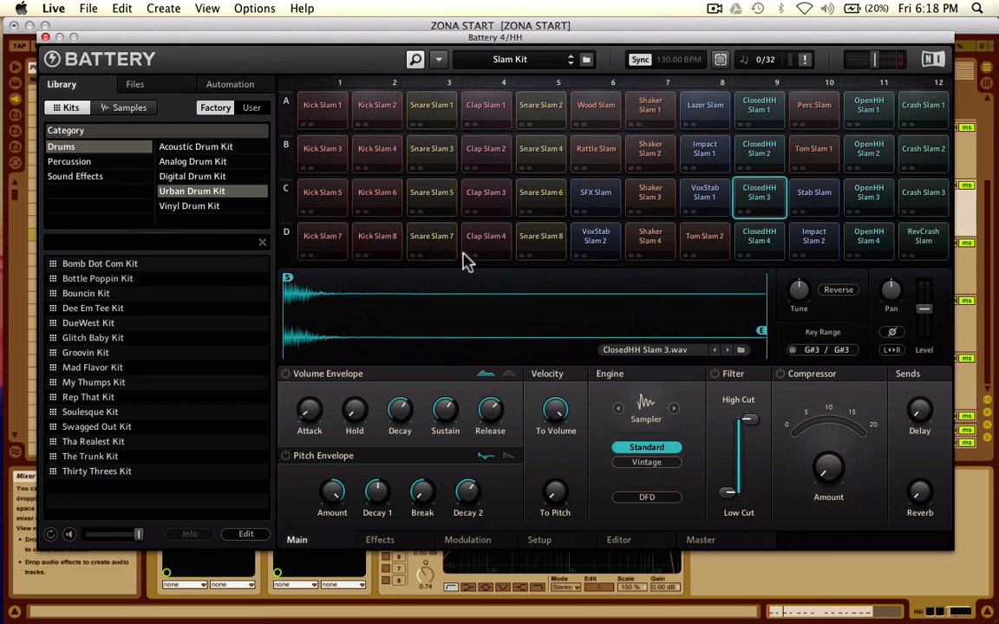
left_click(46, 36)
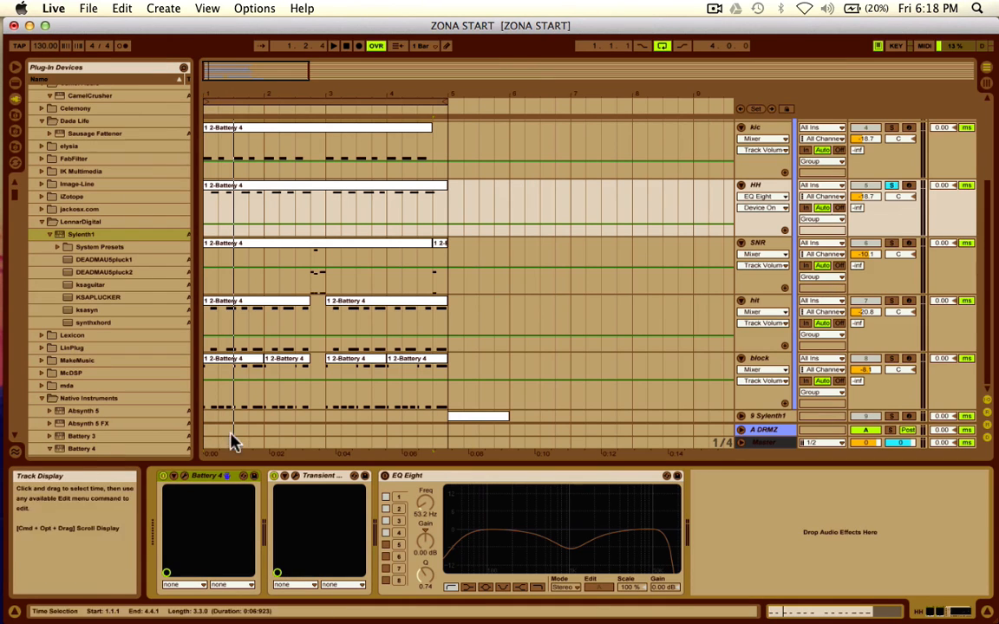
Step: Reopen Battery 4 on the HH track, examine the ClosedHH Slam 3 waveform and sampler settings, and close it
left_click(185, 475)
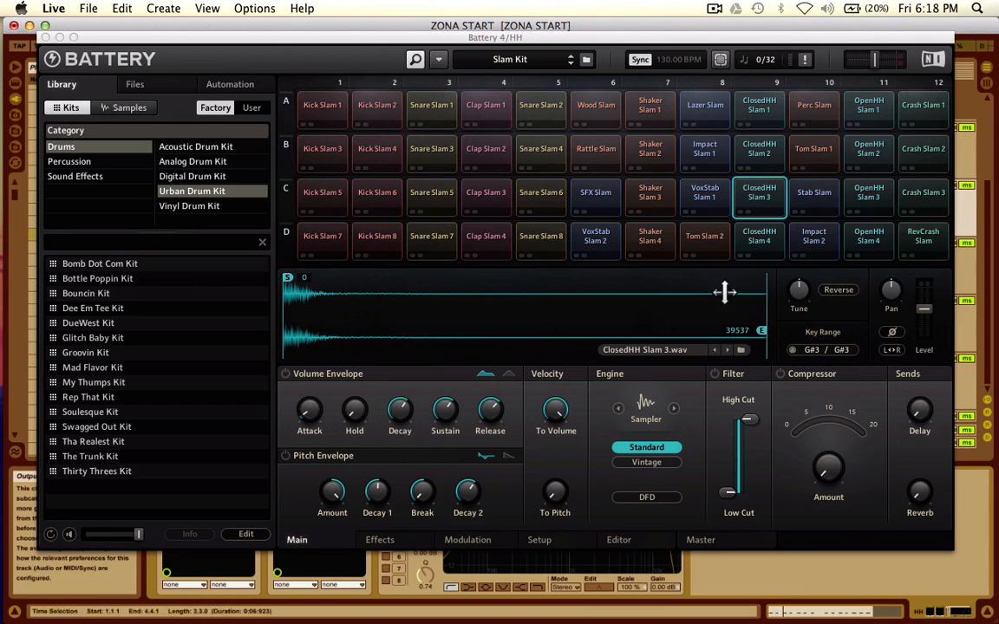
mouse_move(801, 292)
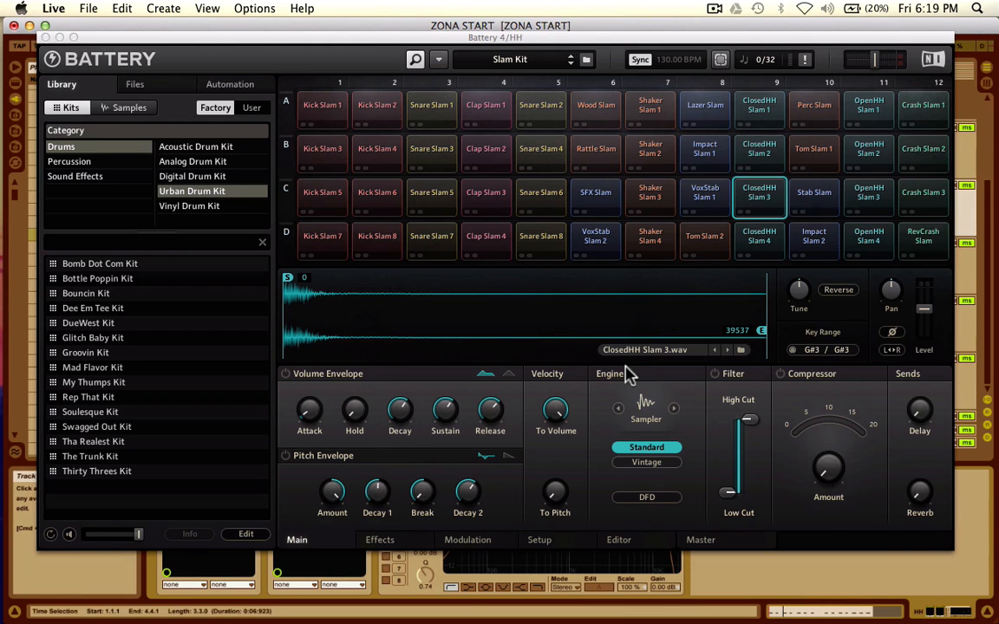
left_click(45, 37)
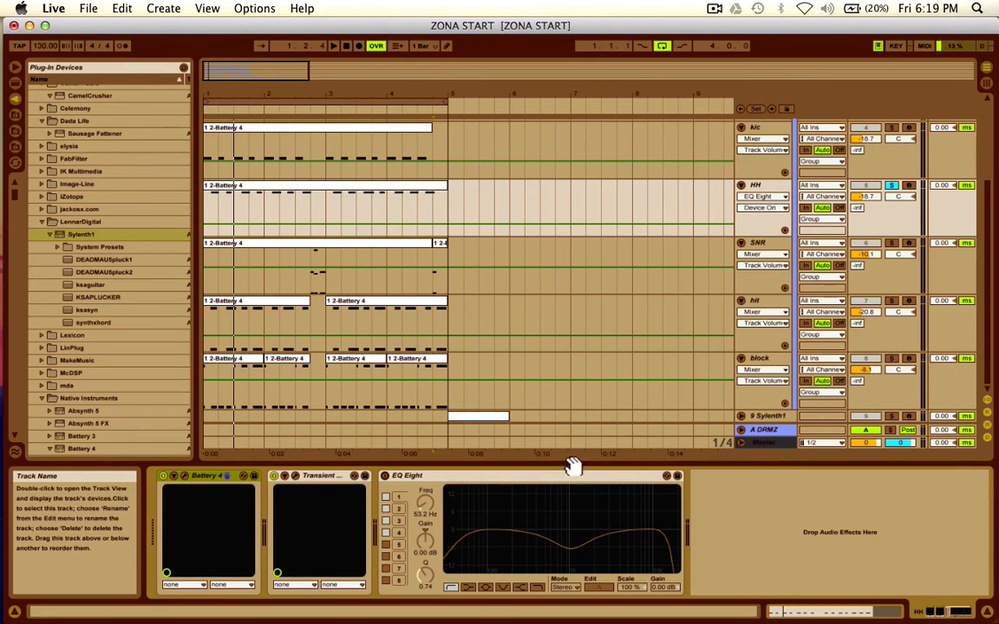
Step: Play the soloed HH track and examine its frequencies in the Master track's Spectrum
left_click(765, 445)
key("space")
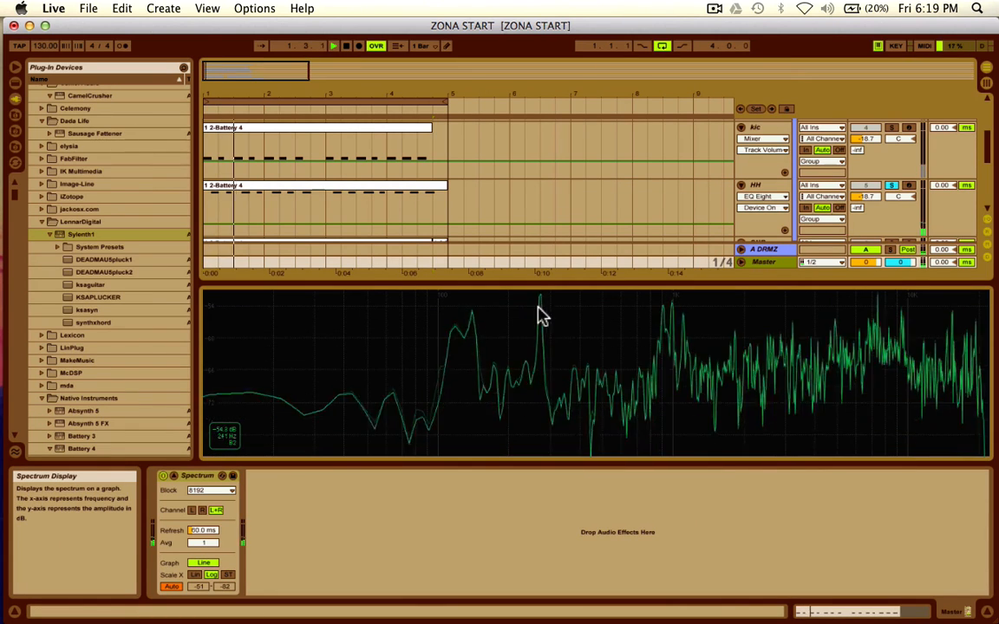
Step: Stop the HH playback, solo the SNR track, and play its pattern
key("space")
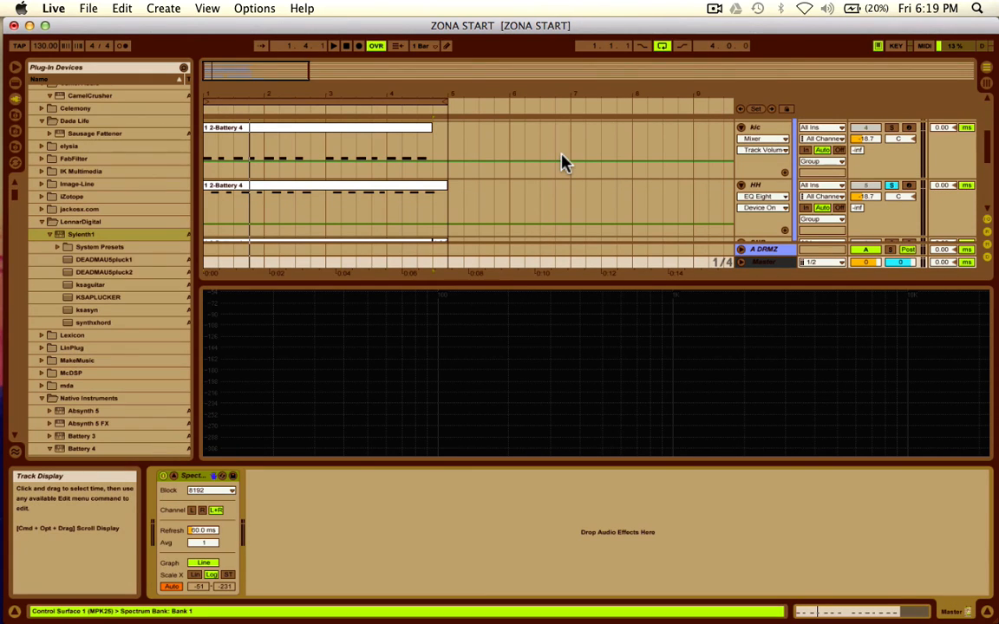
left_click(757, 187)
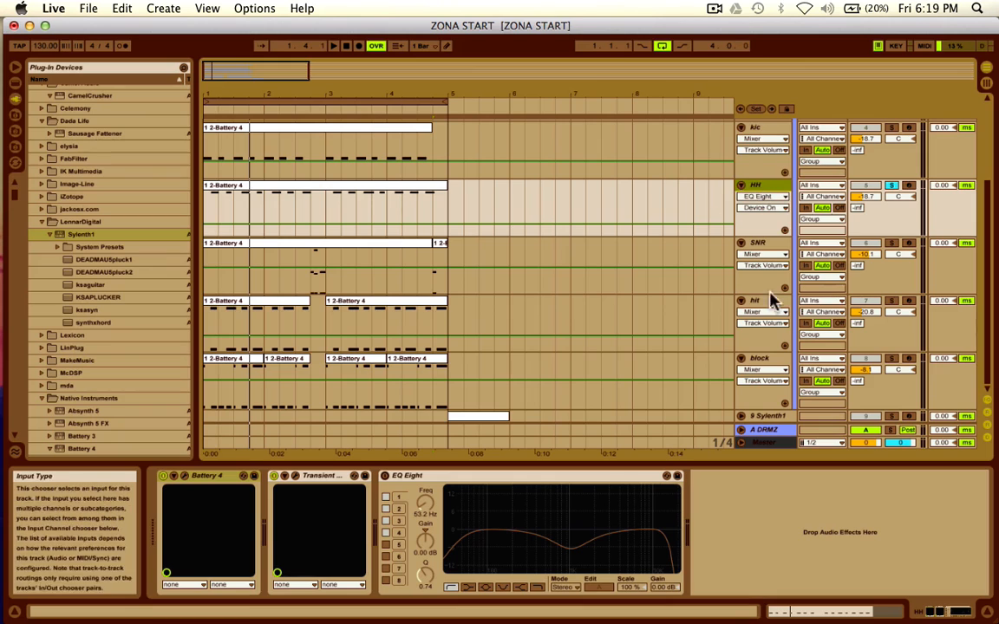
left_click(891, 243)
key("space")
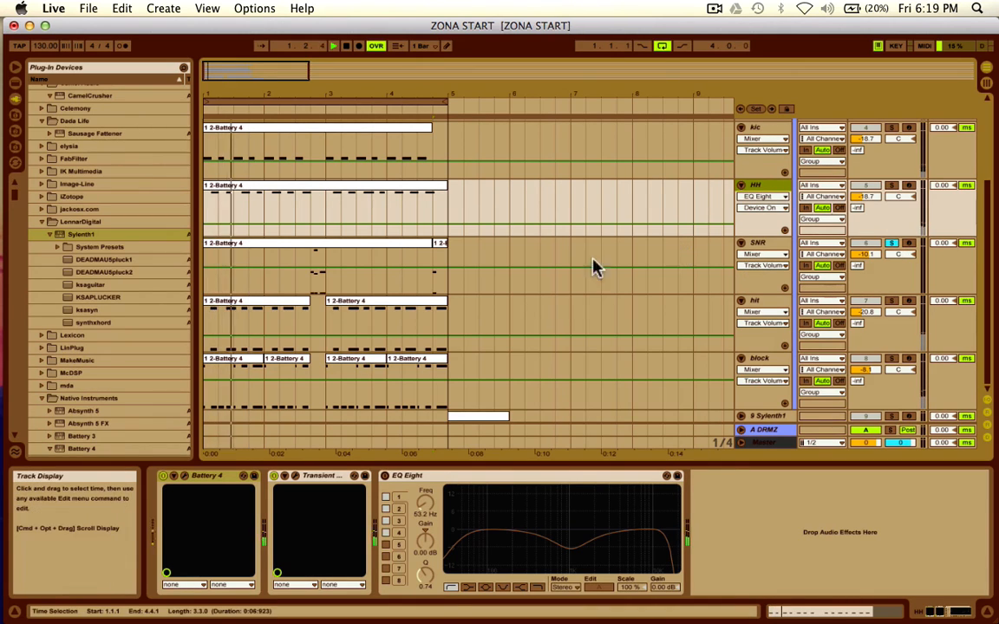
key("space")
Step: Loop the SNR track's snare fill from 2.3.1 to 3.3.1 and play it
left_click(325, 292)
left_click_drag(325, 292, 329, 295)
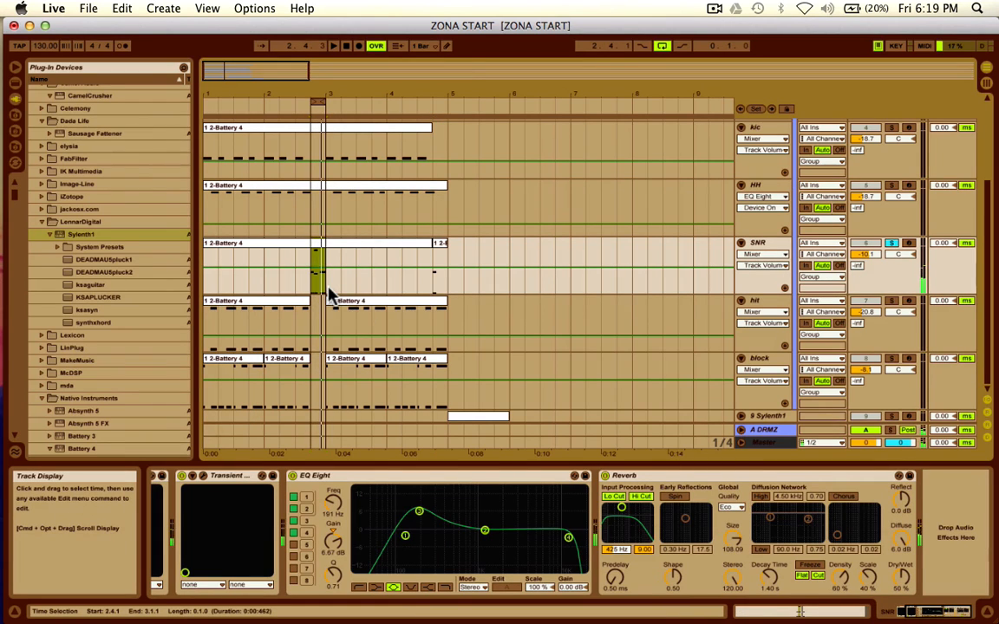
left_click_drag(299, 296, 355, 296)
key("super+l")
key("space")
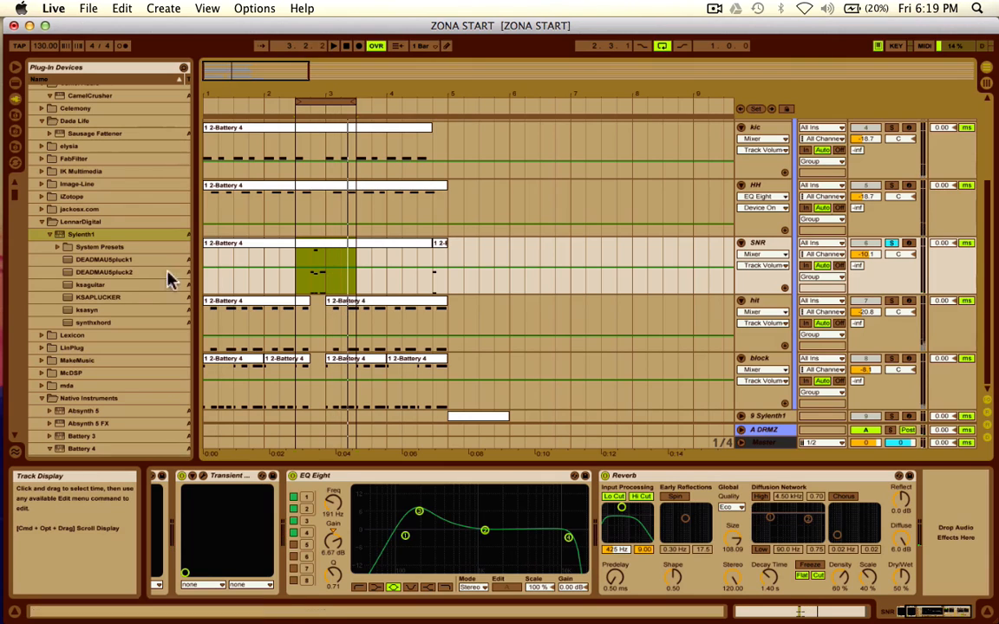
left_click(309, 592)
key("space")
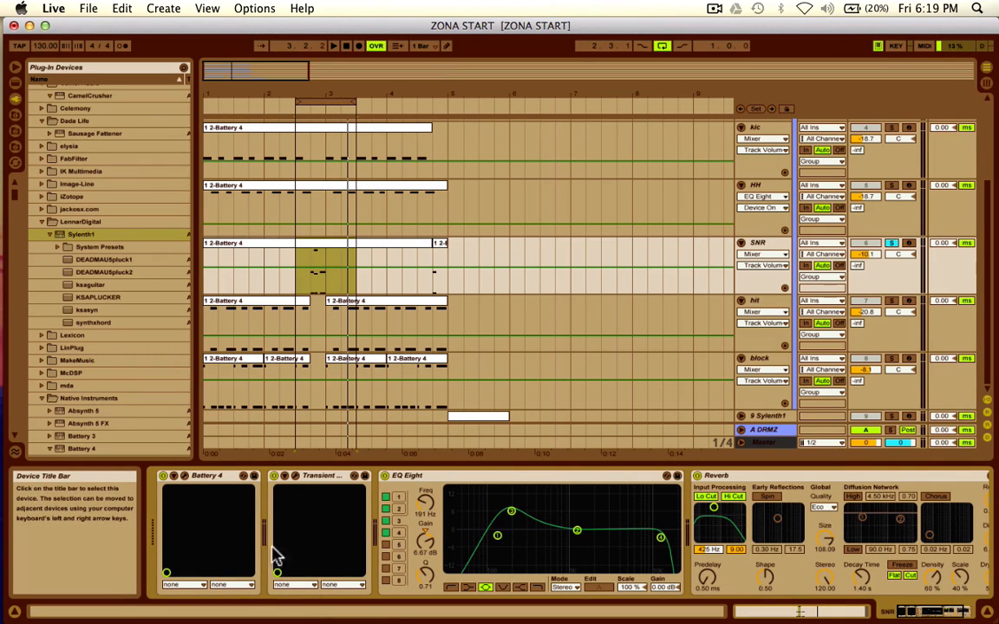
Step: Open Battery 4 on the SNR track and audition Snare Slam 4, Snare Slam 2, Snare Slam 6 and Clap Slam 2
left_click(183, 477)
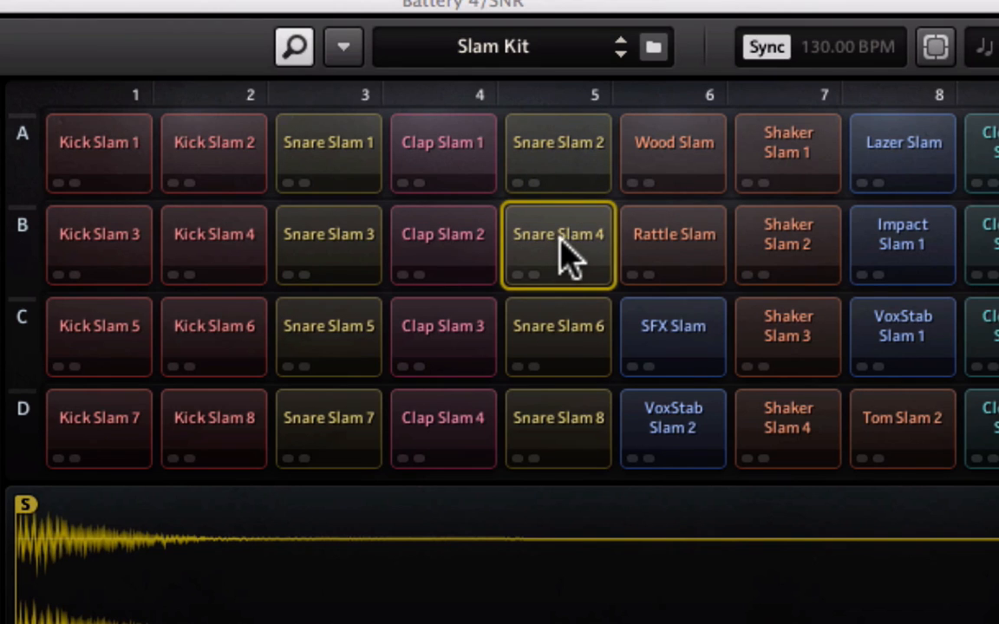
left_click(559, 259)
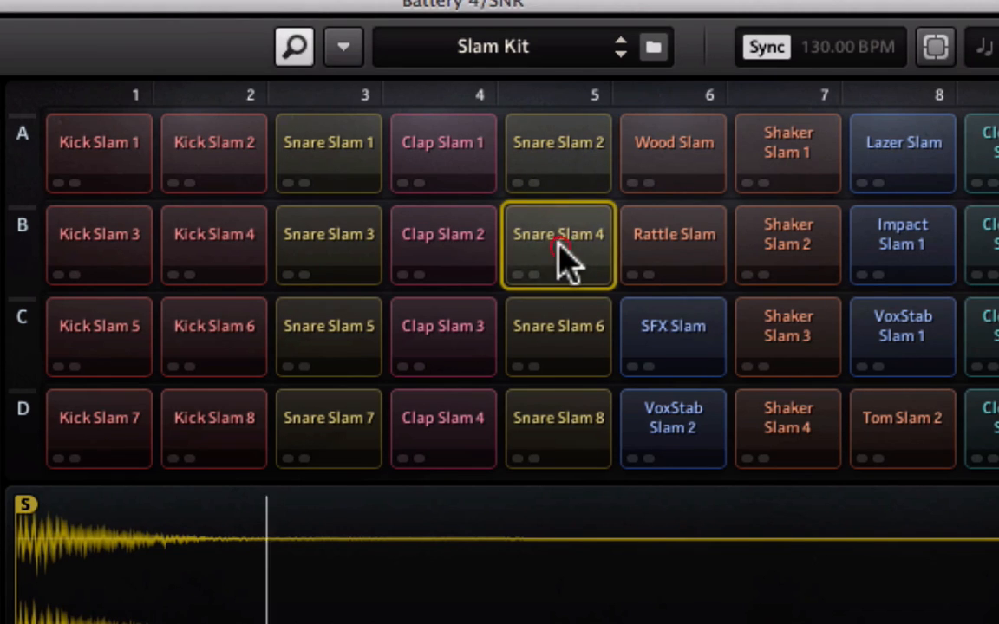
left_click(582, 154)
left_click(553, 327)
left_click(460, 233)
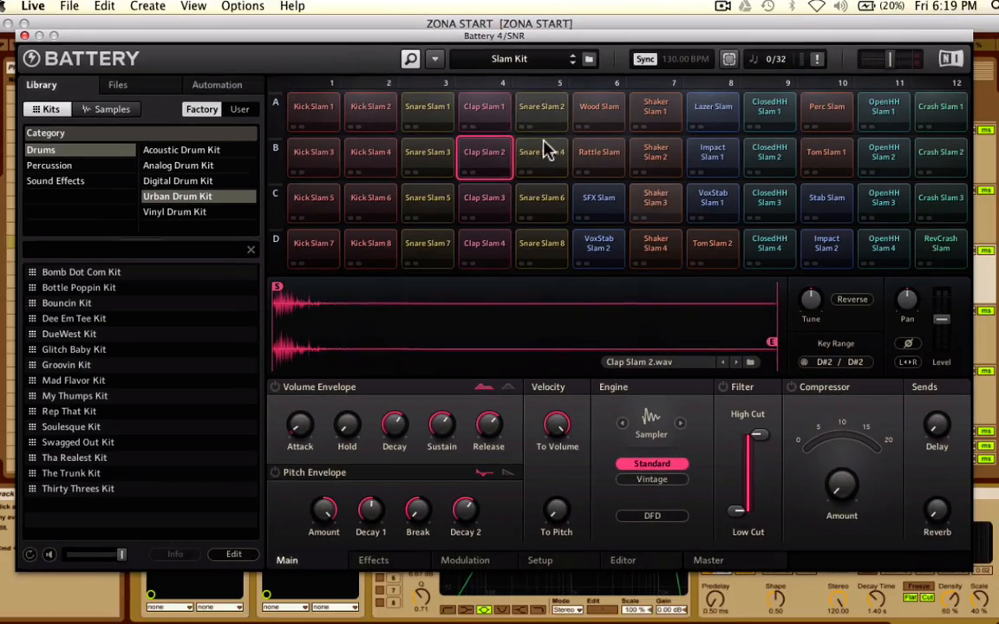
Step: Compare the levels of the Snare Slam 4, Snare Slam 6 and Snare Slam 2 cells, and close Battery 4
left_click(538, 157)
left_click(539, 152)
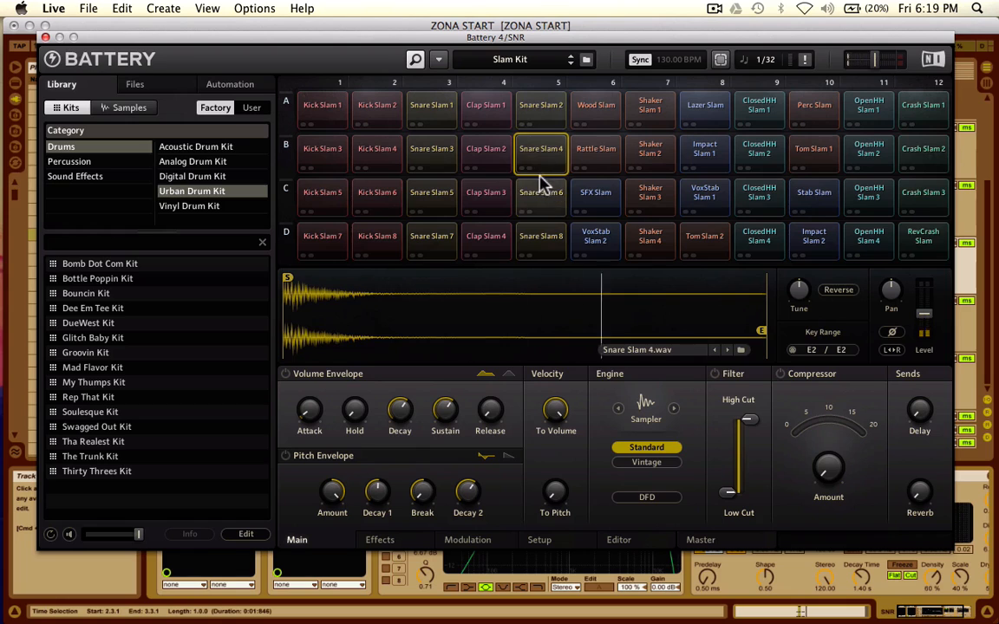
left_click(541, 192)
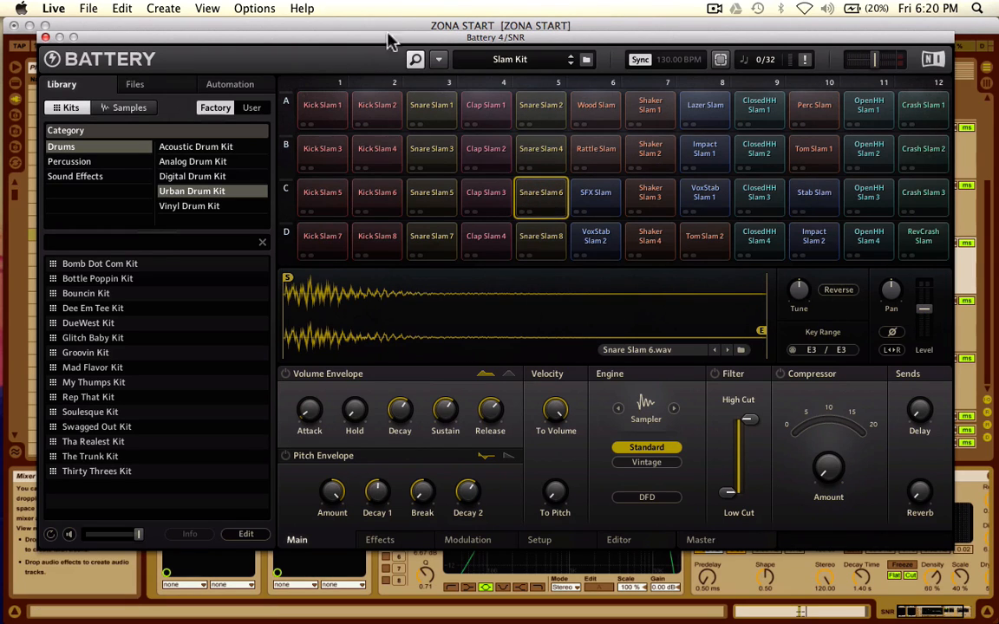
left_click(555, 153)
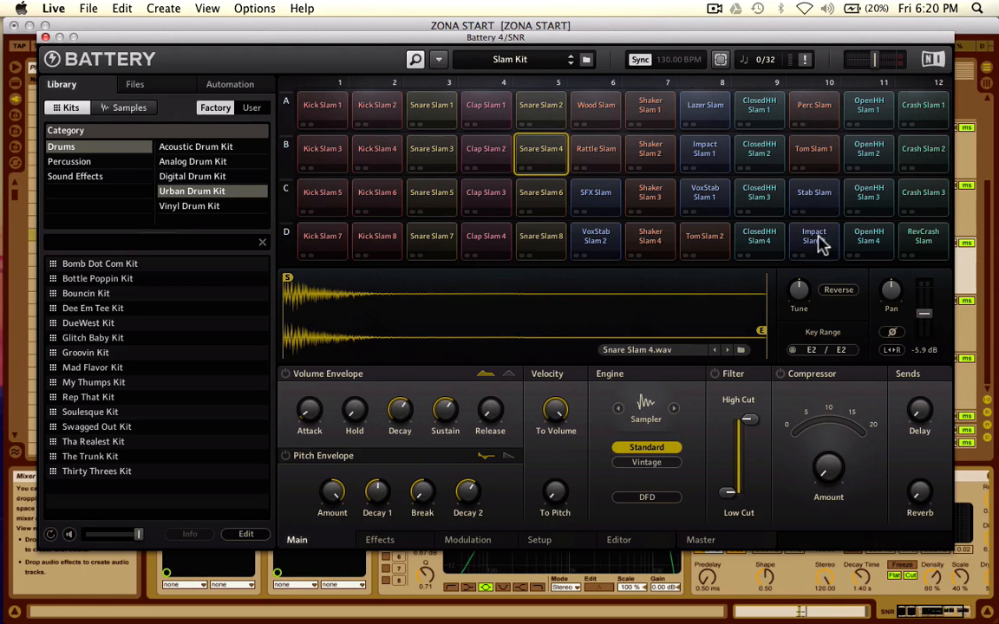
left_click(561, 126)
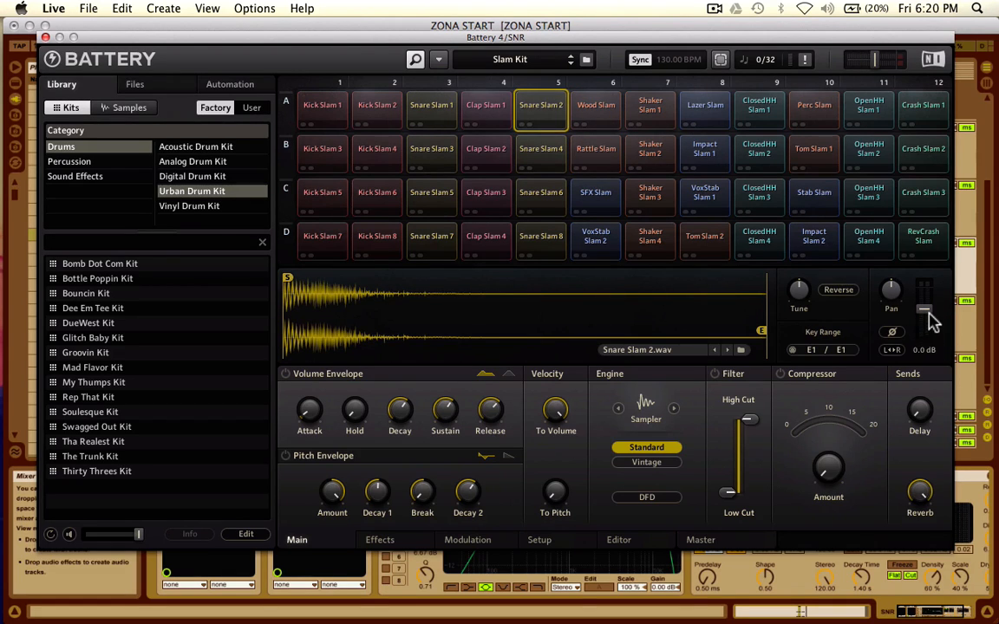
left_click(45, 37)
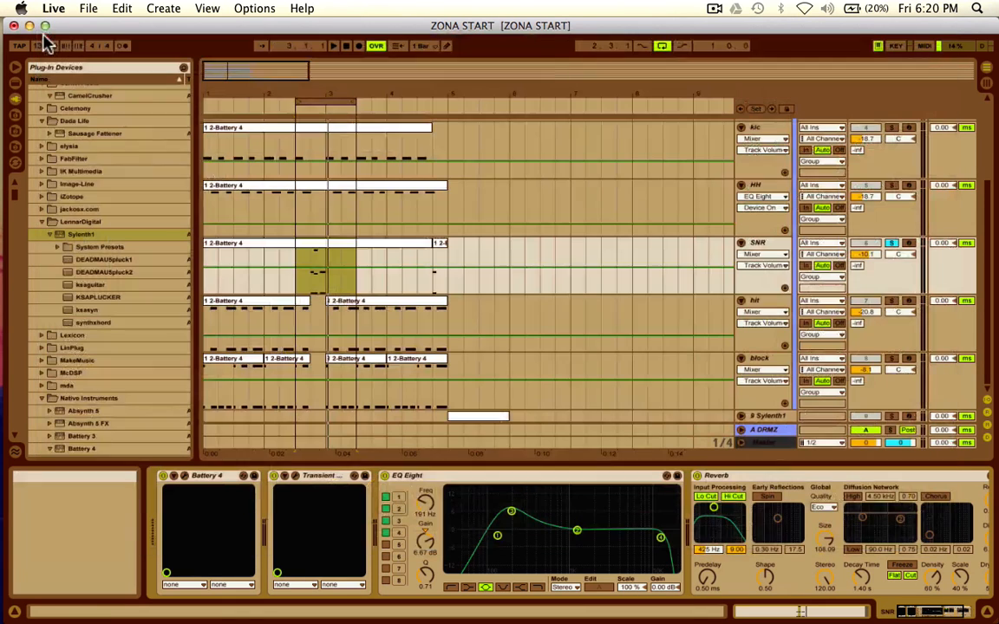
Step: Open the long SNR clip's MIDI notes, examine the fill around 2.4, and play the track
double_click(316, 254)
left_click(490, 319)
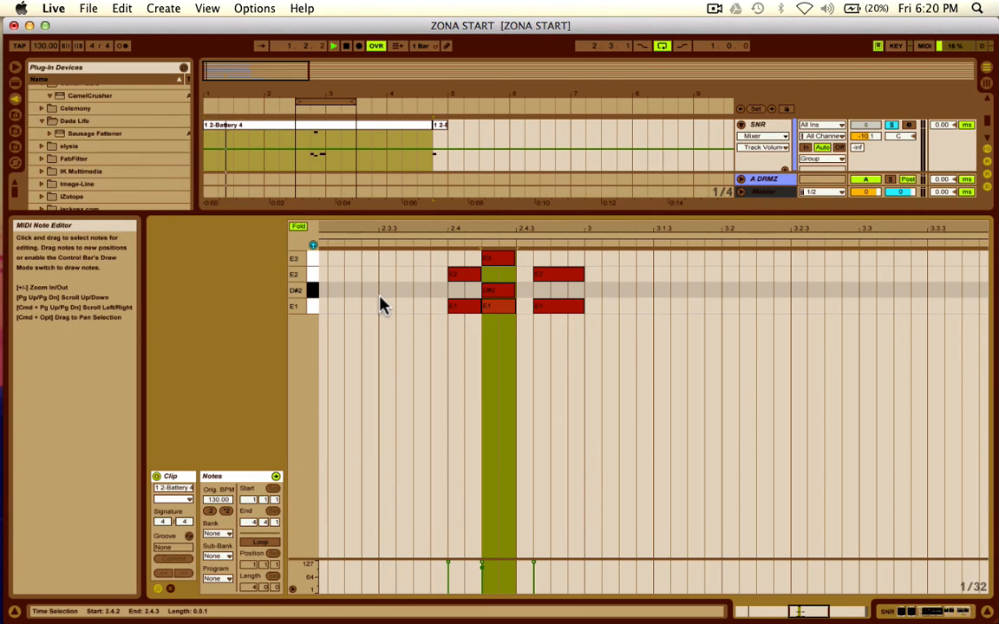
left_click(296, 141)
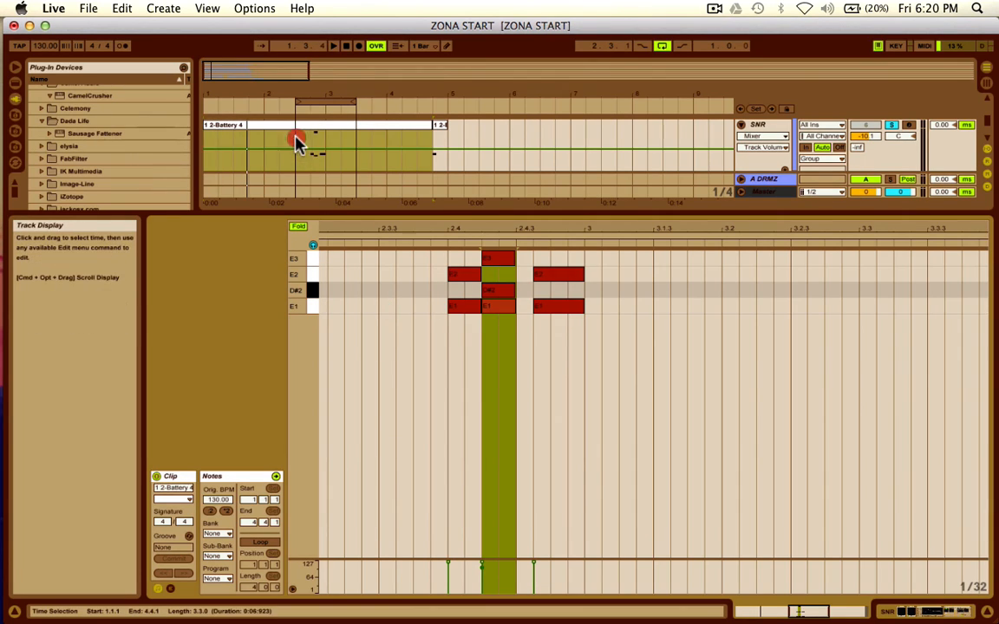
left_click(295, 139)
key("space")
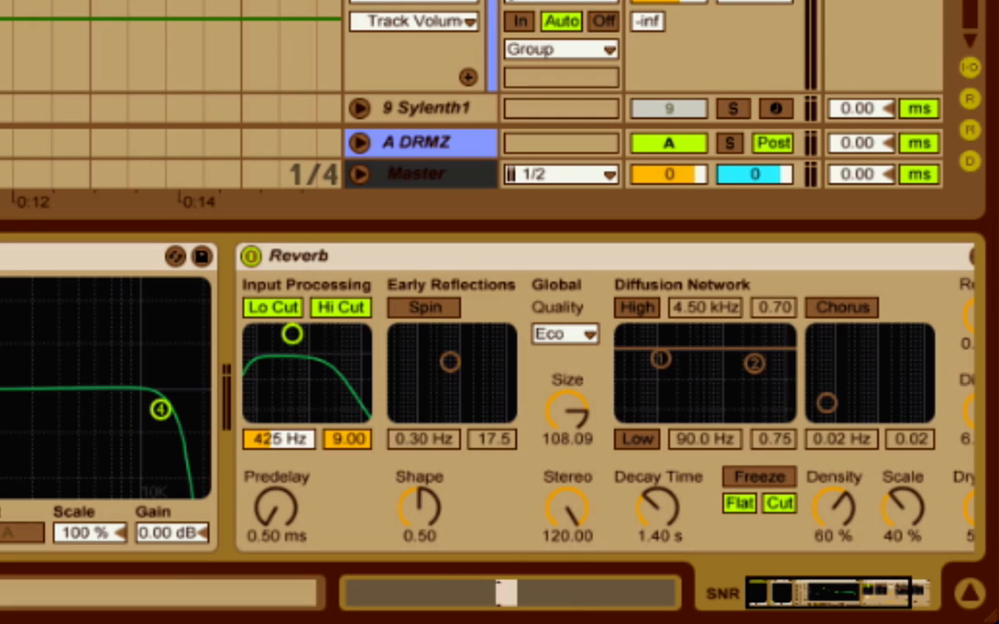
Step: Solo the hit track and loop its first two bars for playback, with its effect chain in view
left_click(782, 303)
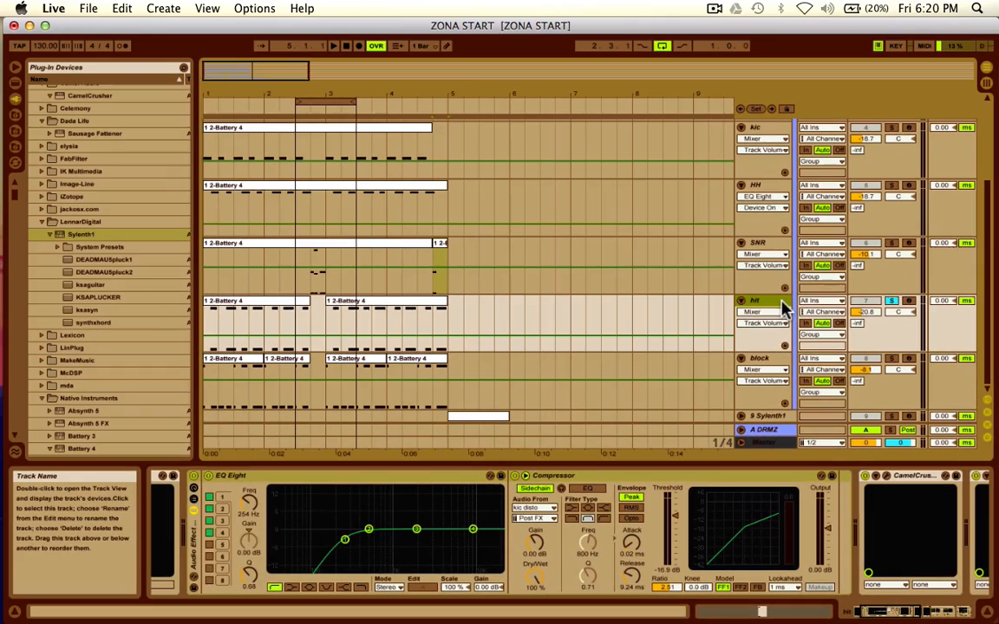
left_click(468, 475)
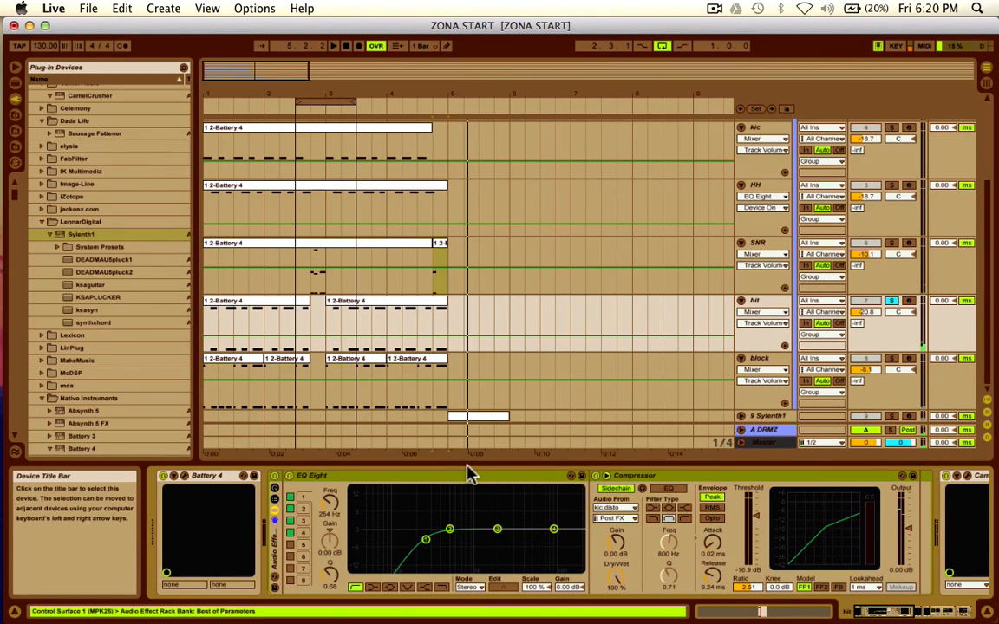
left_click_drag(319, 319, 173, 301)
key("space")
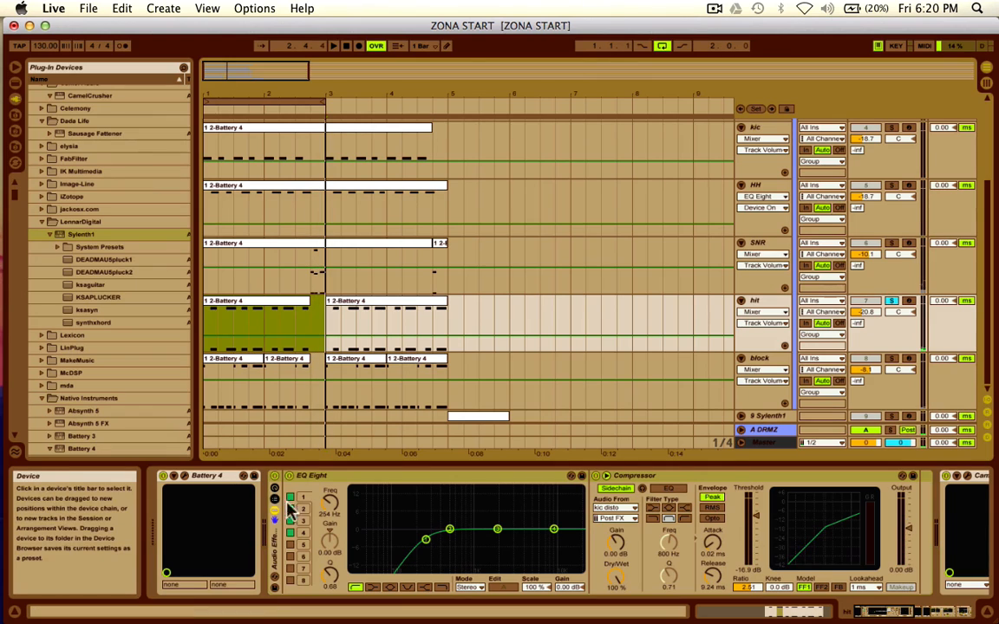
left_click(552, 555)
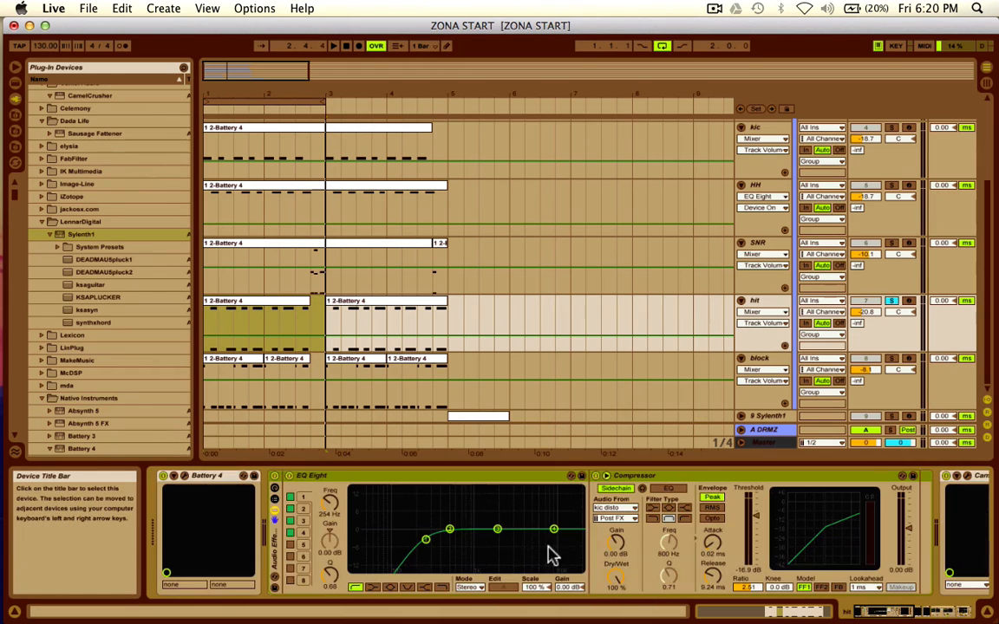
Step: Examine Impact Slam 1 in cell B8 of the hit track's Battery 4, and check the sound in the Master track's Spectrum
left_click(182, 482)
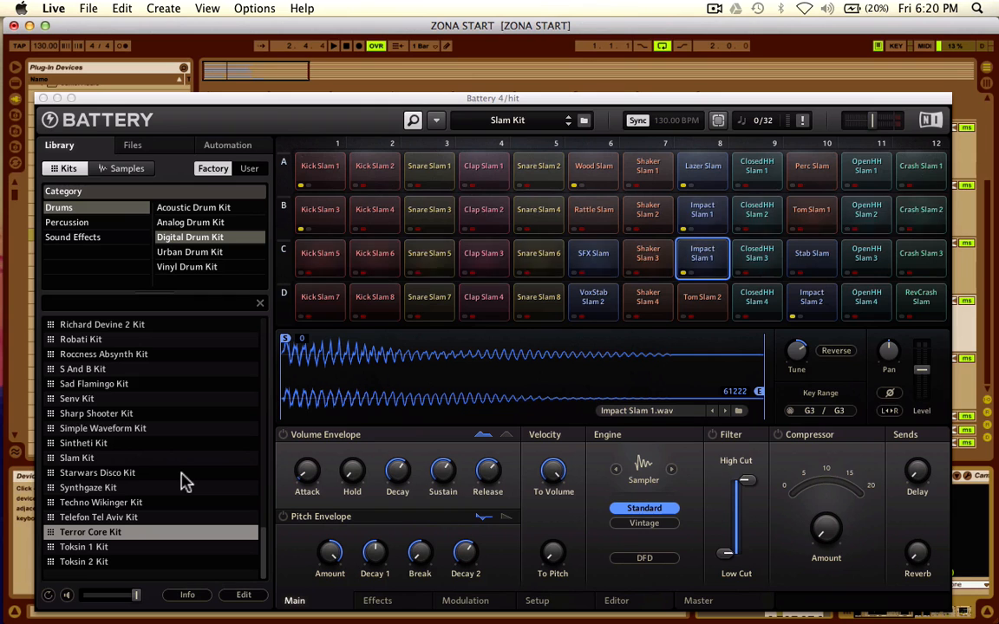
left_click(712, 218)
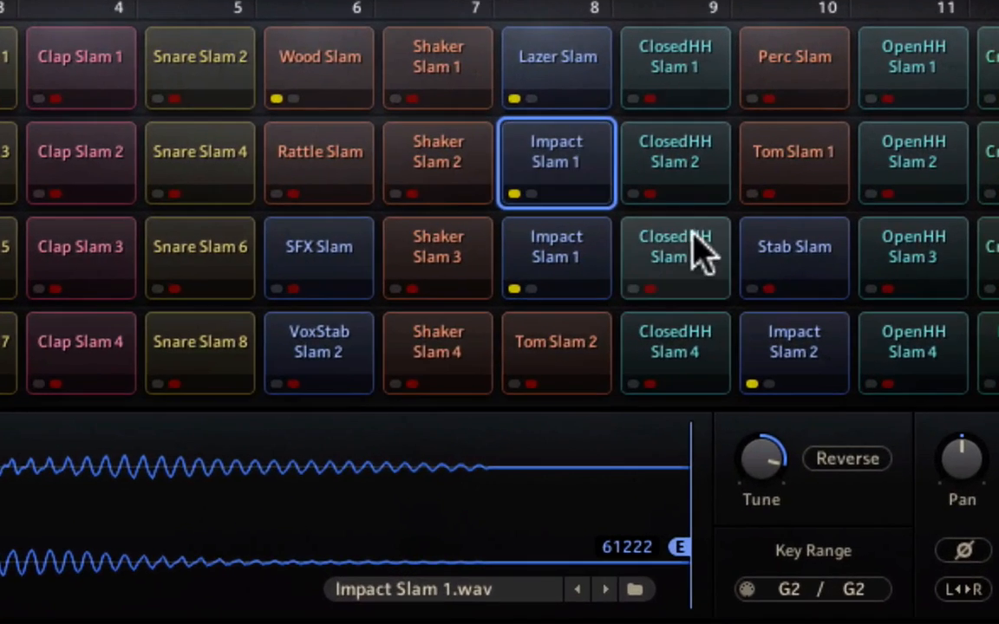
mouse_move(765, 468)
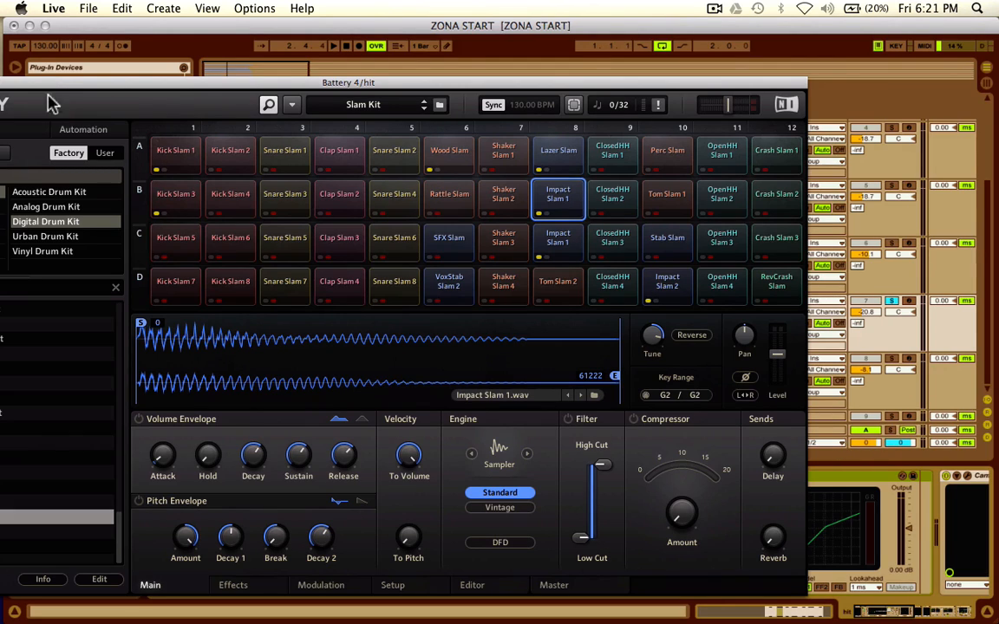
left_click_drag(49, 87, 385, 491)
left_click(762, 446)
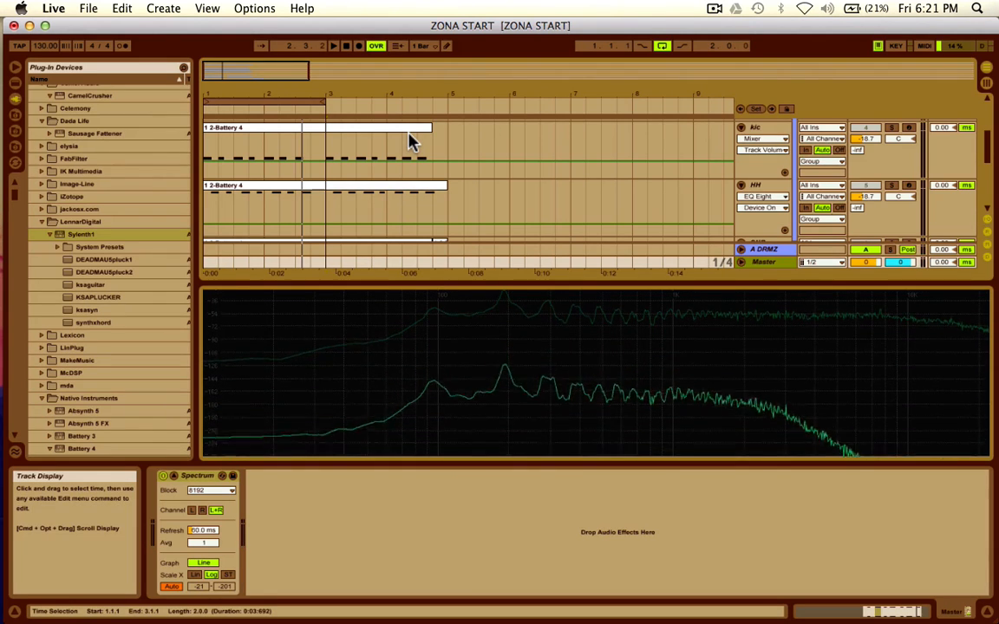
Step: Reopen Battery 4 on the hit track and copy Impact Slam 1 from cell B8 onto cell C7
scroll(763, 169, "down", 5)
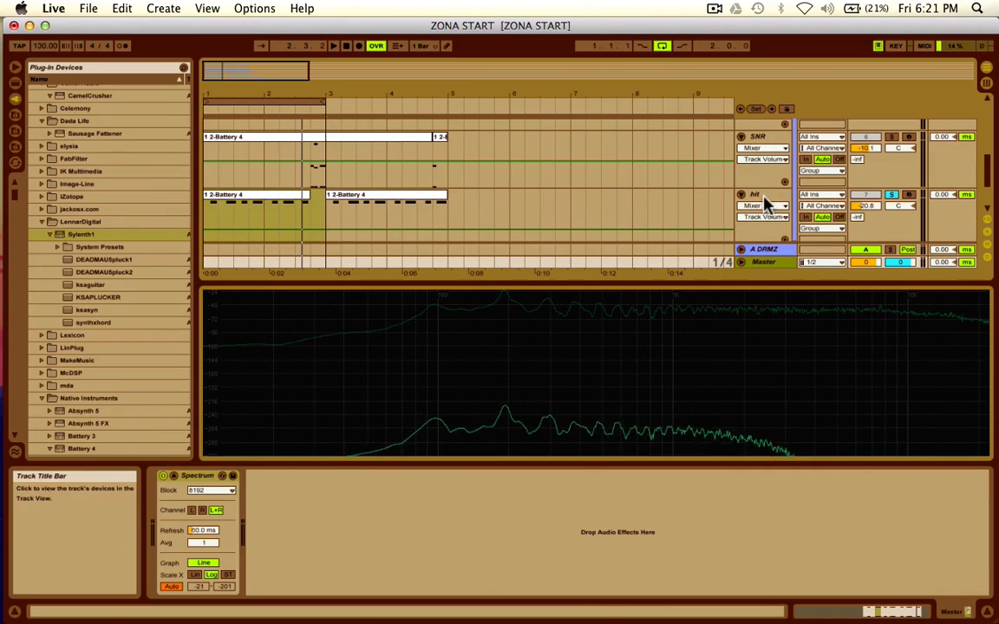
double_click(763, 196)
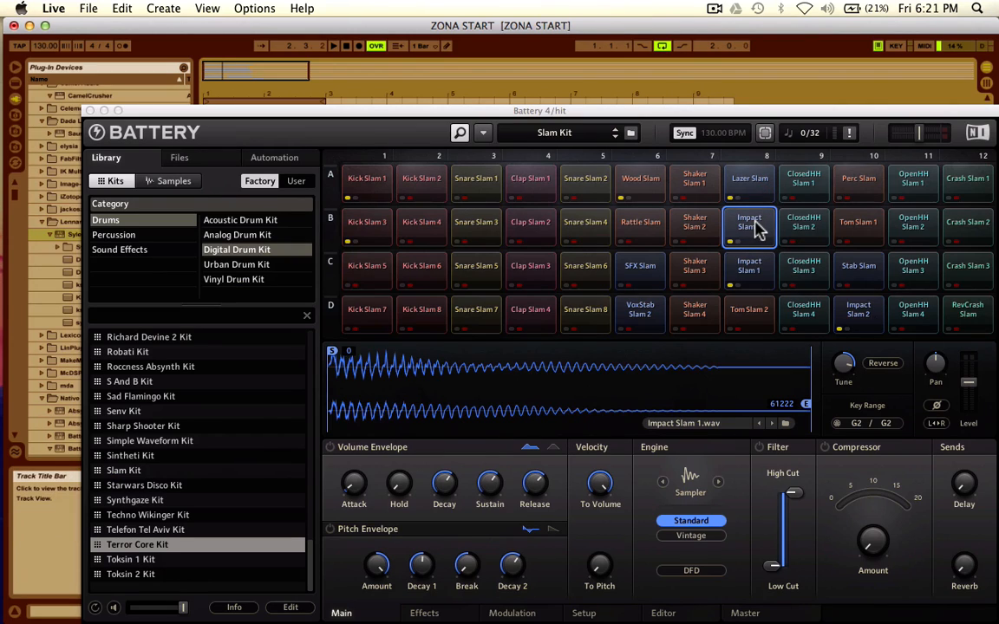
left_click_drag(756, 225, 695, 262)
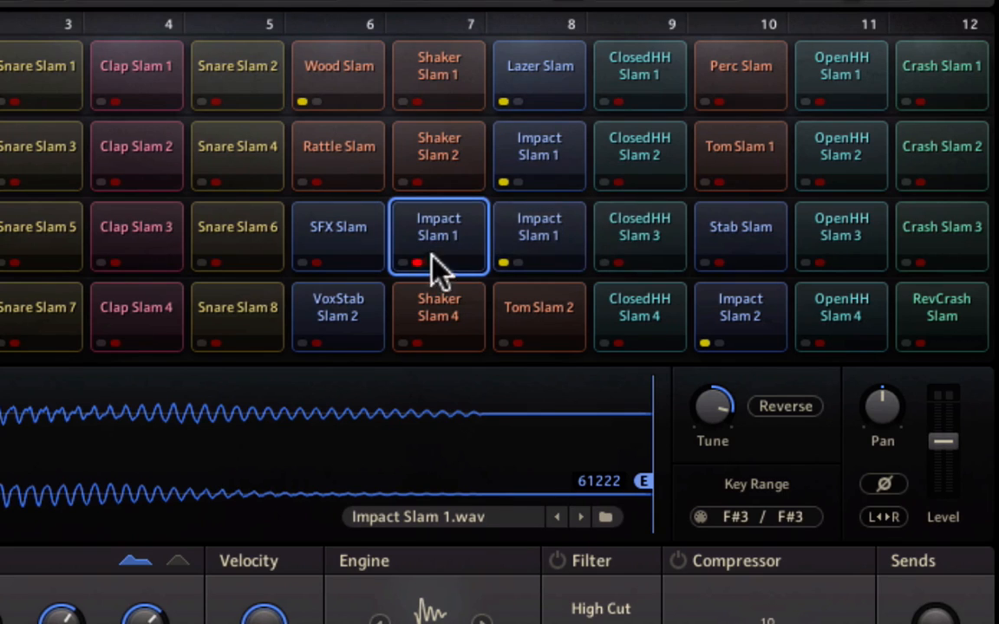
Step: Compare the Tune settings of the Impact Slam 1 cells on G3 and G2, and close Battery 4 to replay the hit track
left_click(559, 234)
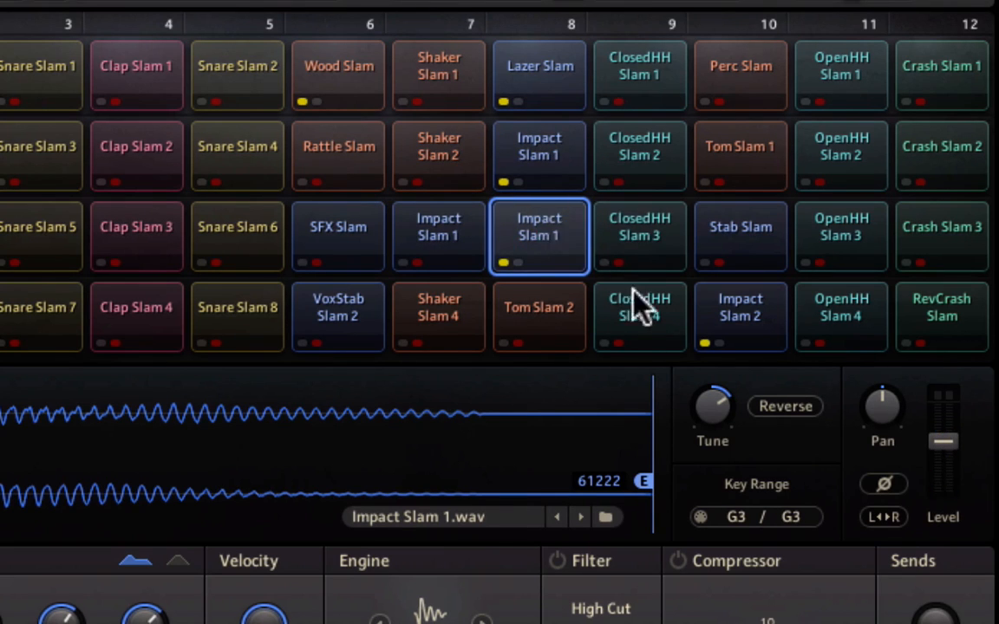
left_click(533, 160)
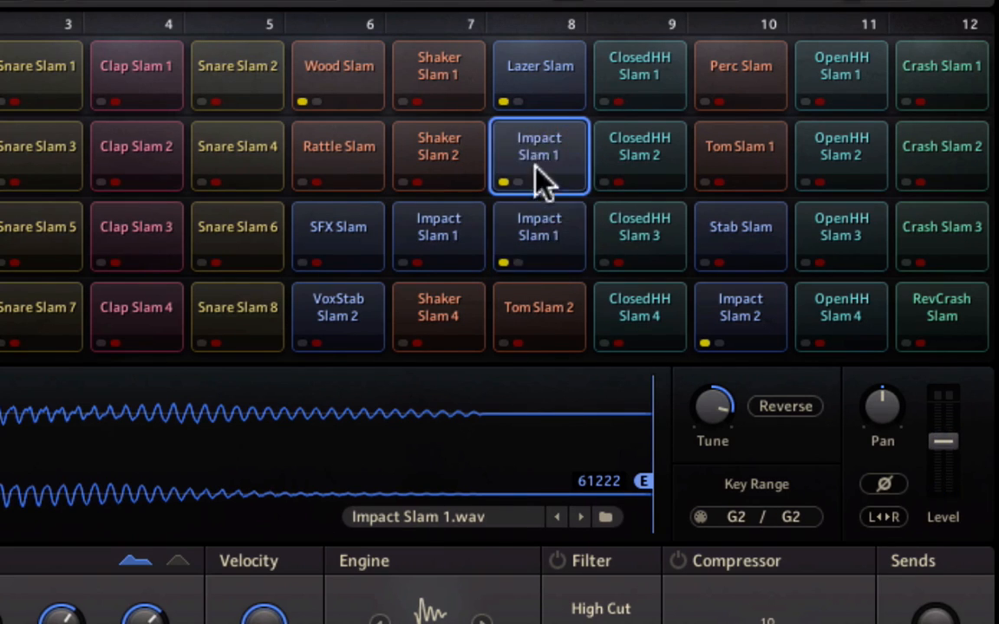
mouse_move(729, 426)
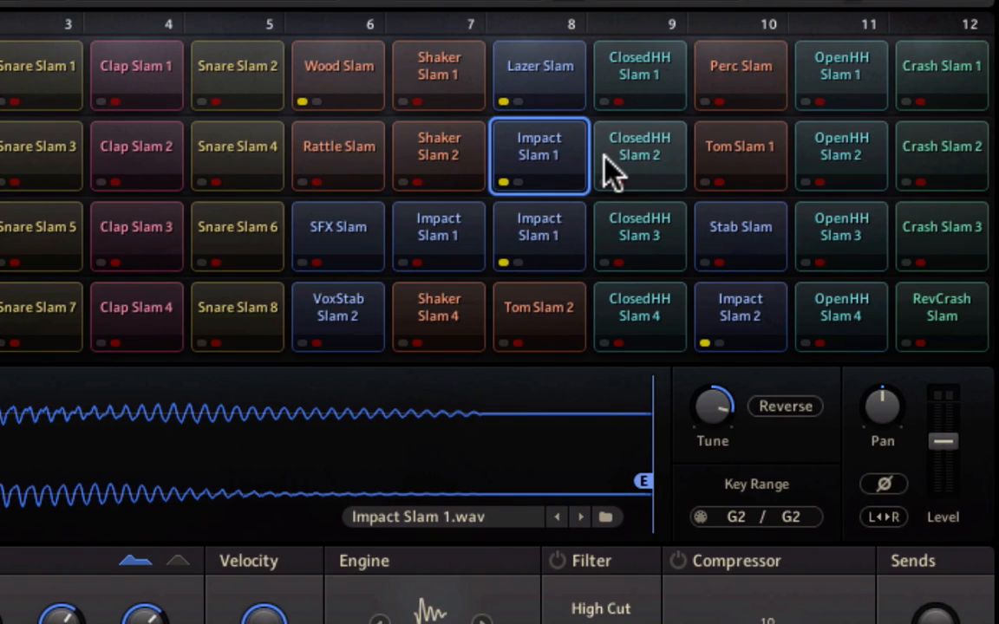
left_click(542, 222)
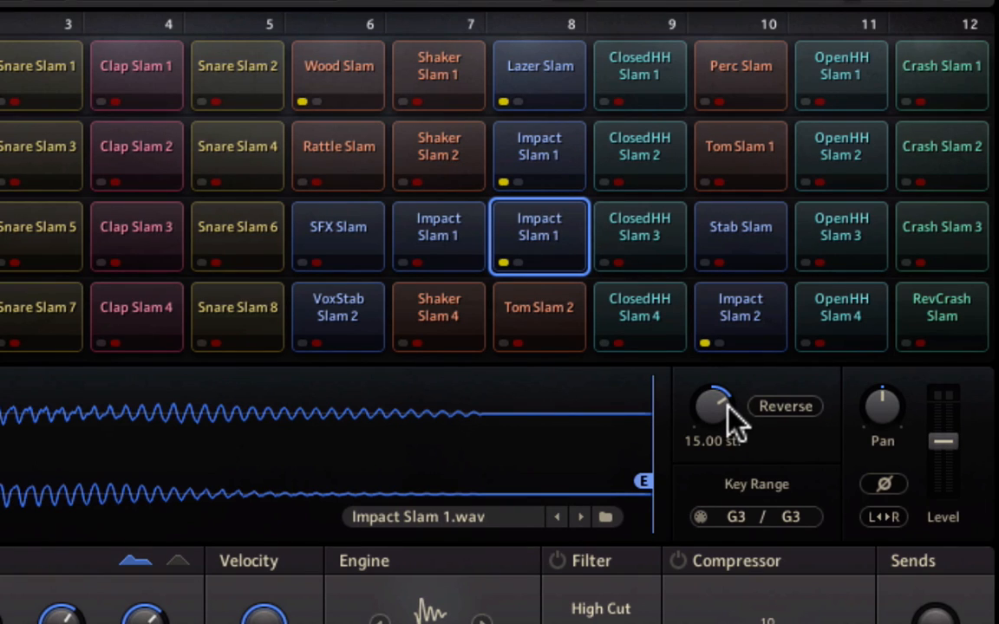
left_click(546, 156)
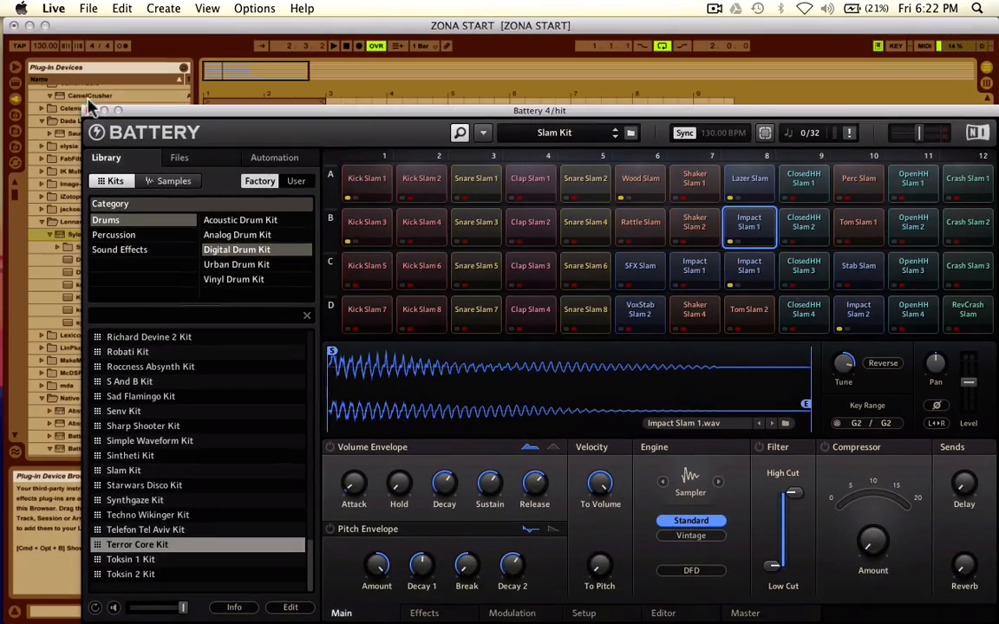
left_click(89, 110)
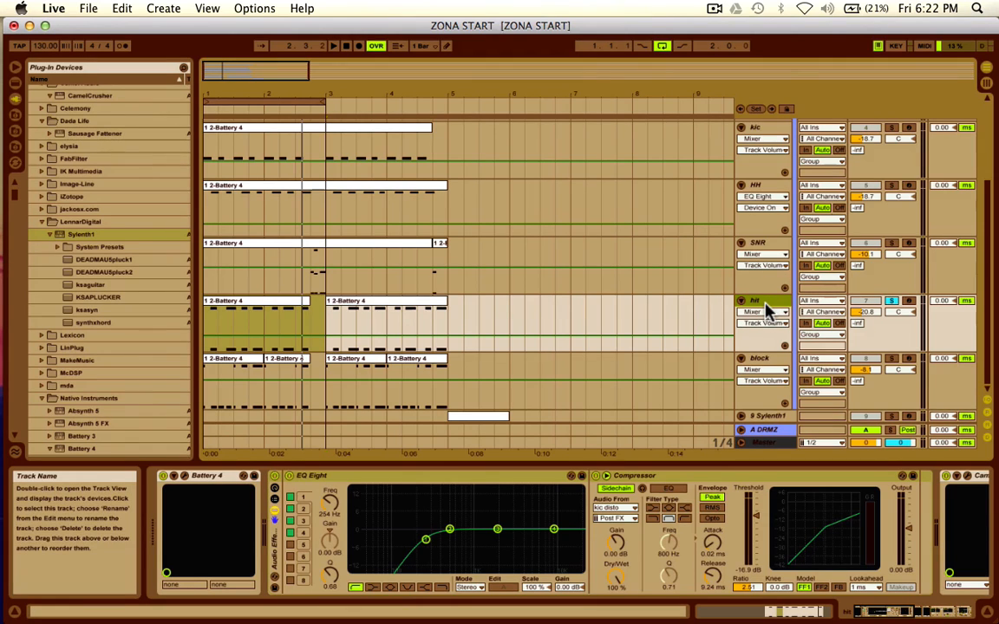
key("space")
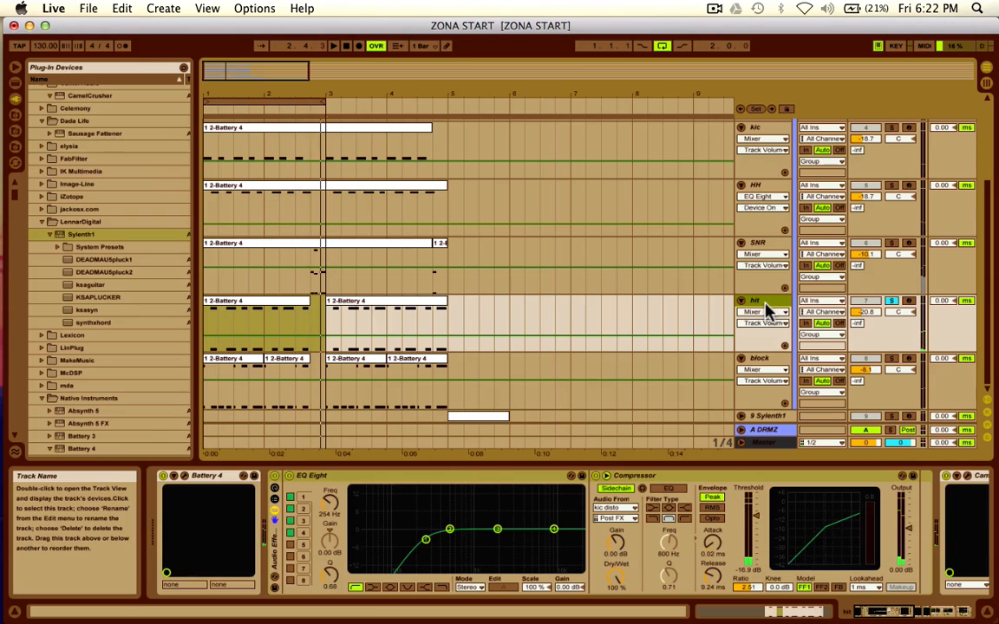
Step: Reopen Battery 4 on the hit track, reset the Tune of Impact Slam 1 in cell C7 to its default, and audition the cell
left_click(185, 476)
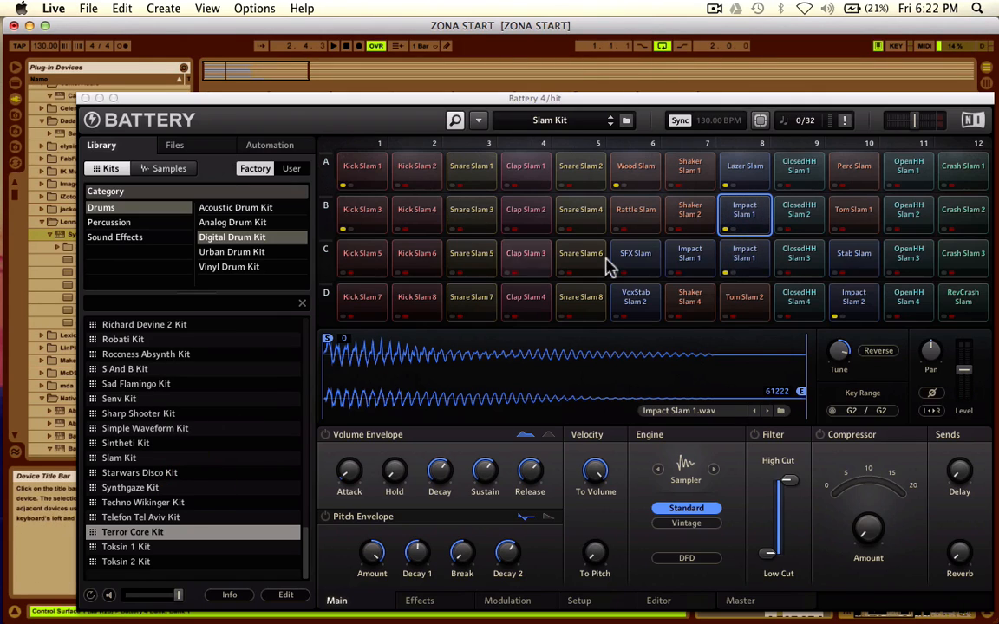
left_click(681, 252)
left_click(692, 255)
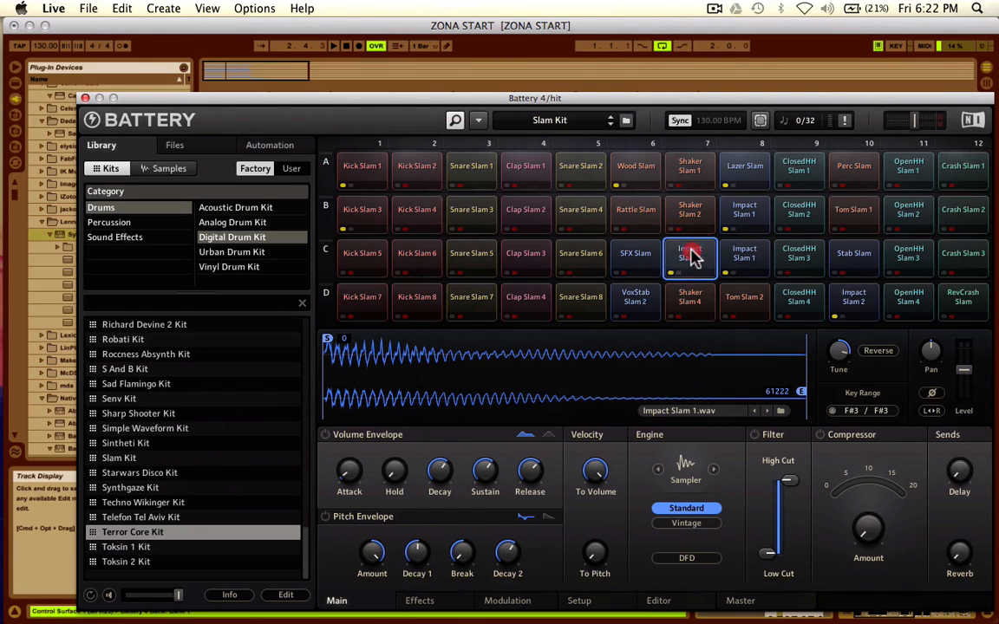
double_click(836, 351)
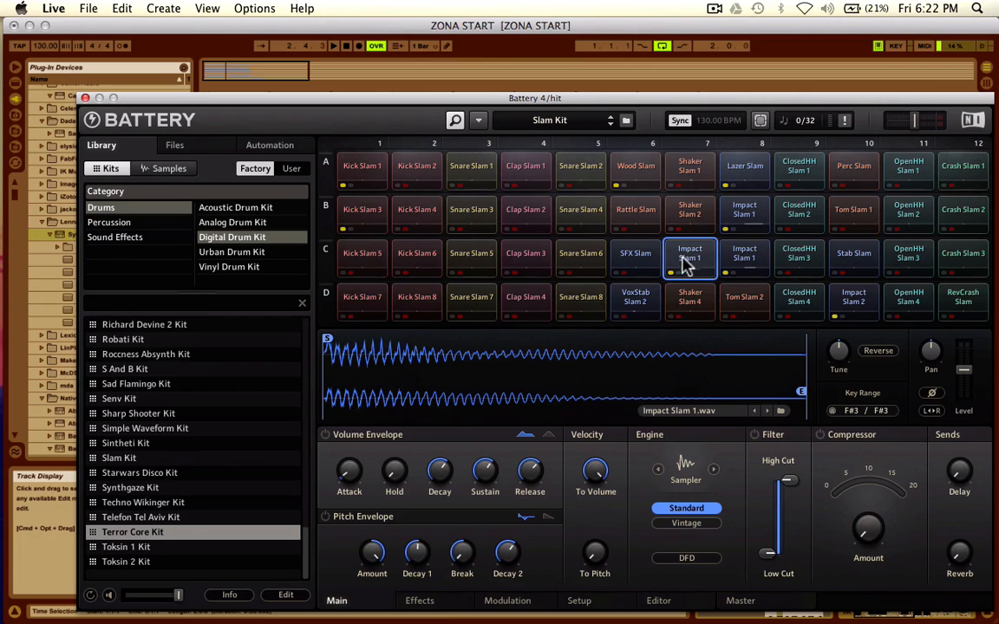
left_click(685, 260)
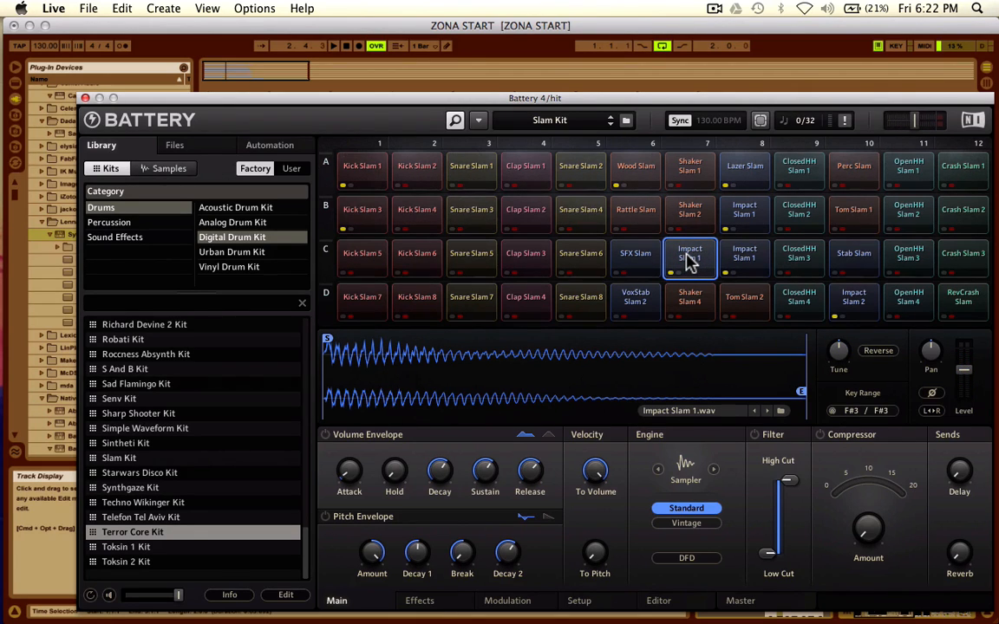
left_click(689, 260)
left_click(689, 260)
left_click(709, 262)
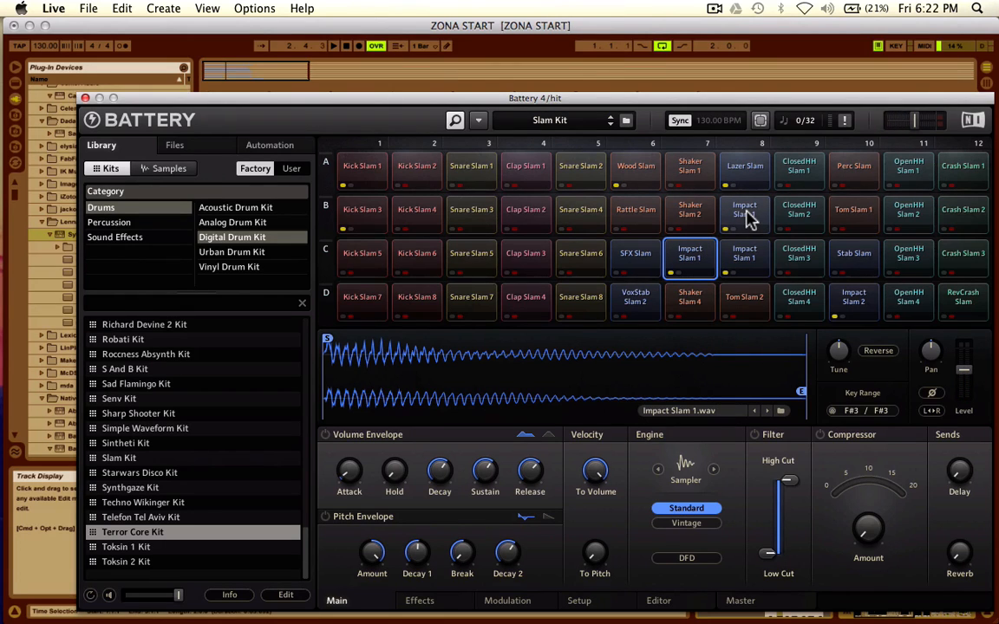
Step: Compare the Impact Slam 1 cells B8, C8 and C7 by ear, and close Battery 4
left_click(745, 217)
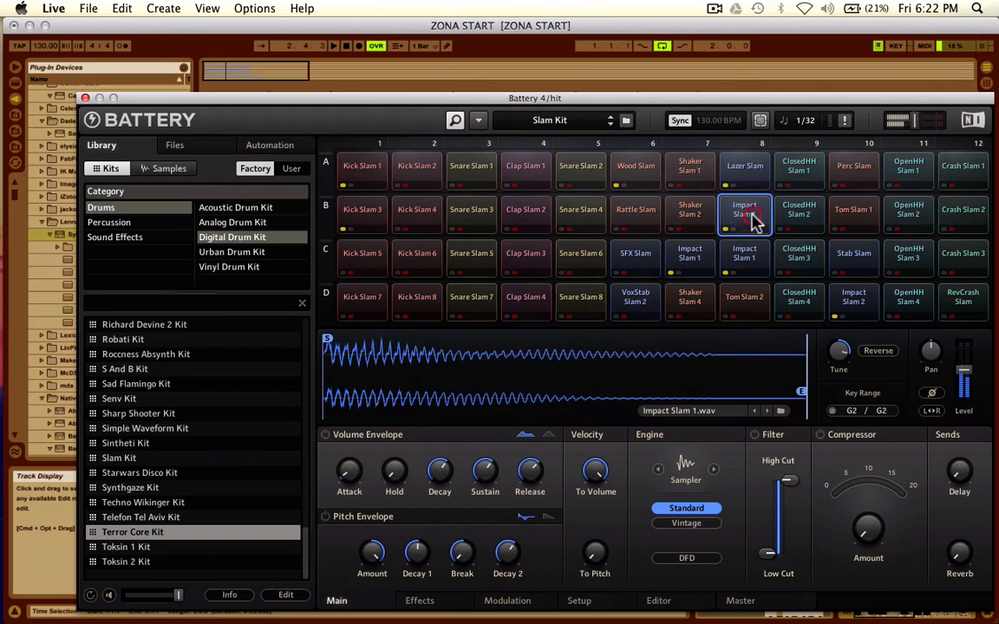
left_click(744, 251)
left_click(745, 217)
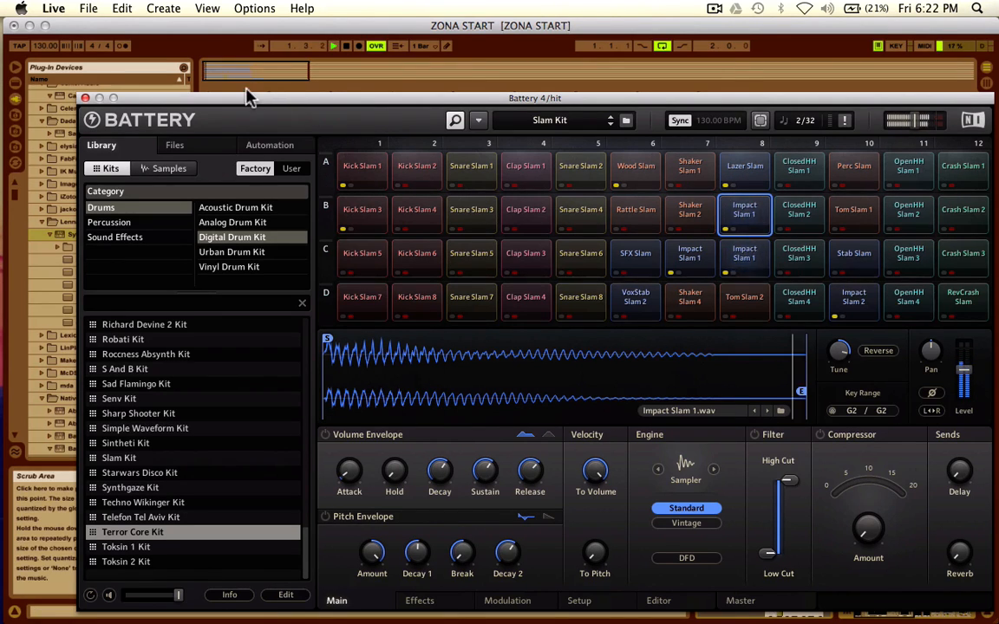
left_click(687, 252)
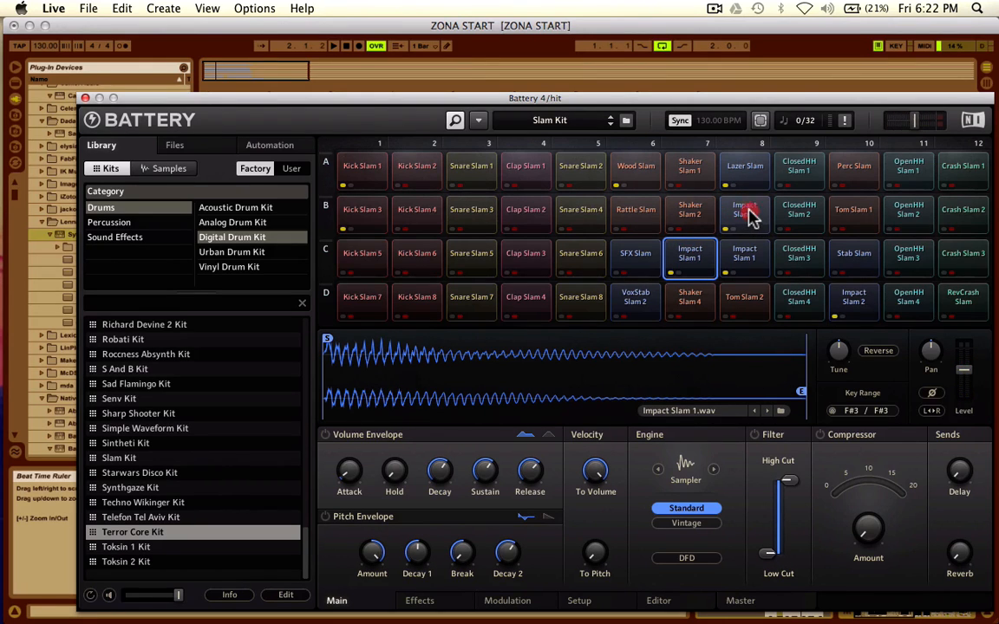
left_click(750, 249)
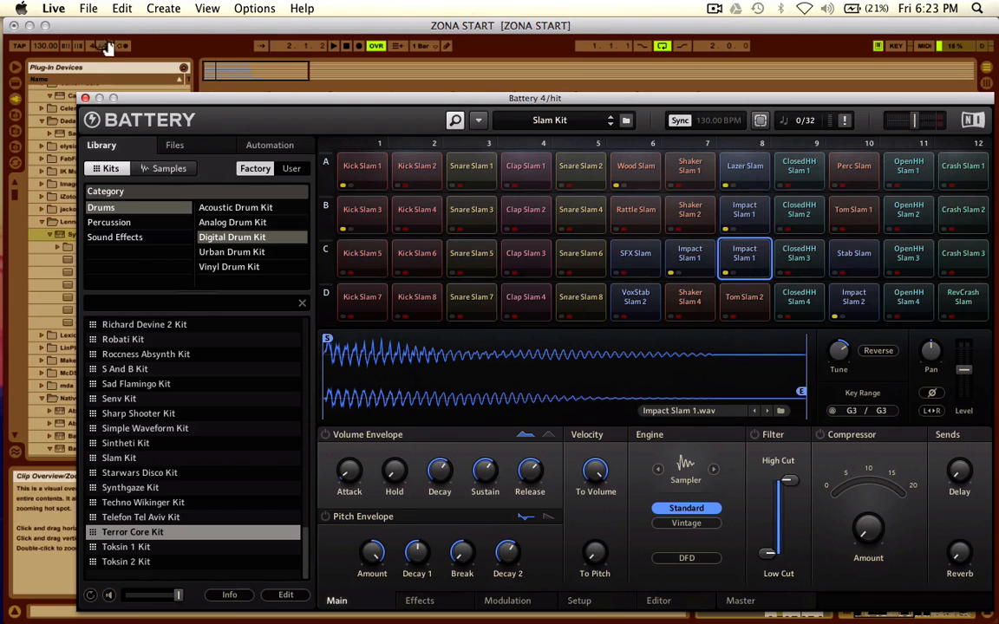
left_click(85, 98)
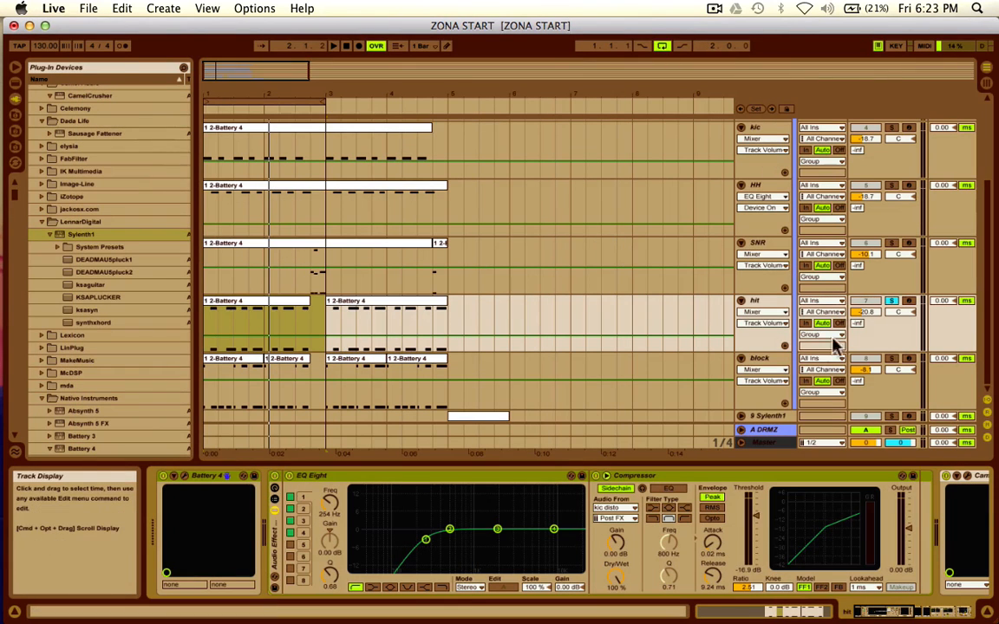
Step: Play the hit loop, check the velocity of the G2 note at 3.2.3 in its first clip, and return to the track's devices
key("space")
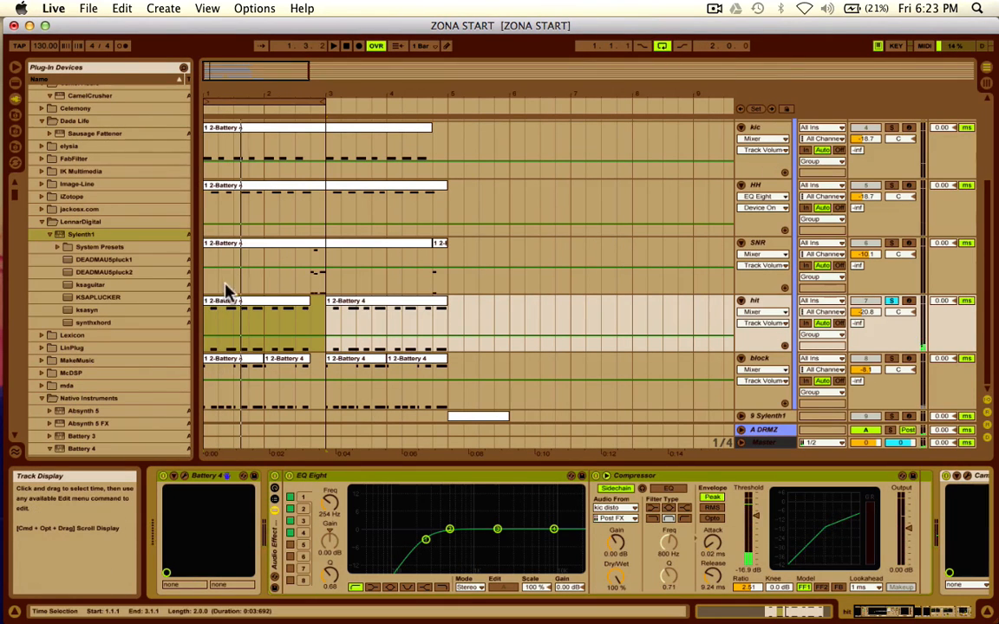
double_click(230, 321)
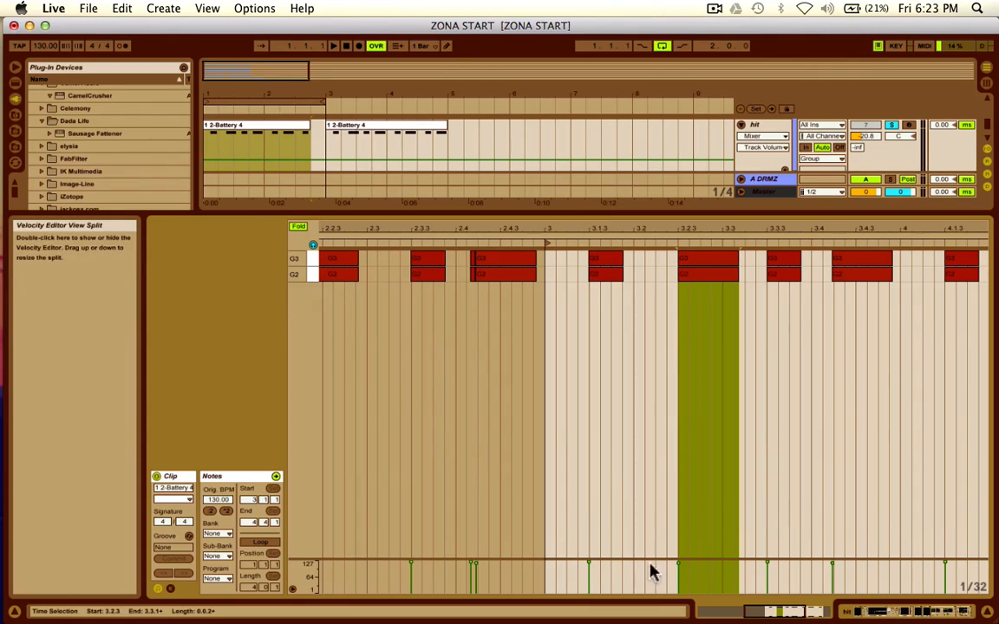
left_click(679, 568)
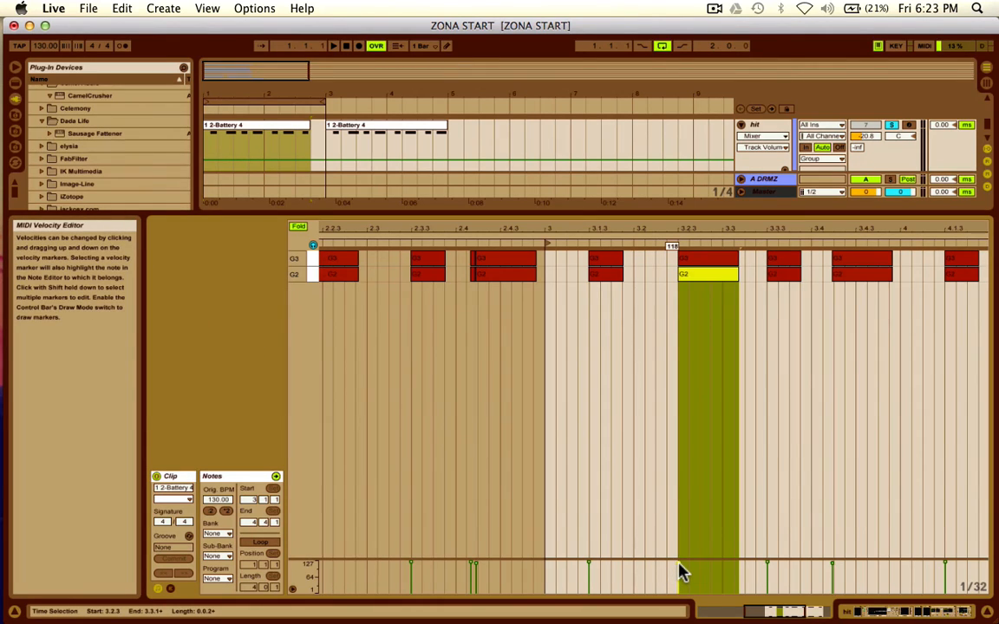
key("shift+Tab")
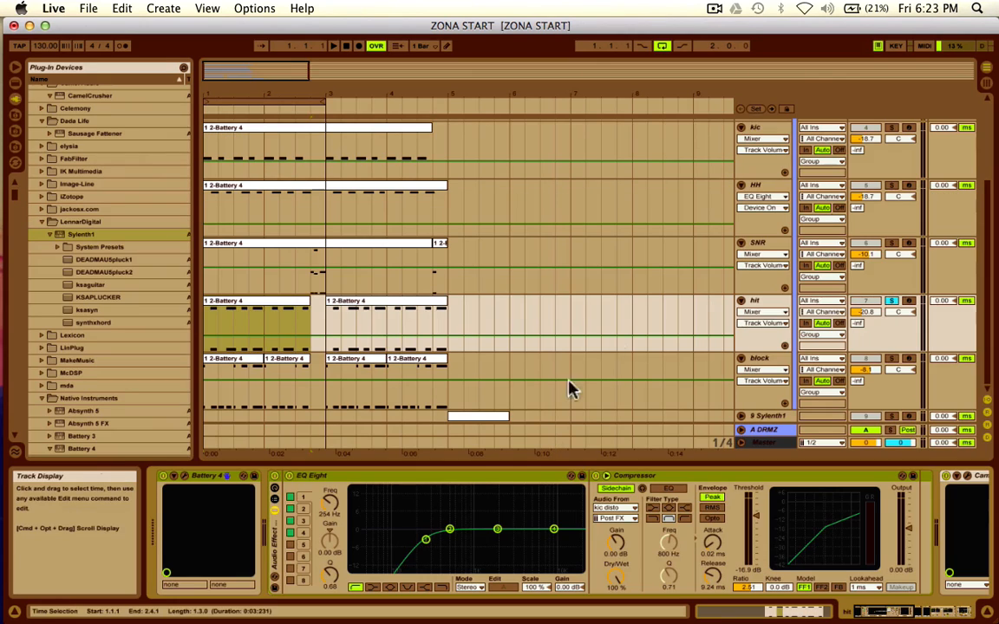
Step: Set the velocity of all G2 and G3 notes in the first hit clip to 127, and replay the loop with the devices in view
left_click(234, 301)
key("shift+Tab")
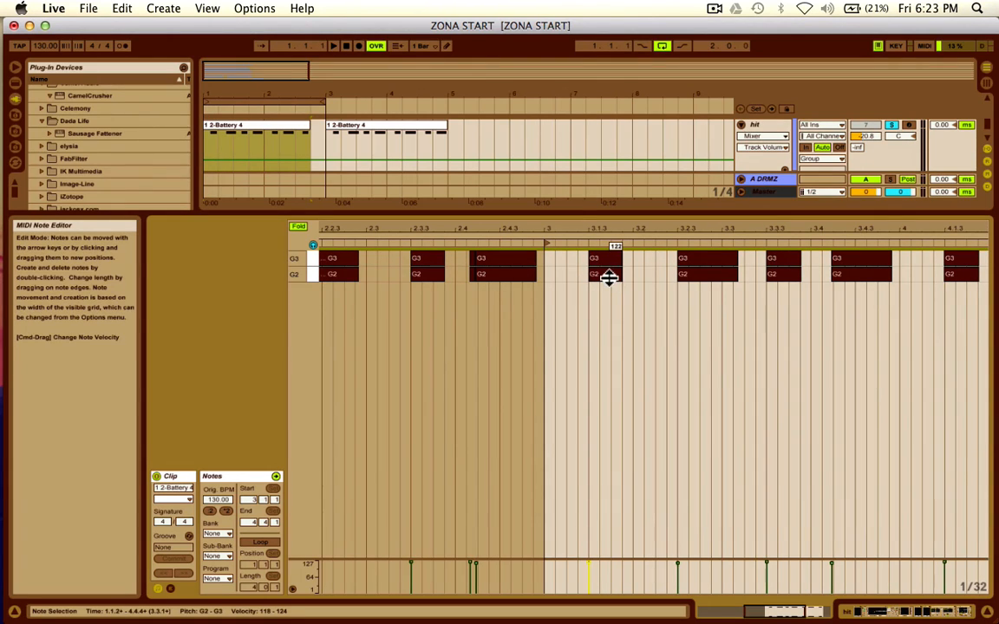
key("super+a")
key("0")
key("0")
key("0")
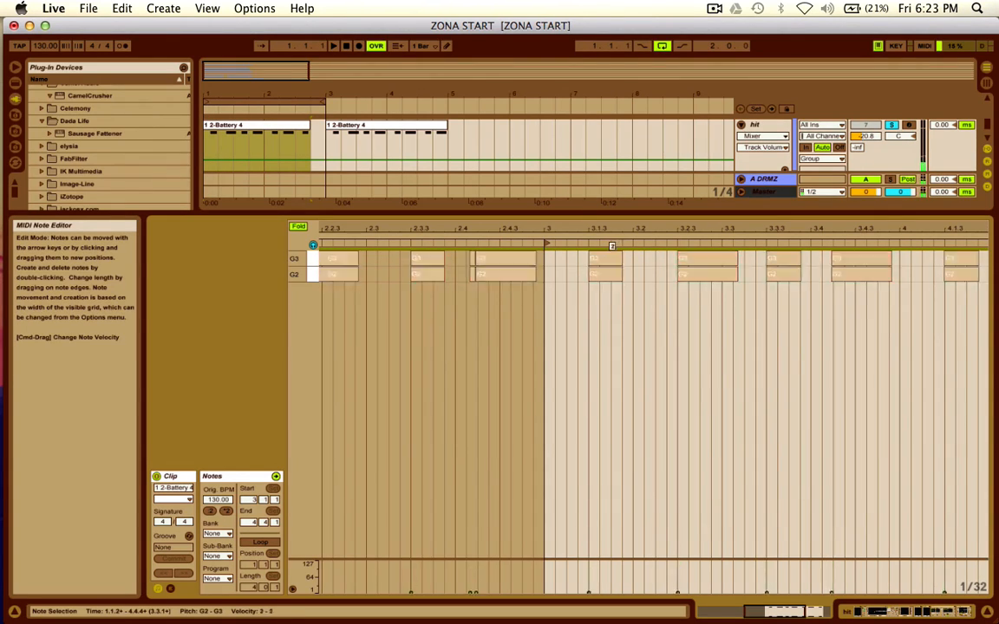
left_click_drag(609, 278, 608, 169)
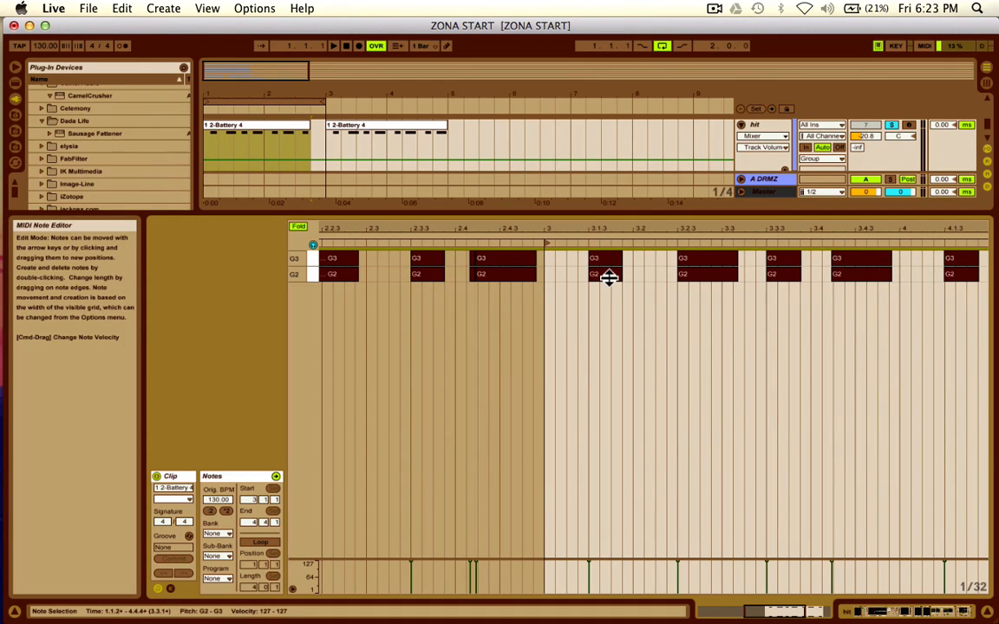
mouse_move(607, 281)
left_mouse_down()
mouse_move(607, 390)
mouse_move(607, 279)
left_mouse_up()
key("shift+Tab")
key("space")
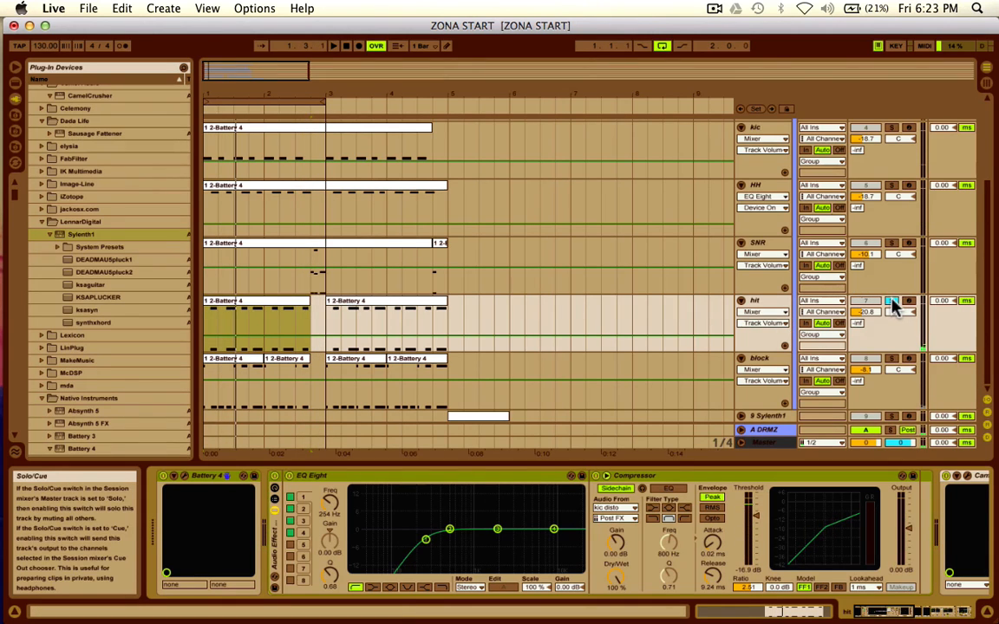
Step: Set band 1 of the hit track's EQ Eight to 244 Hz with a Q of 0.60
left_click(356, 479)
left_click(274, 534)
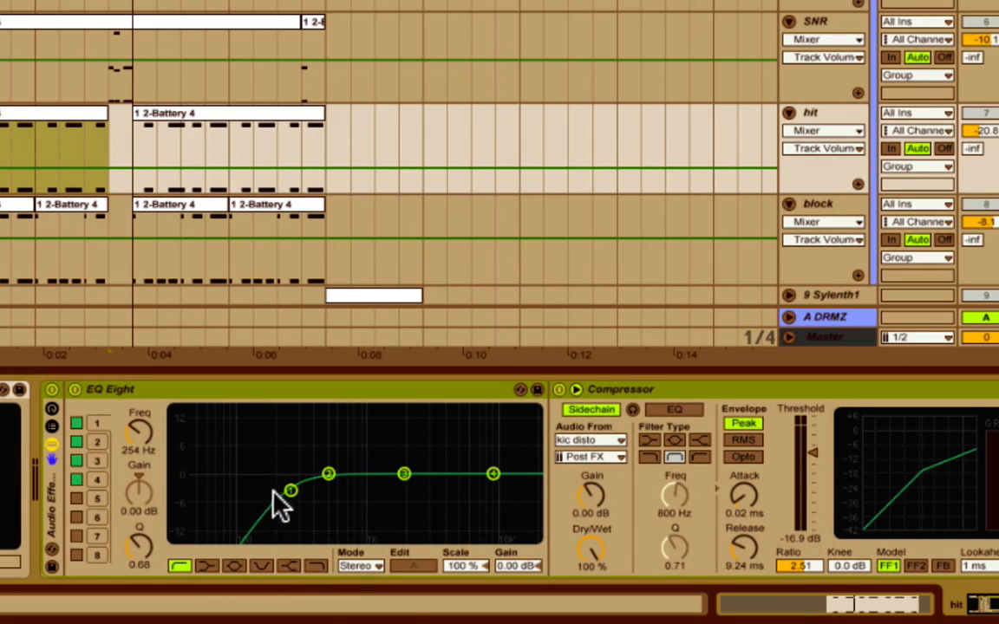
left_click_drag(291, 491, 289, 493)
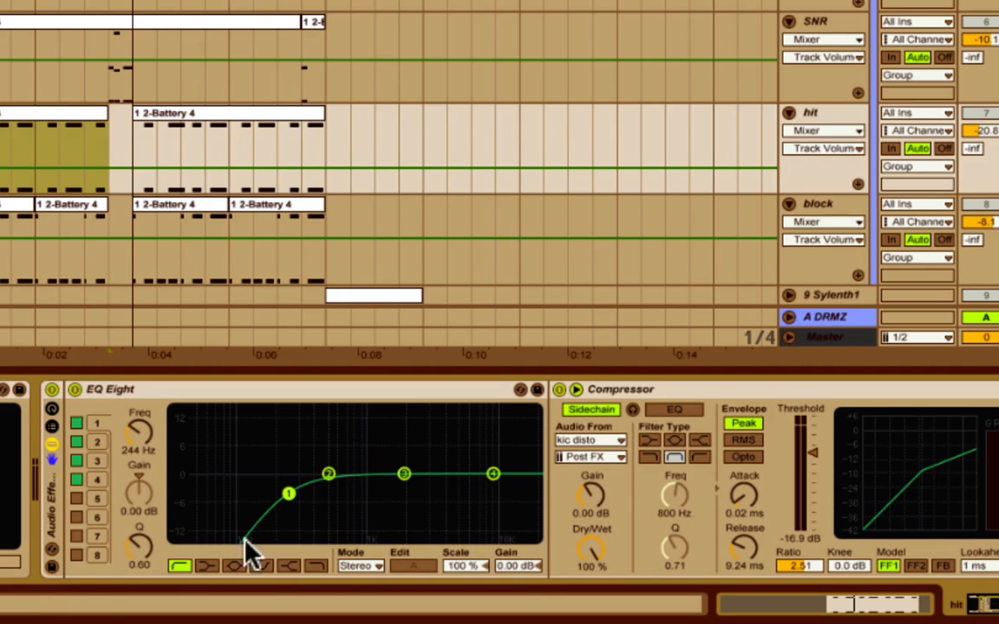
Step: Bypass WOW and CamelCrusher on the hit track to hear the loop without them, and switch CamelCrusher back on
scroll(598, 460, "right", 5)
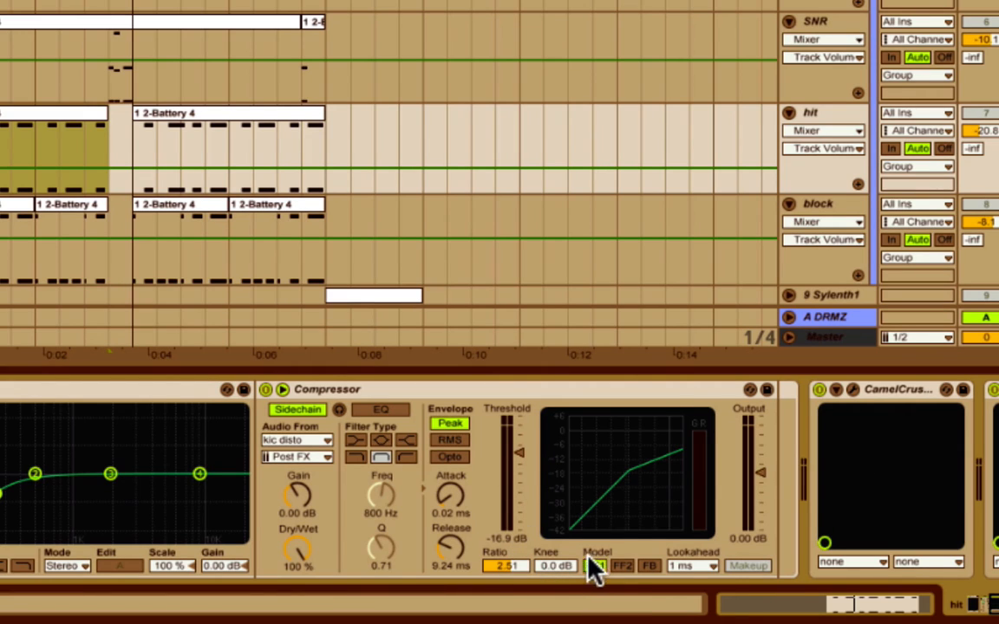
scroll(430, 445, "left", 3)
scroll(430, 446, "right", 8)
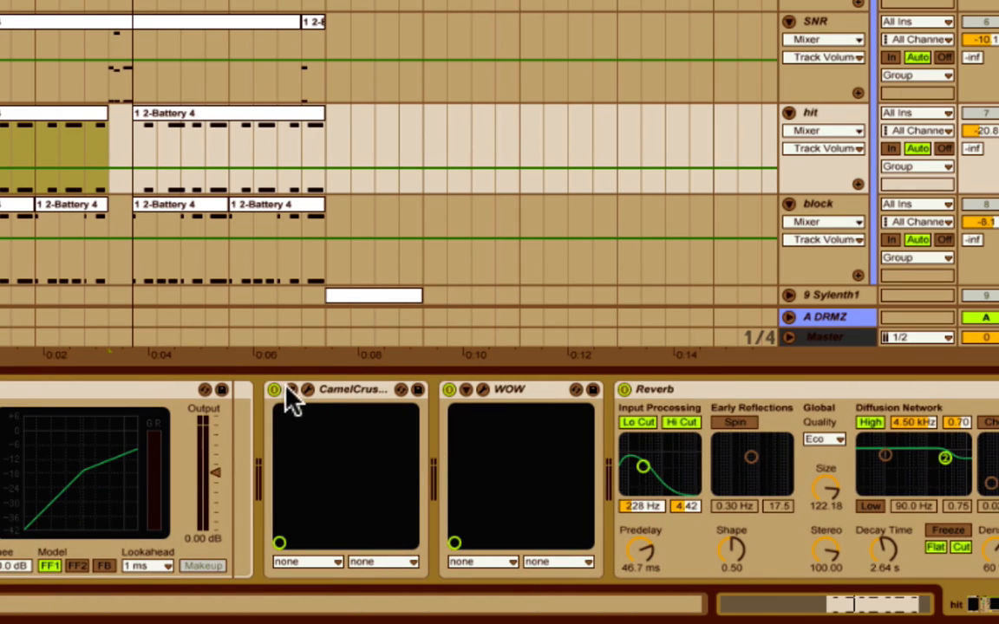
left_click(466, 388)
left_click(465, 388)
left_click(449, 389)
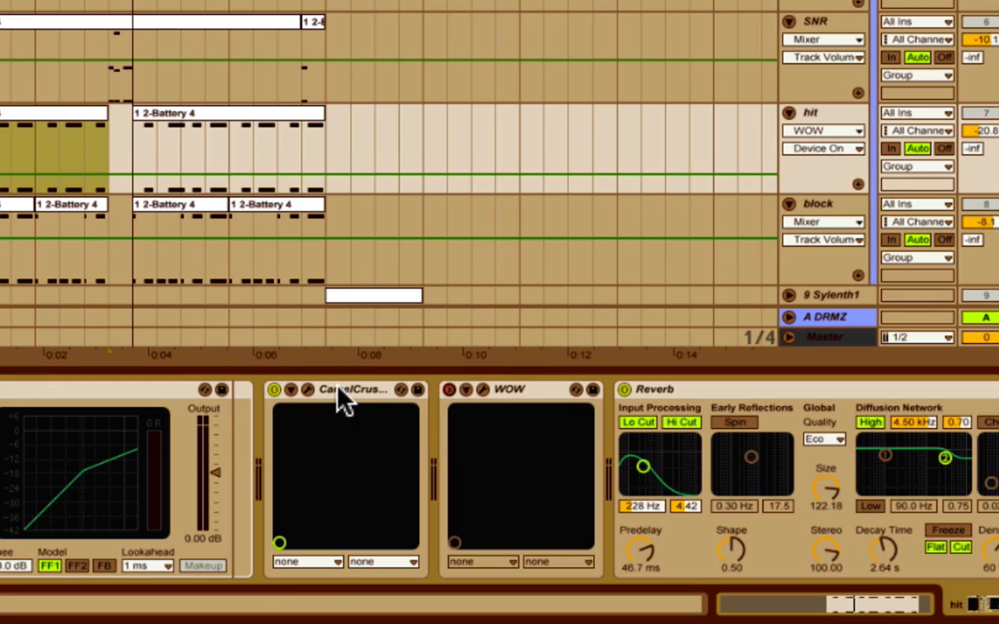
left_click(274, 390)
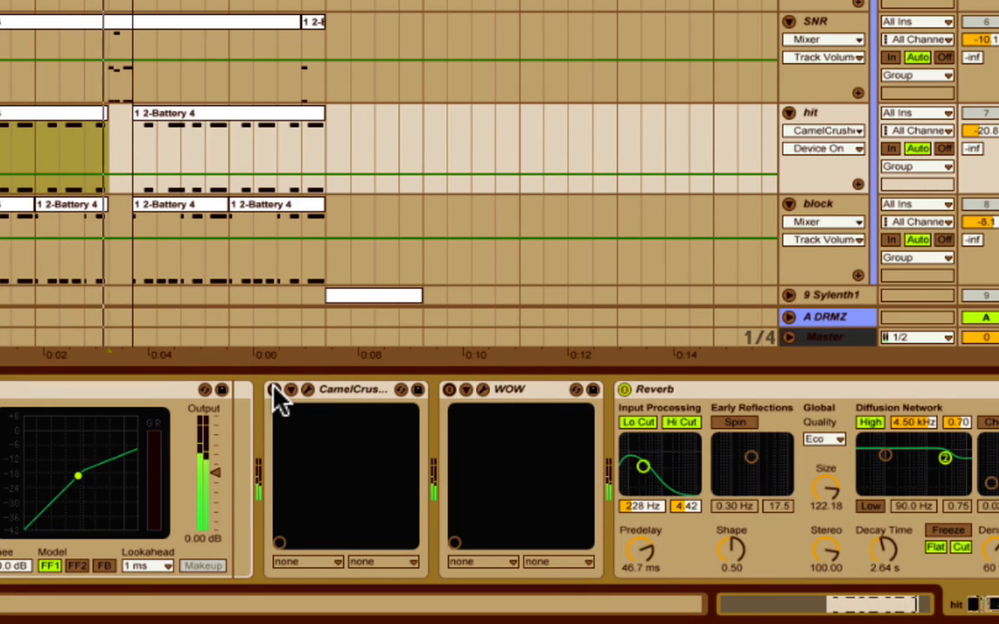
left_click(274, 390)
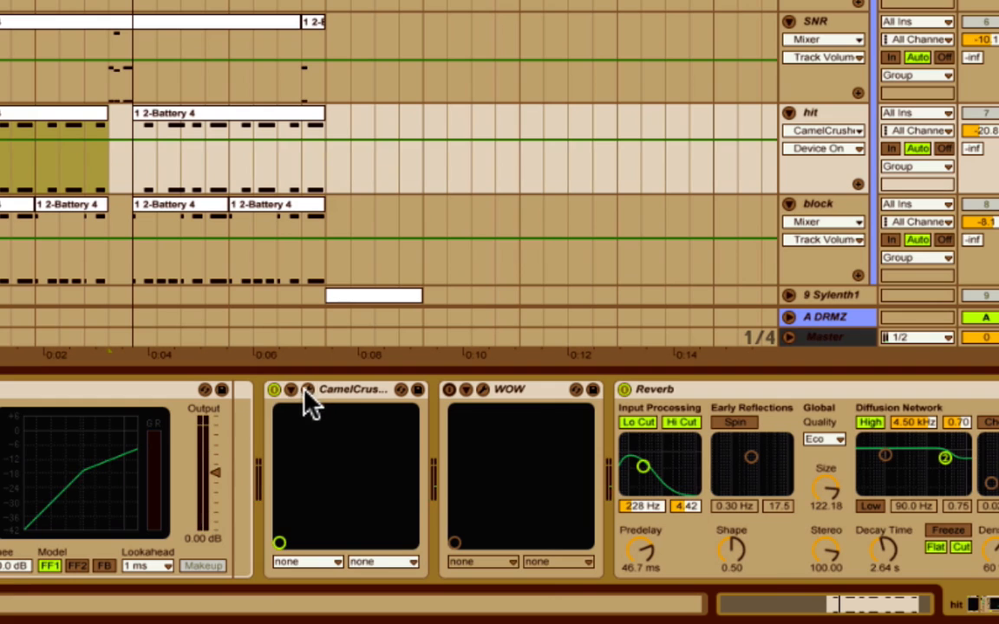
Step: Examine the Annihilate patch in the hit track's CamelCrusher, close its window, and play the loop
left_click(308, 390)
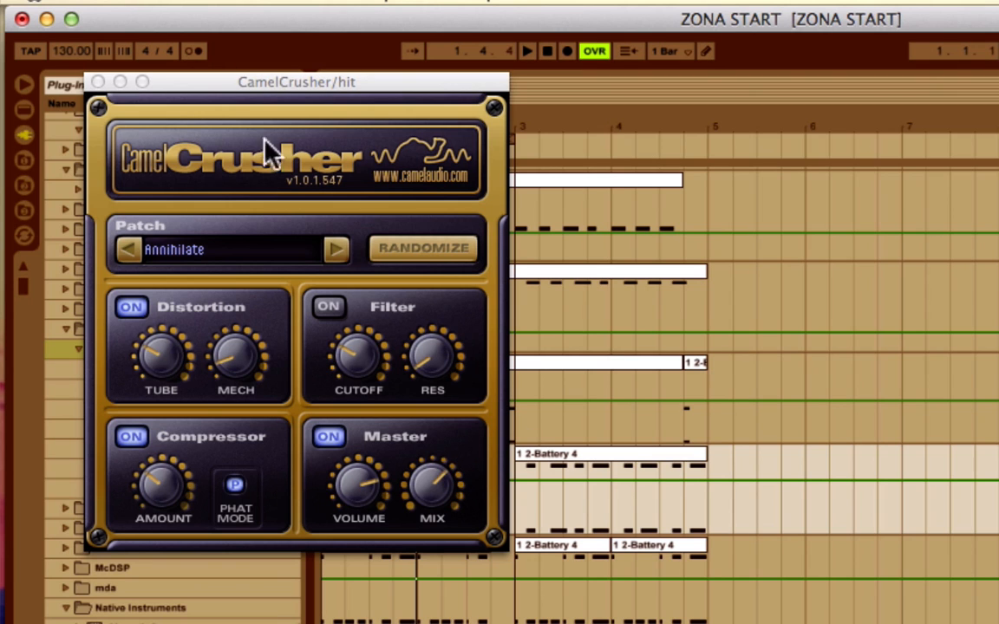
left_click(98, 82)
key("space")
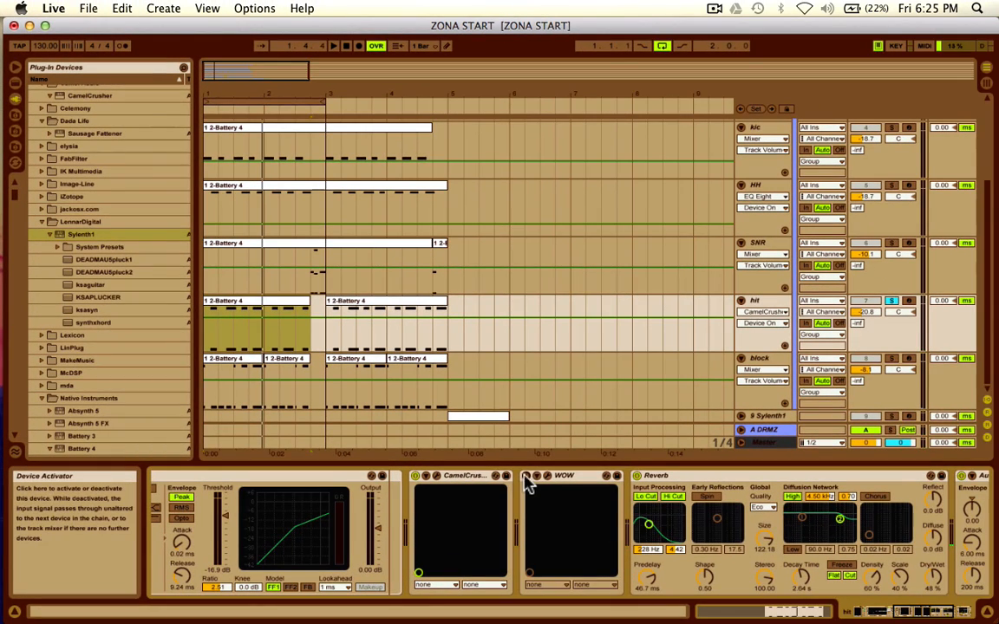
Step: Switch WOW back on for the hit track, examine its KSADEELECTRO preset settings, and close its window
left_click(536, 476)
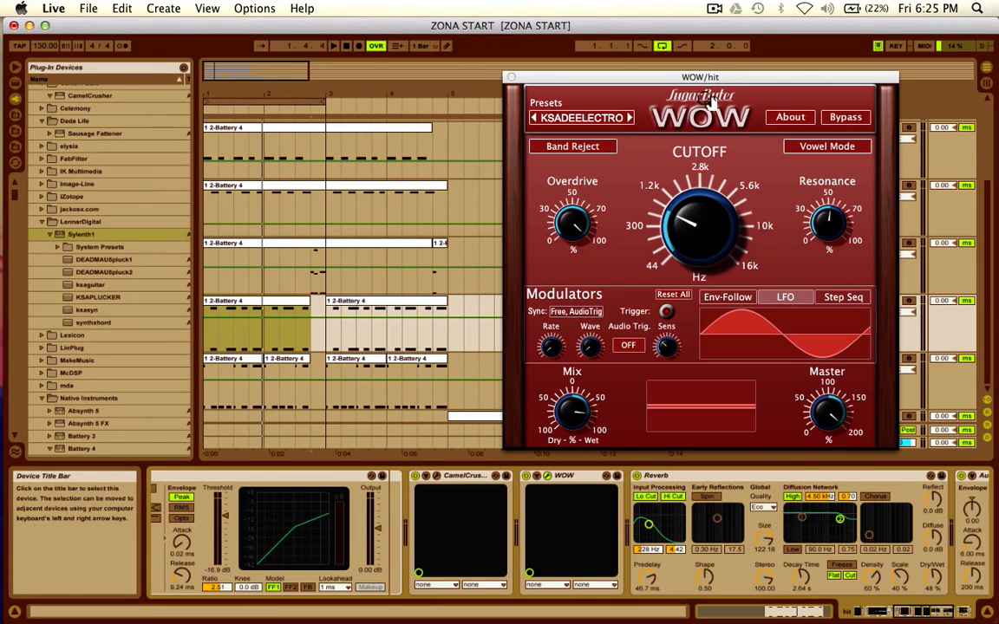
left_click_drag(699, 77, 380, 58)
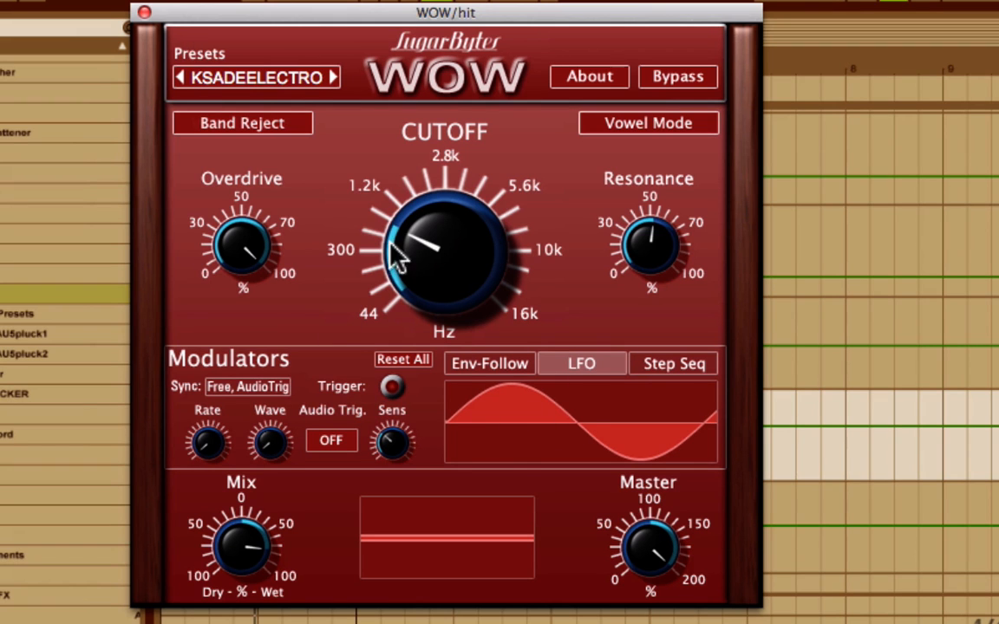
left_click(144, 12)
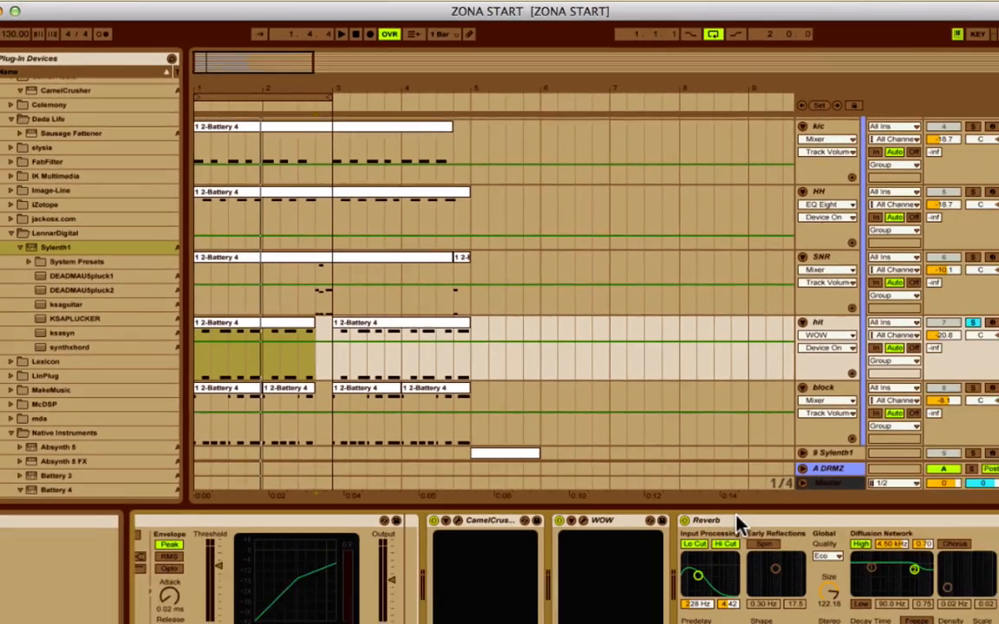
Step: Select the hit track's Reverb and try its Spin and Chorus switches, leaving both off
left_click(736, 520)
scroll(737, 519, "right", 5)
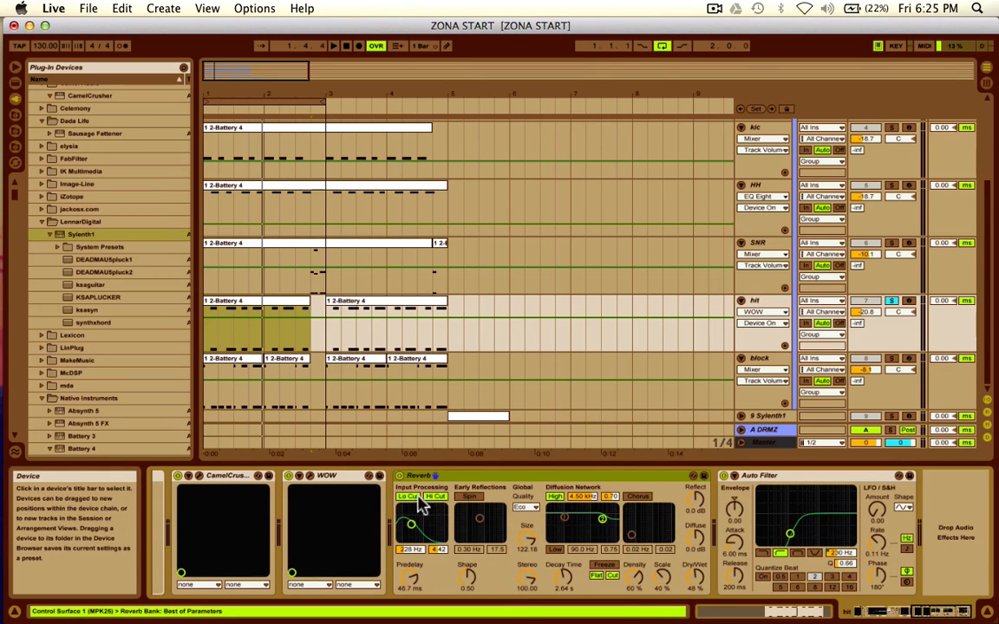
left_click(469, 496)
left_click(469, 496)
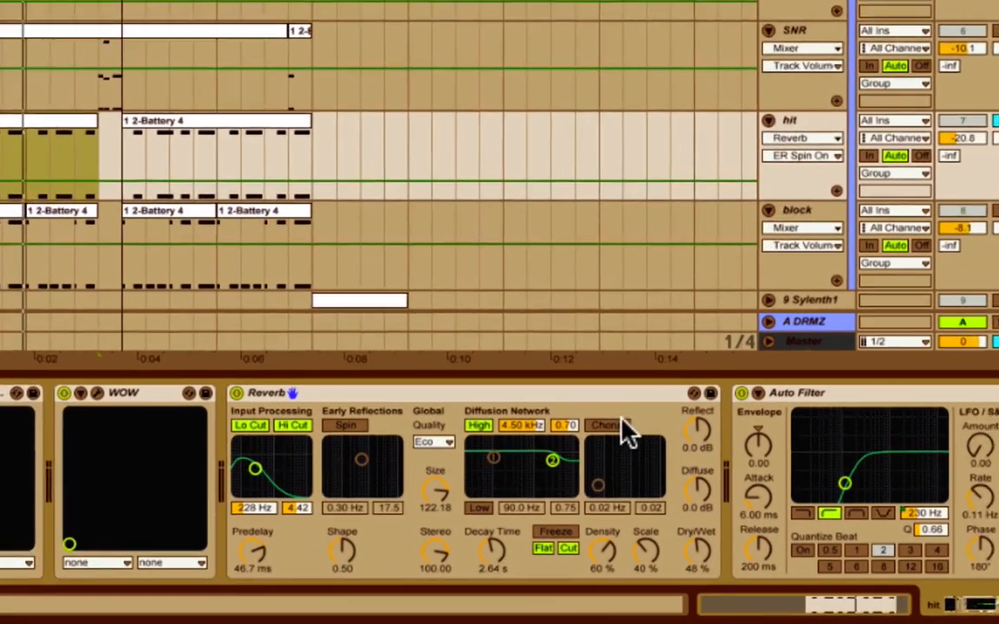
left_click(646, 496)
left_click(646, 496)
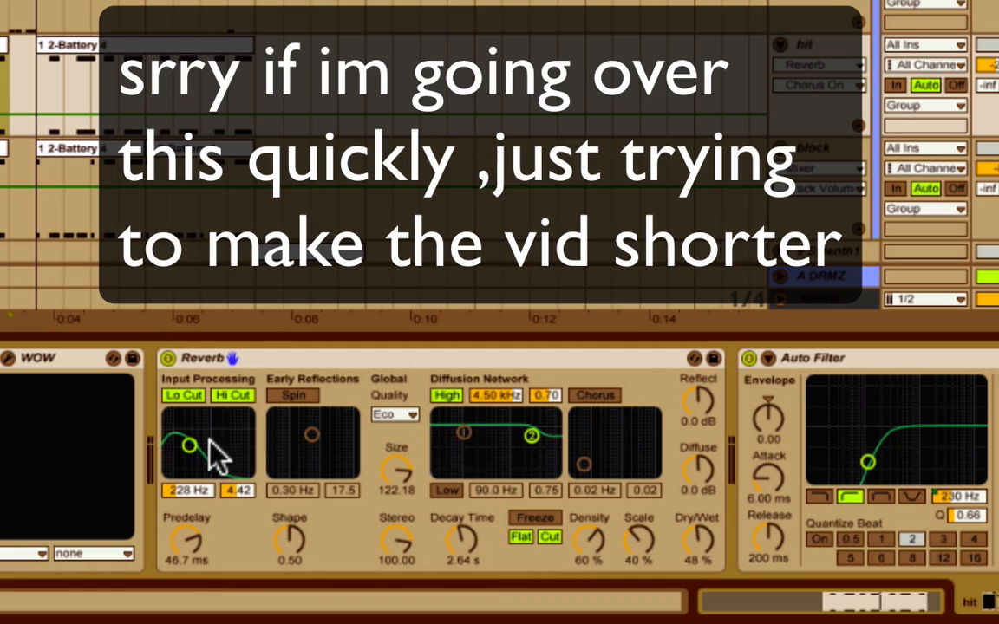
Step: Compare the hit track's Reverb with its input Hi Cut filter off and on during playback, leaving Hi Cut on
left_click(231, 397)
left_click(232, 399)
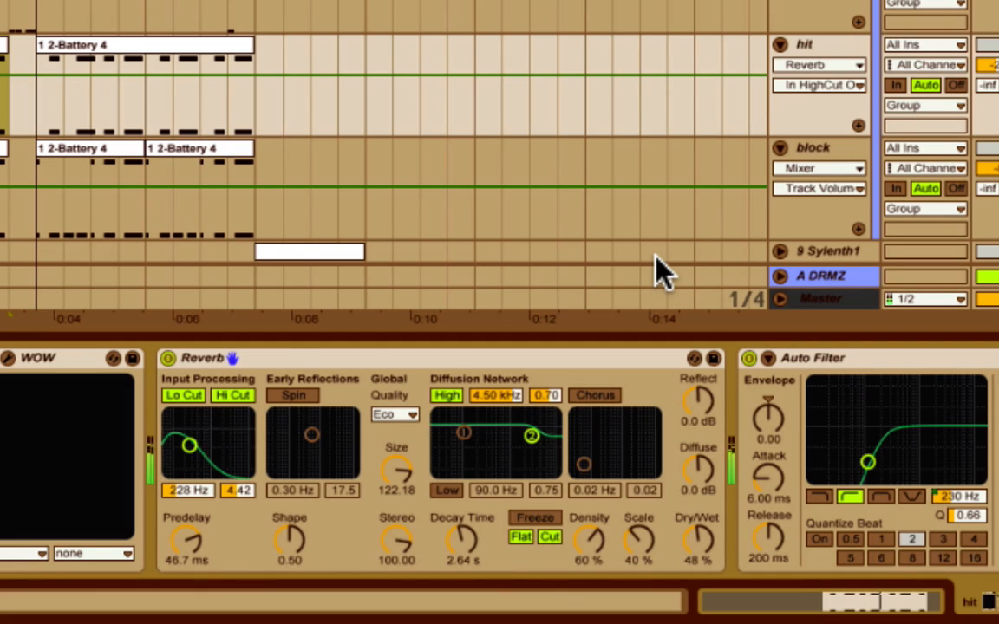
left_click(244, 397)
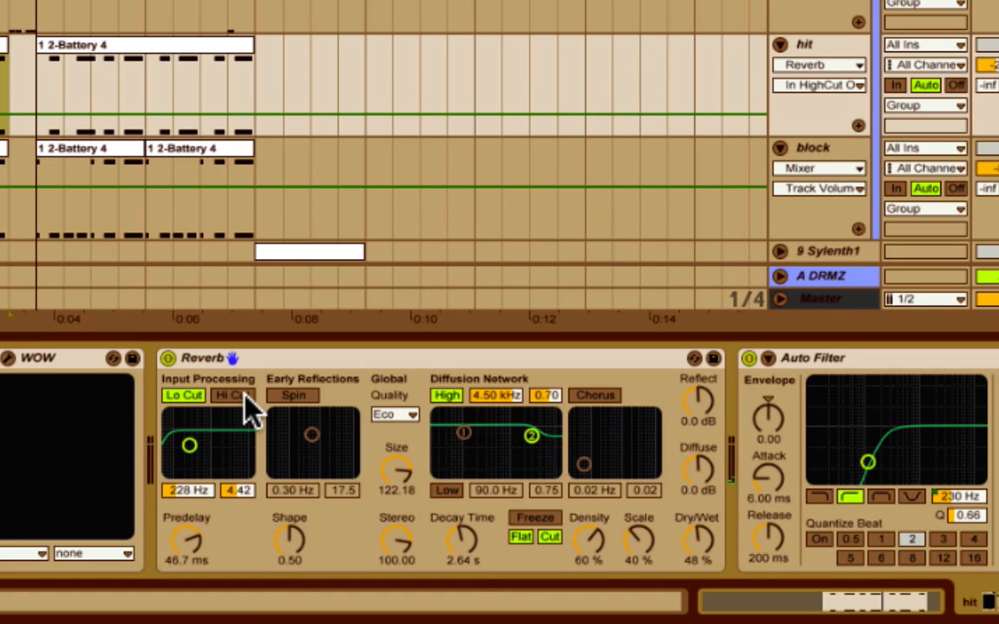
left_click(245, 397)
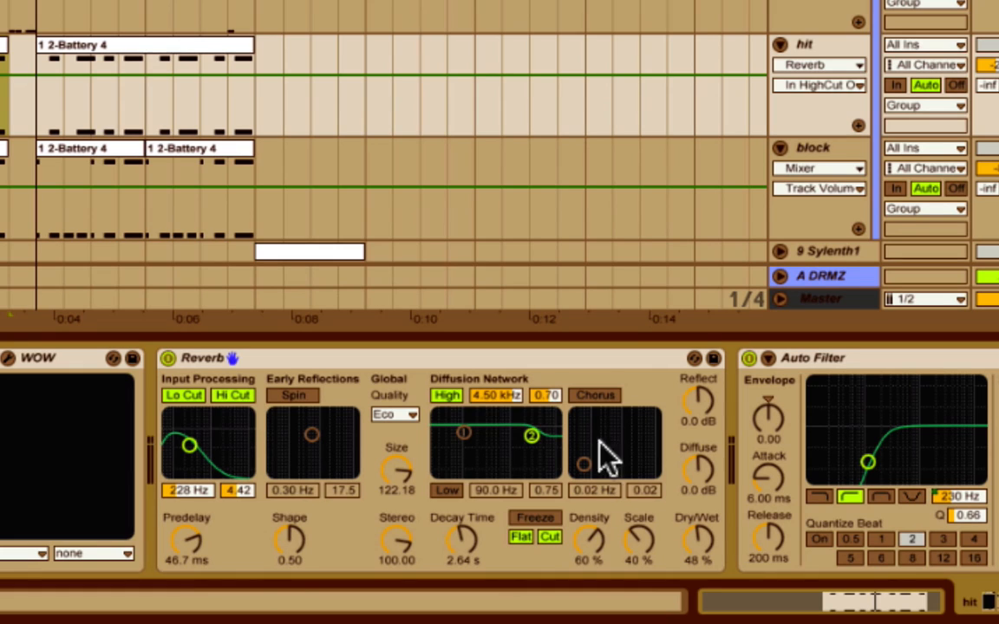
left_click(808, 358)
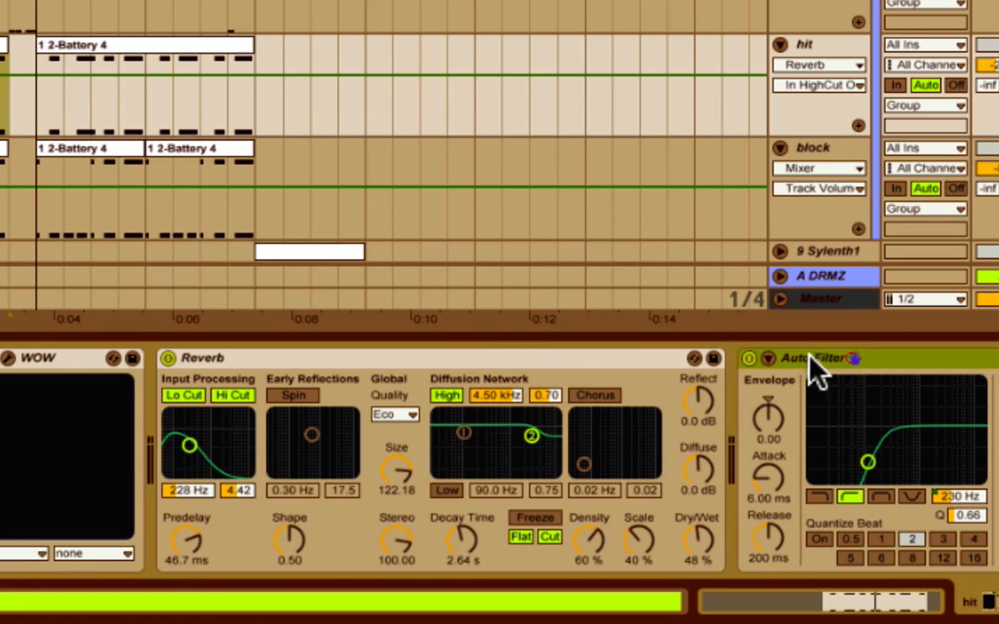
left_click(236, 397)
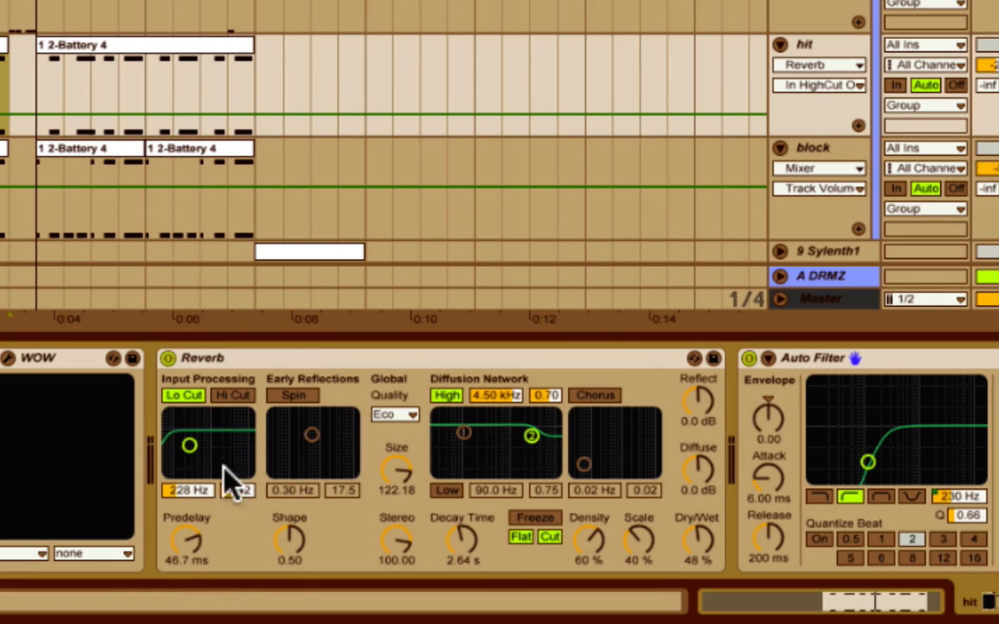
left_click(234, 395)
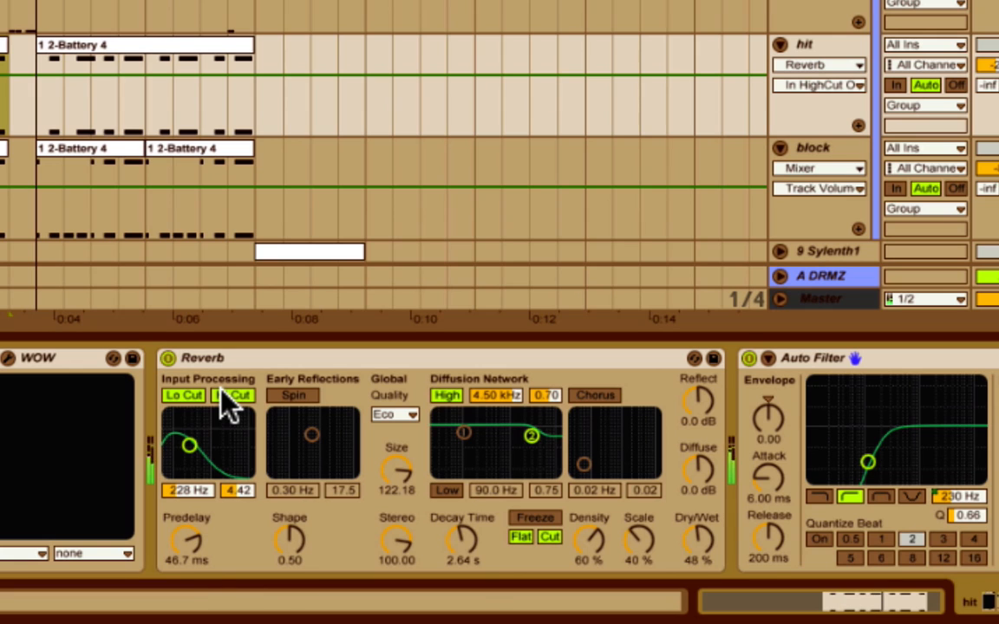
Step: Display the hit track's Auto Filter Frequency automation, loop the section around its spike, and play it
left_click(910, 355)
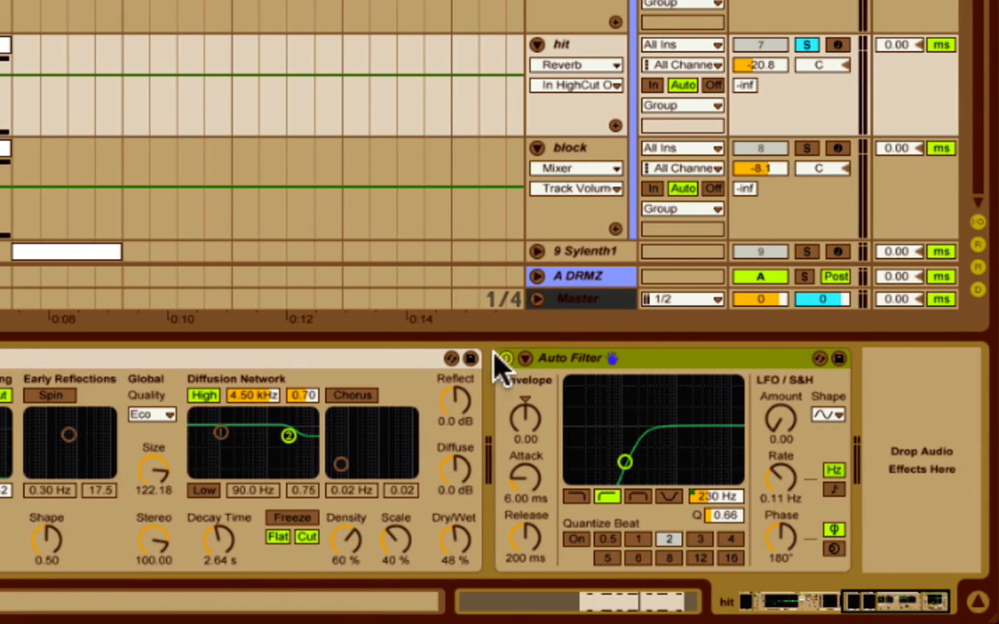
left_click(572, 65)
left_click(573, 240)
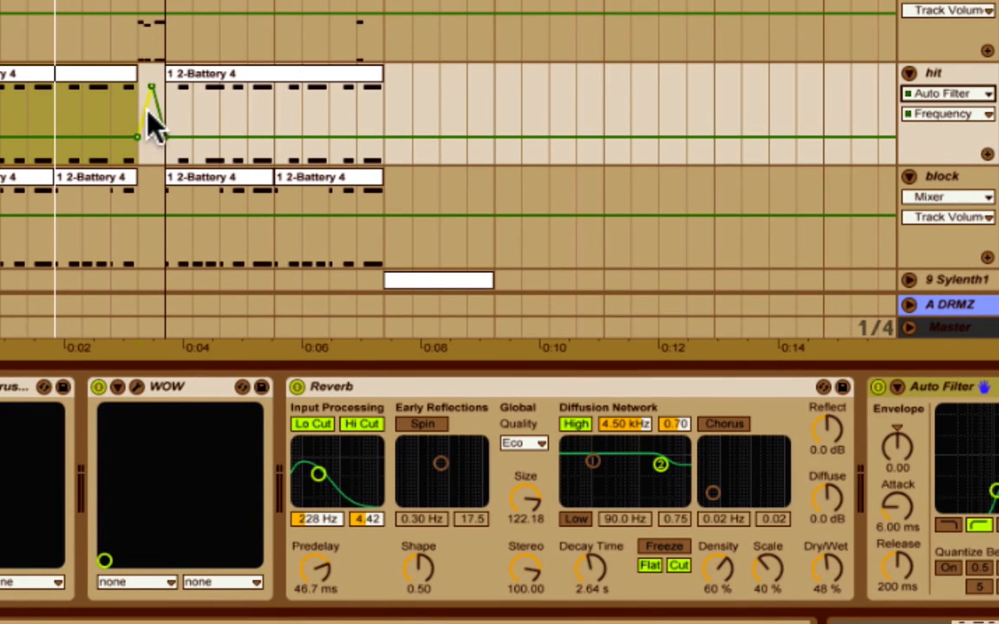
left_click_drag(142, 95, 180, 97)
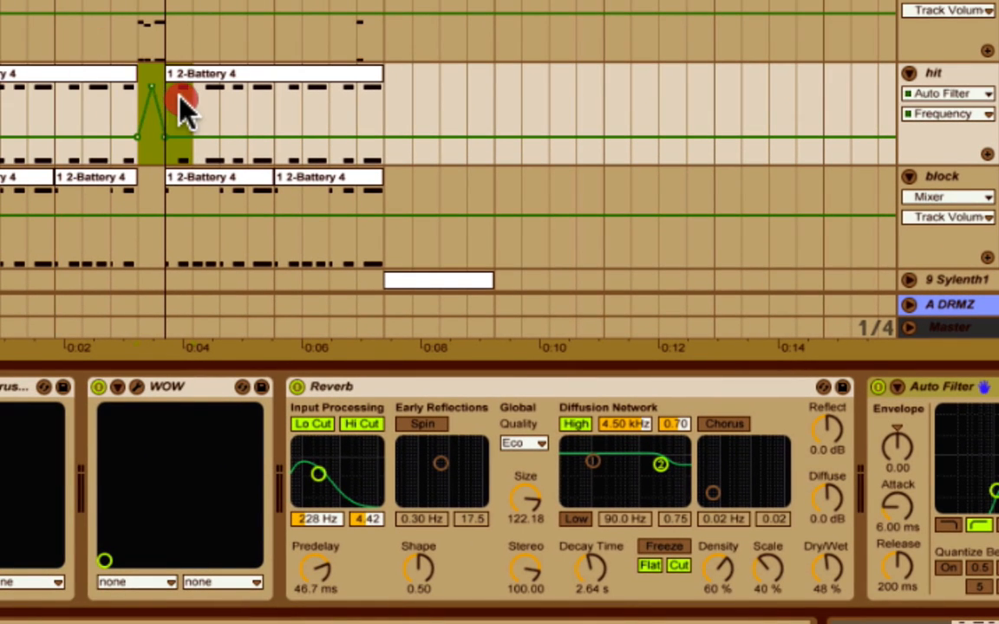
key("super+l")
key("space")
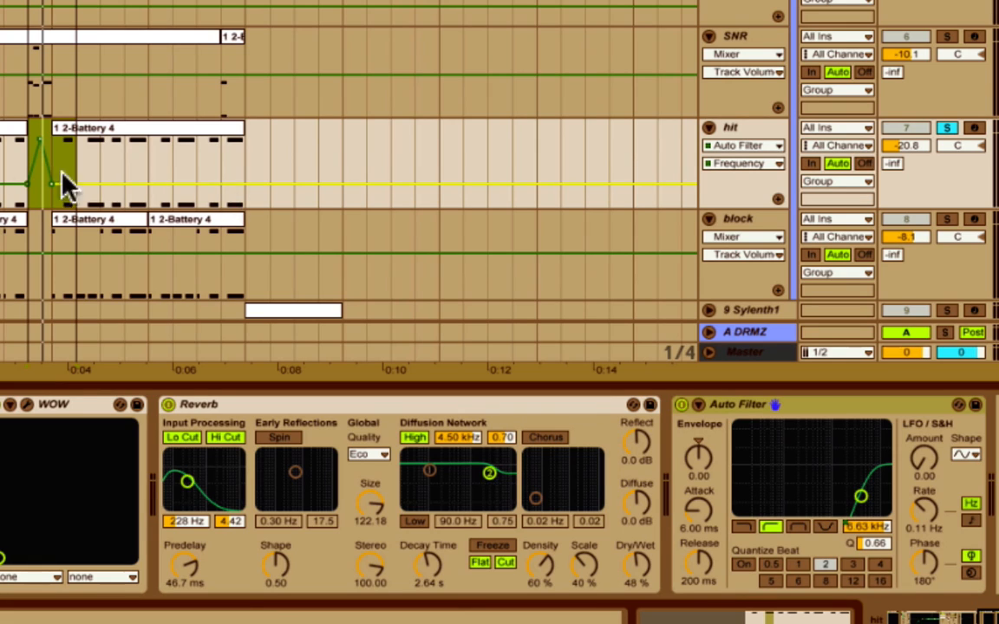
Step: Set the loop from 2.2.1 to 3.1.1 so it ends with the Frequency automation spike, and play it
left_click(28, 90)
left_click_drag(29, 90, 51, 91)
left_click_drag(1, 157, 57, 164)
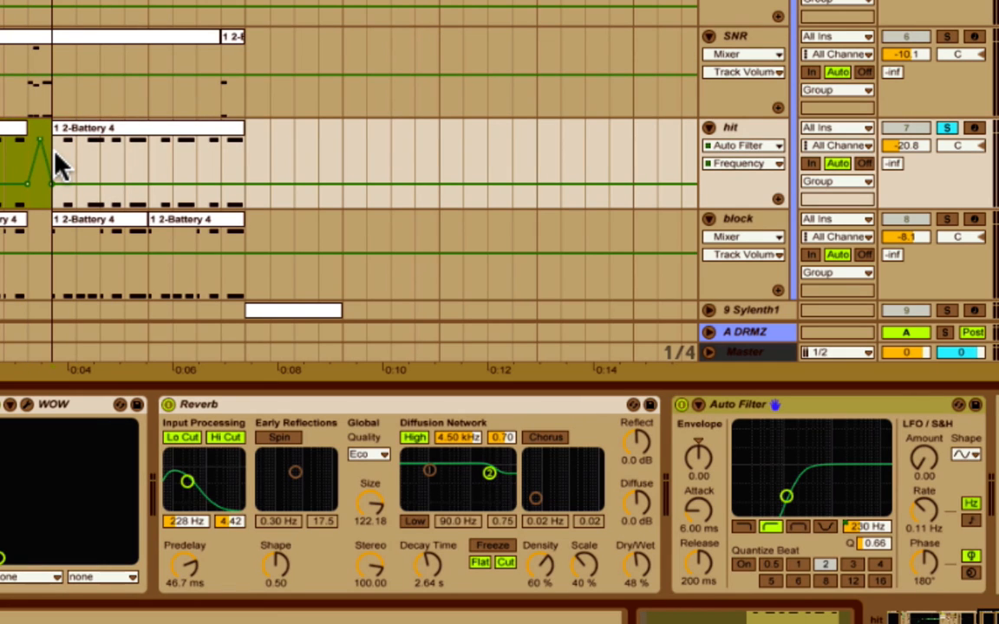
key("space")
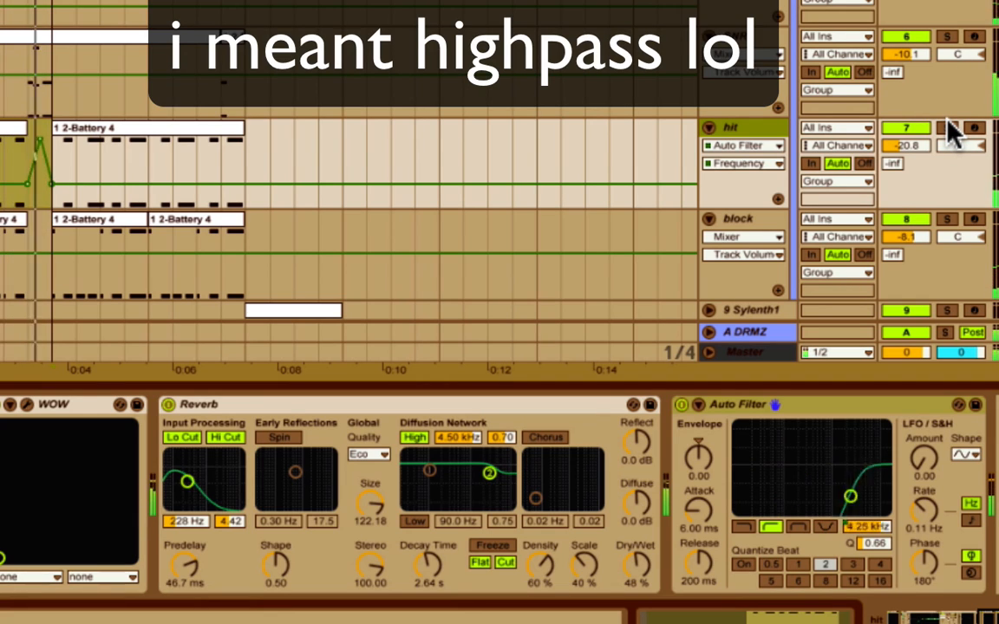
Step: Solo the block track and open its Battery 4 instrument window
left_click(747, 221)
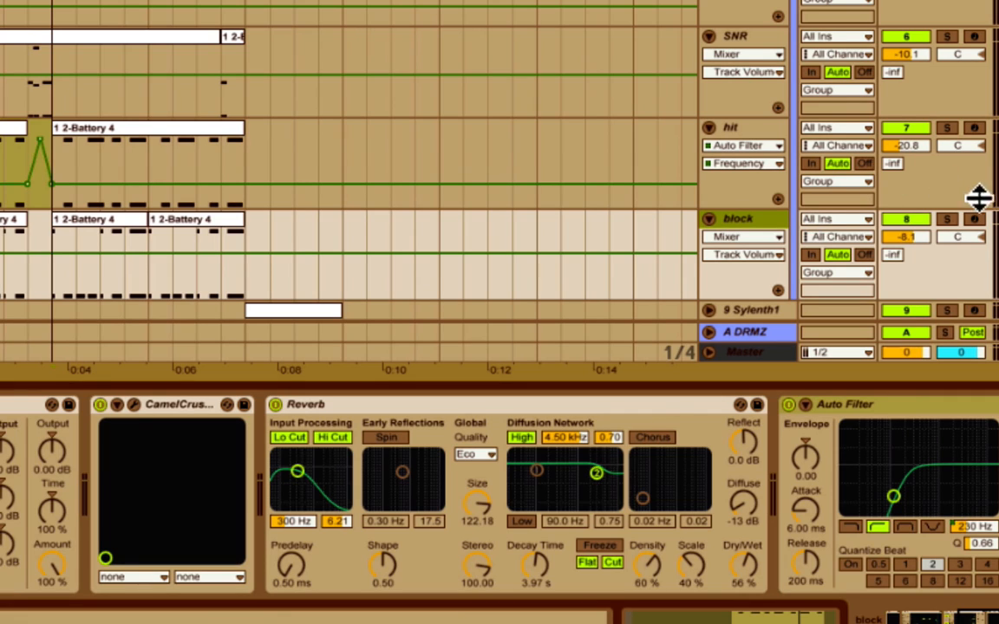
left_click(946, 221)
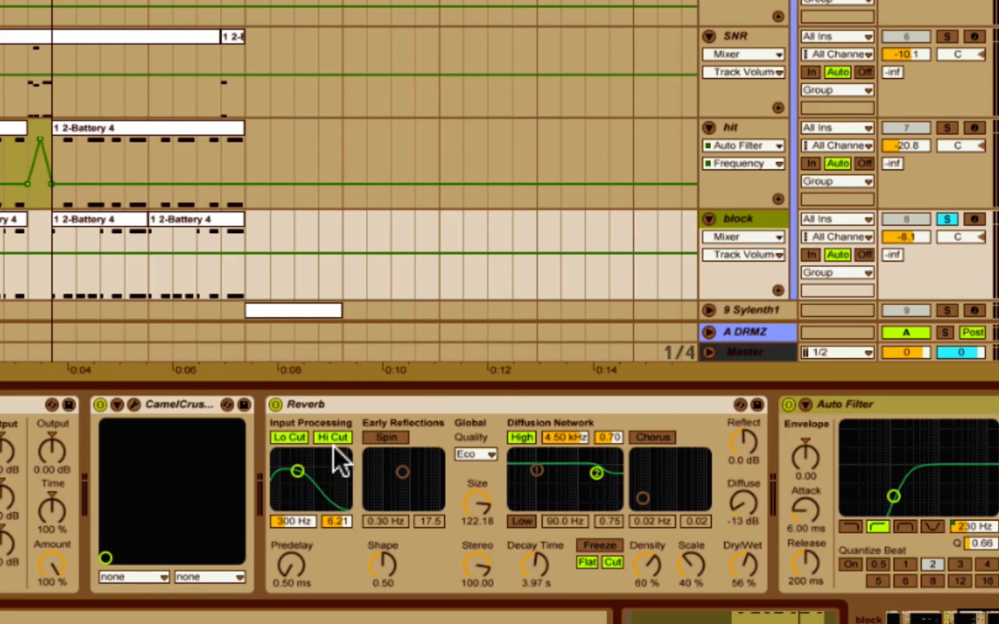
scroll(334, 445, "up", 5)
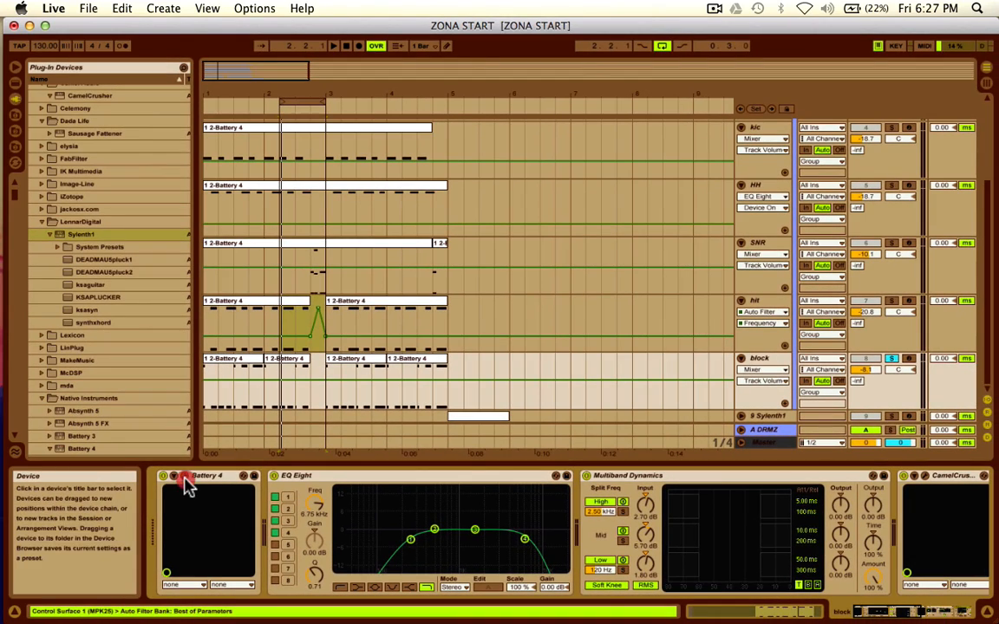
left_click(184, 482)
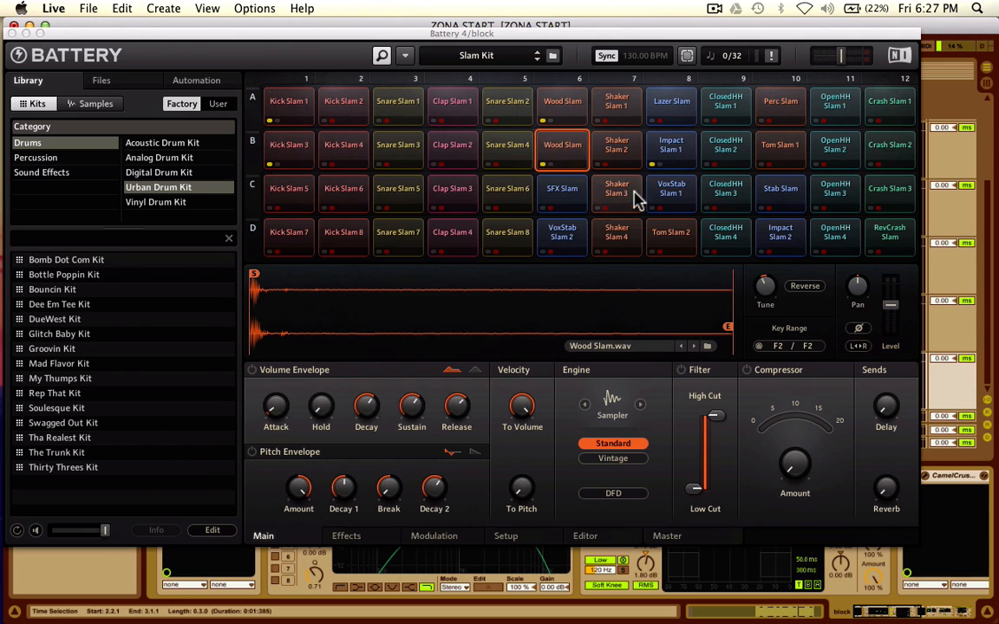
Step: Audition the two Wood Slam cells in the block track's Slam Kit and compare their Tune settings
left_click(579, 161)
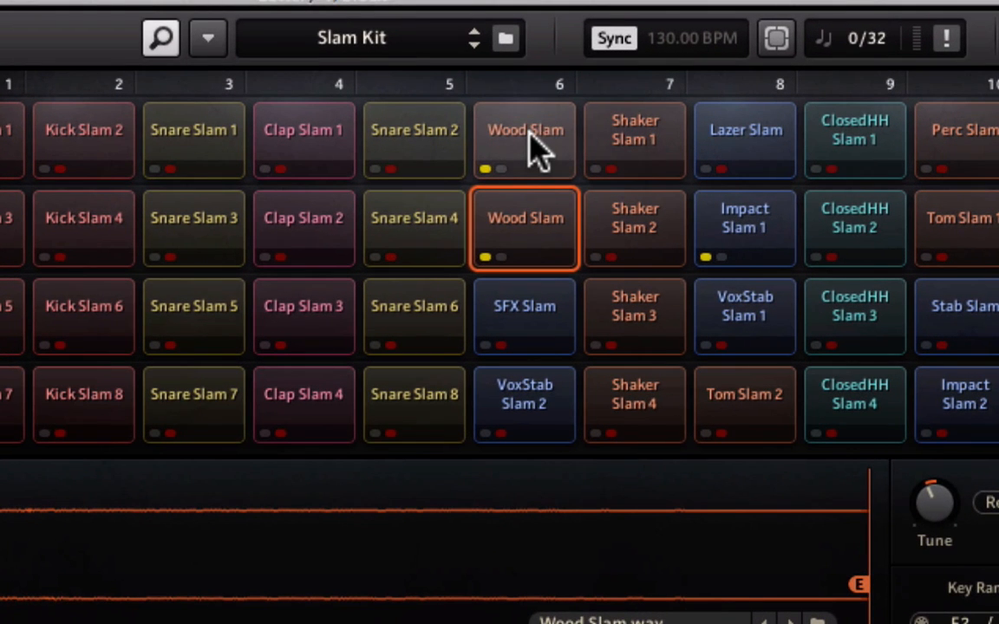
left_click(564, 100)
left_click(529, 218)
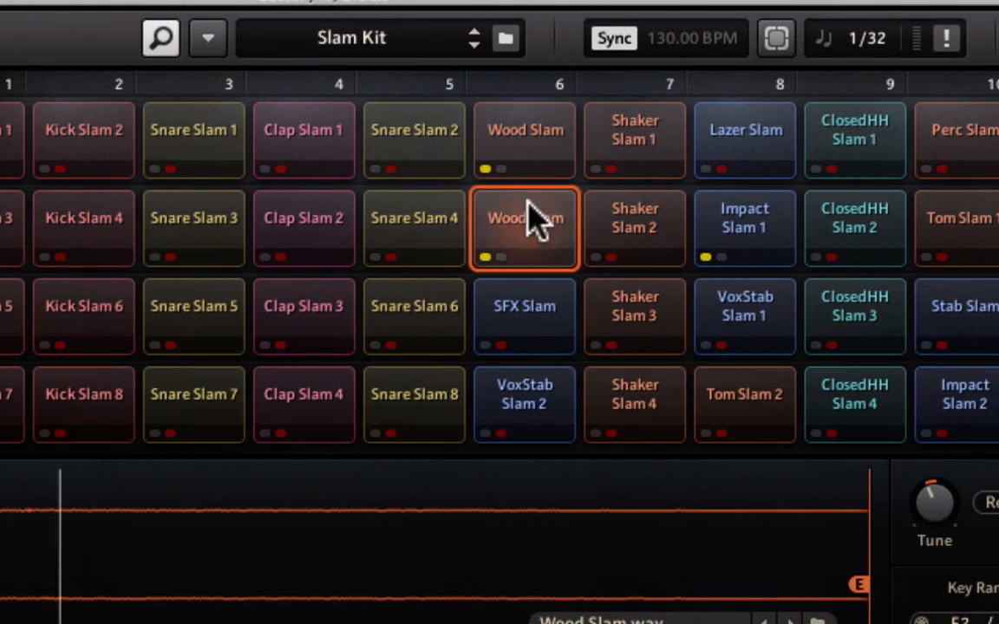
left_click(530, 163)
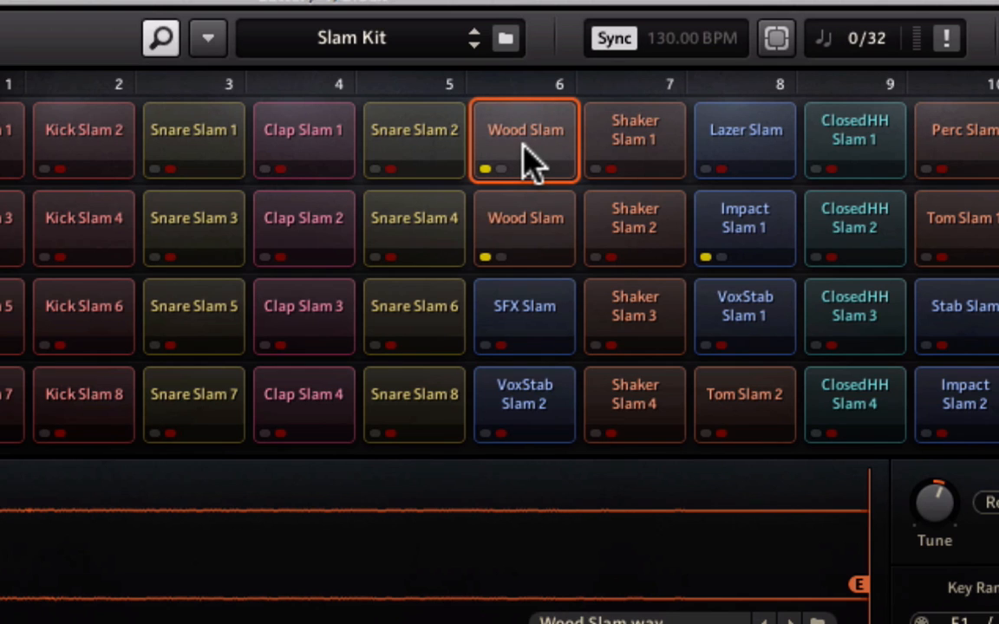
left_click(527, 156)
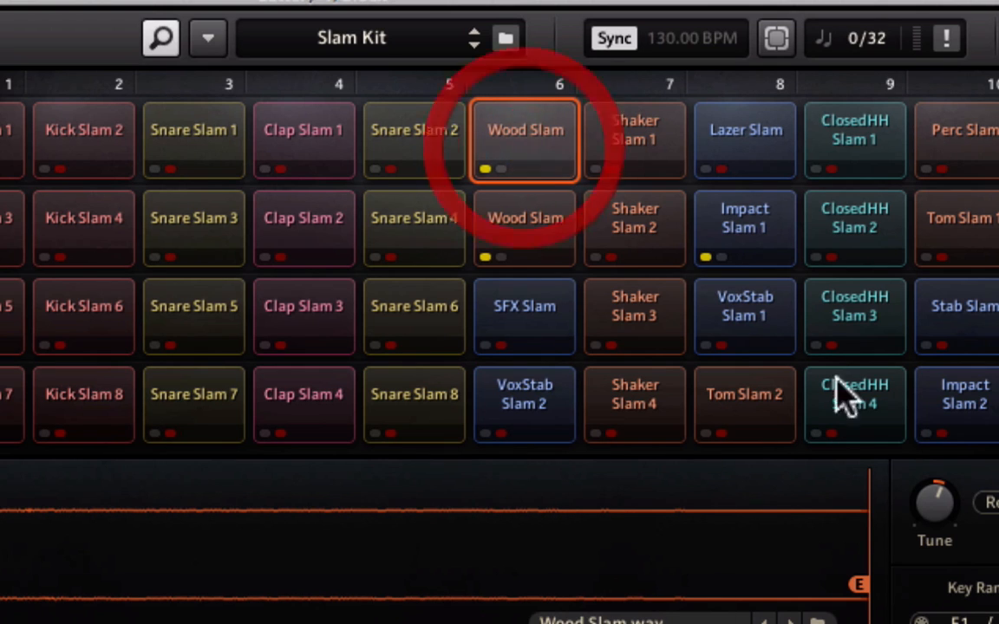
mouse_move(934, 499)
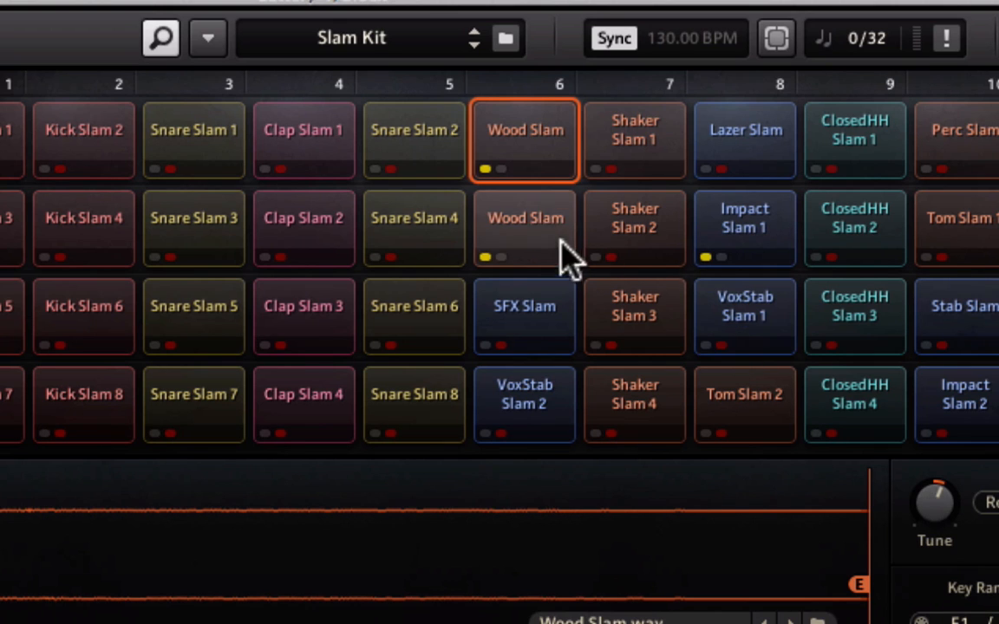
left_click(537, 221)
mouse_move(931, 535)
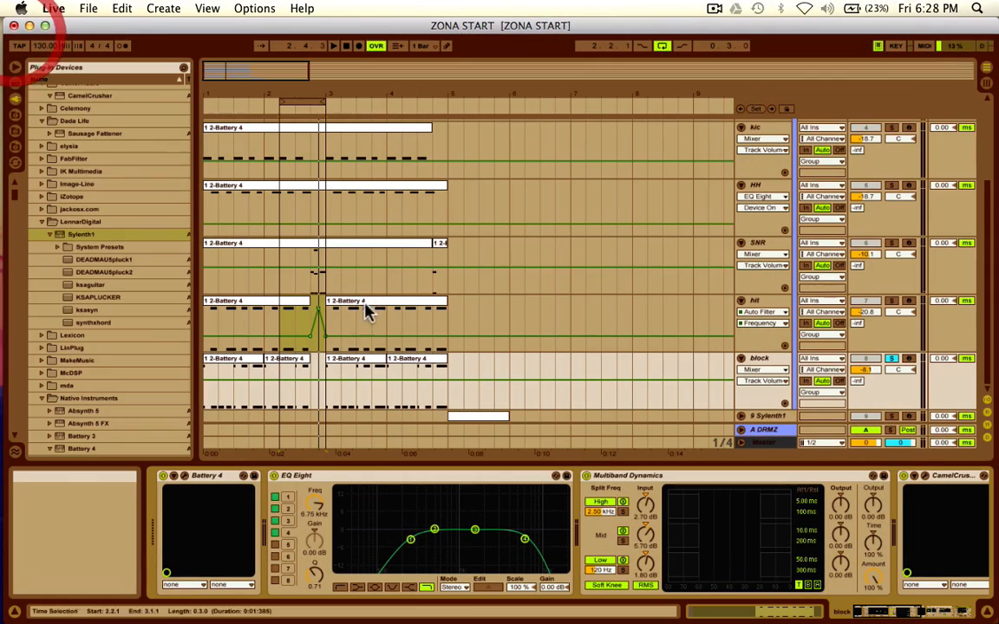
Step: Open the block track's second clip, examine its F1 and F2 note pattern, and play it
double_click(290, 364)
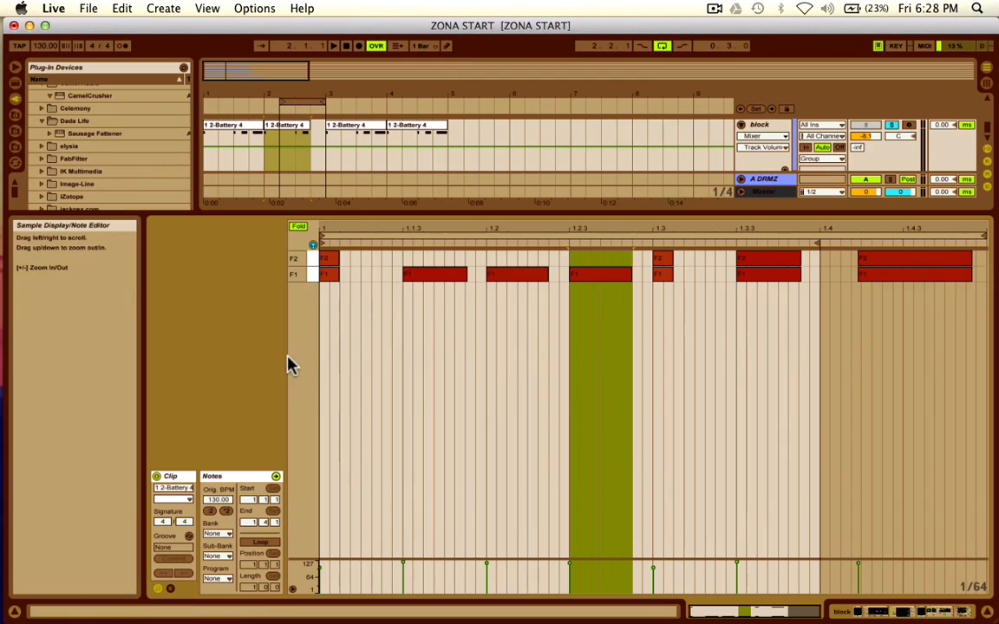
left_click(458, 276)
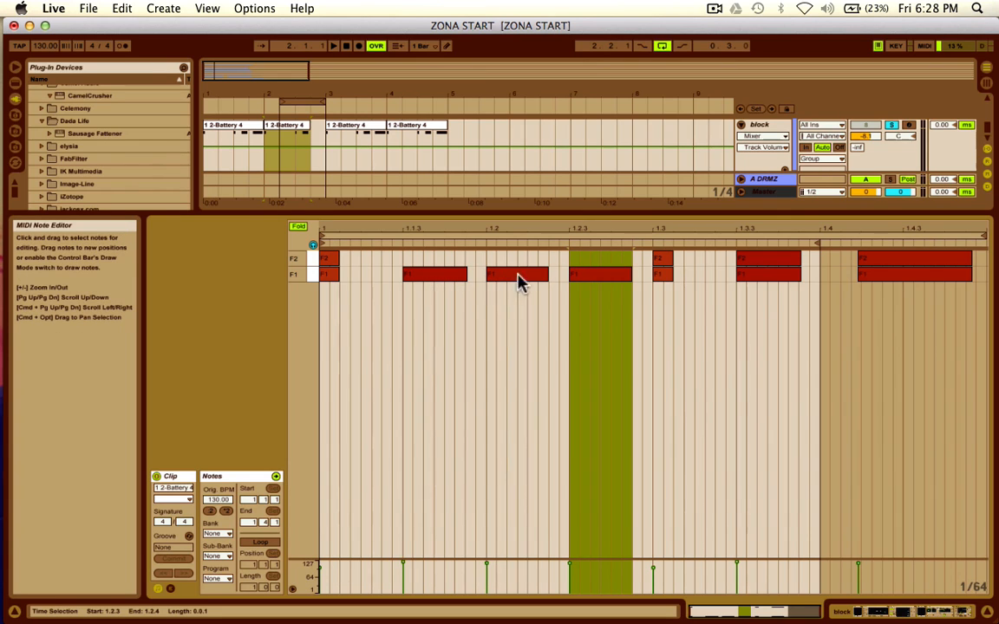
key("space")
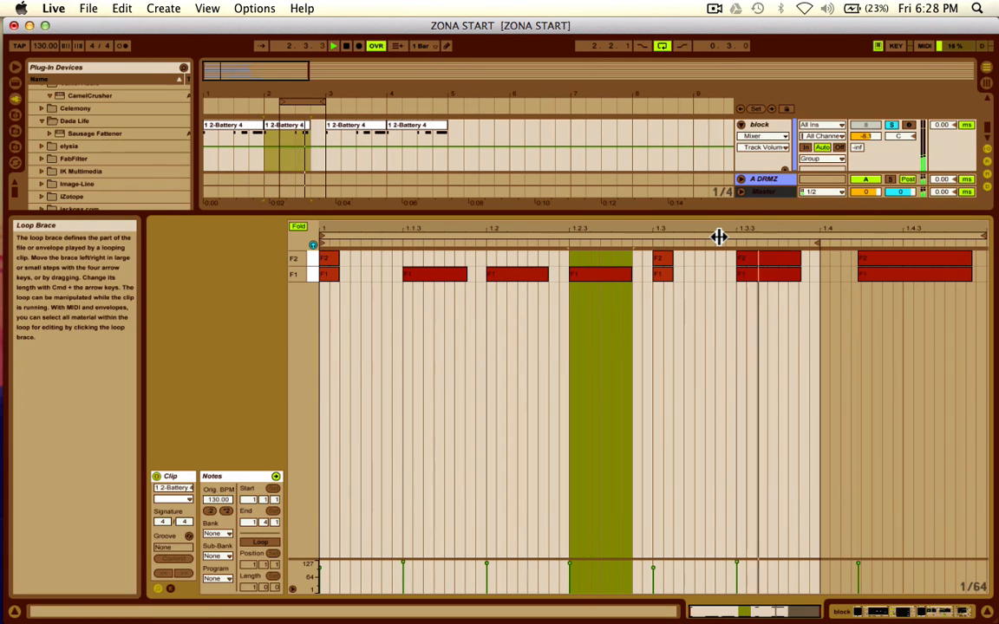
key("space")
Step: Loop the block track's first one-bar clip, play it, and return to the track's device chain
left_click(222, 134)
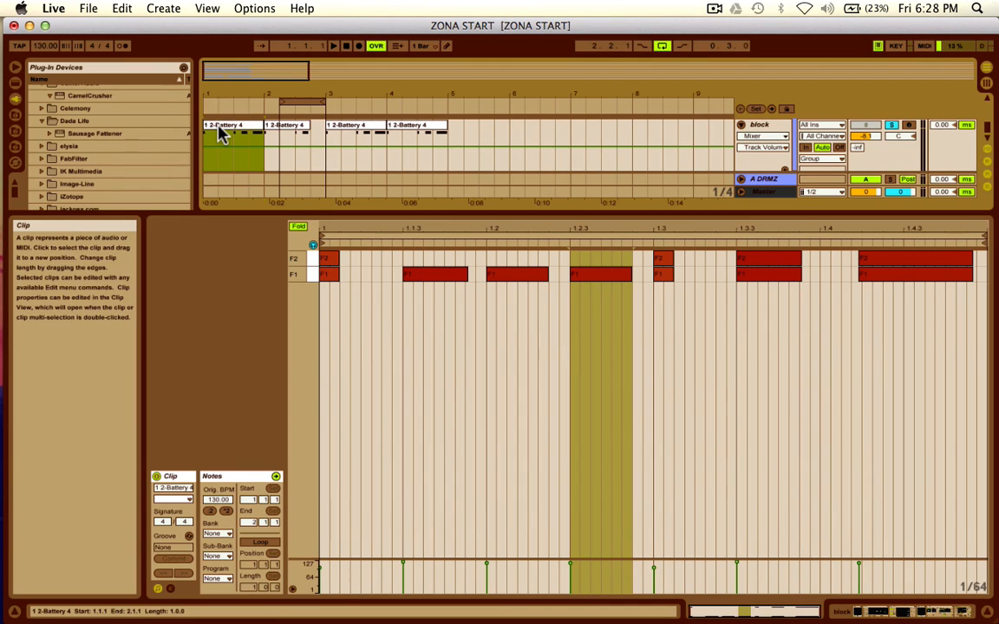
key("space")
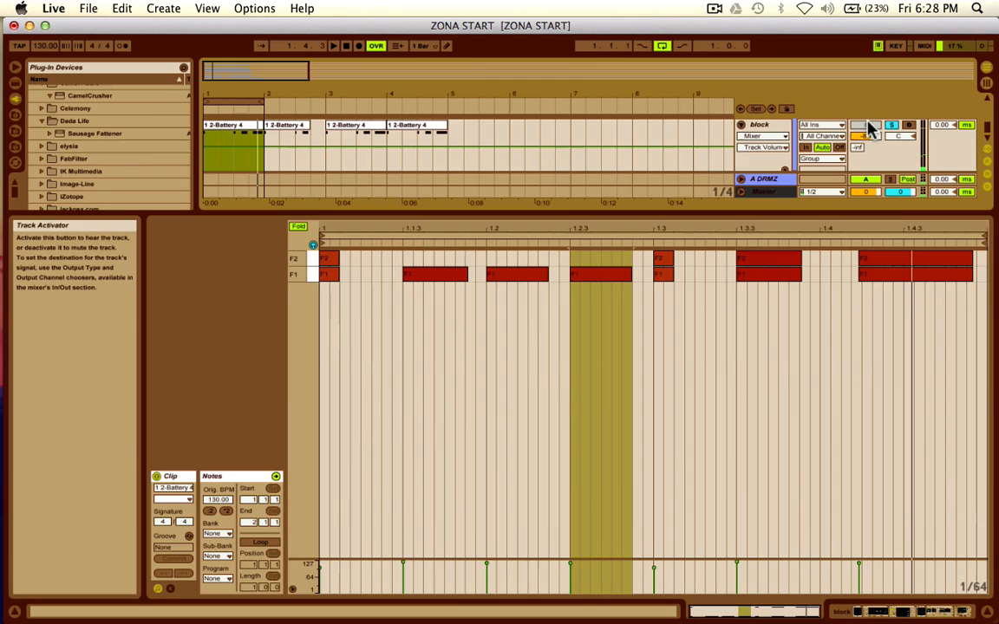
key("shift+Tab")
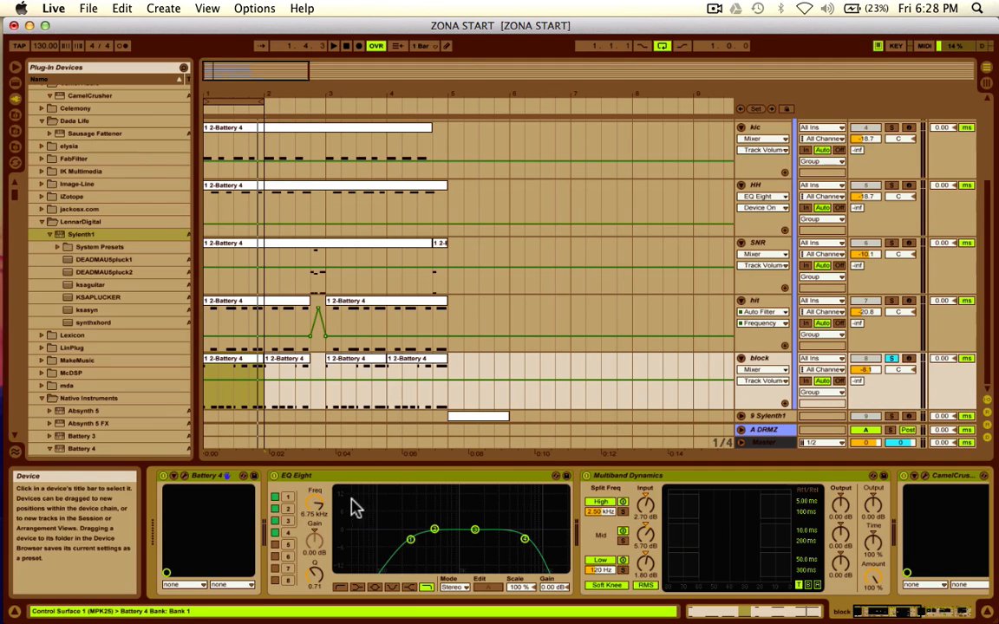
Step: Examine bands 1 and 4 of the block track's EQ Eight, the low cut and high cut
left_click(391, 477)
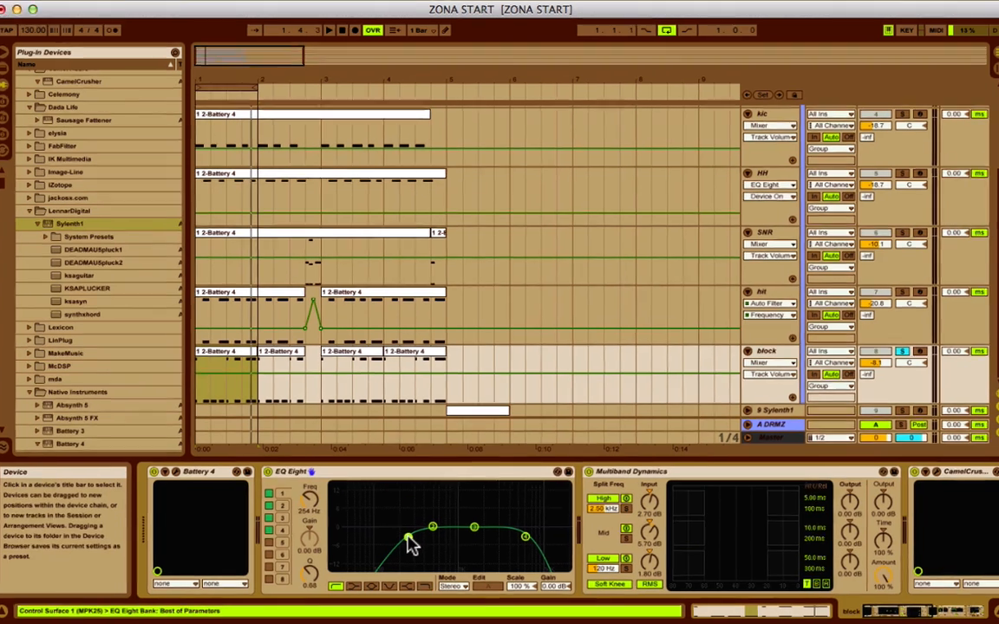
left_click(411, 538)
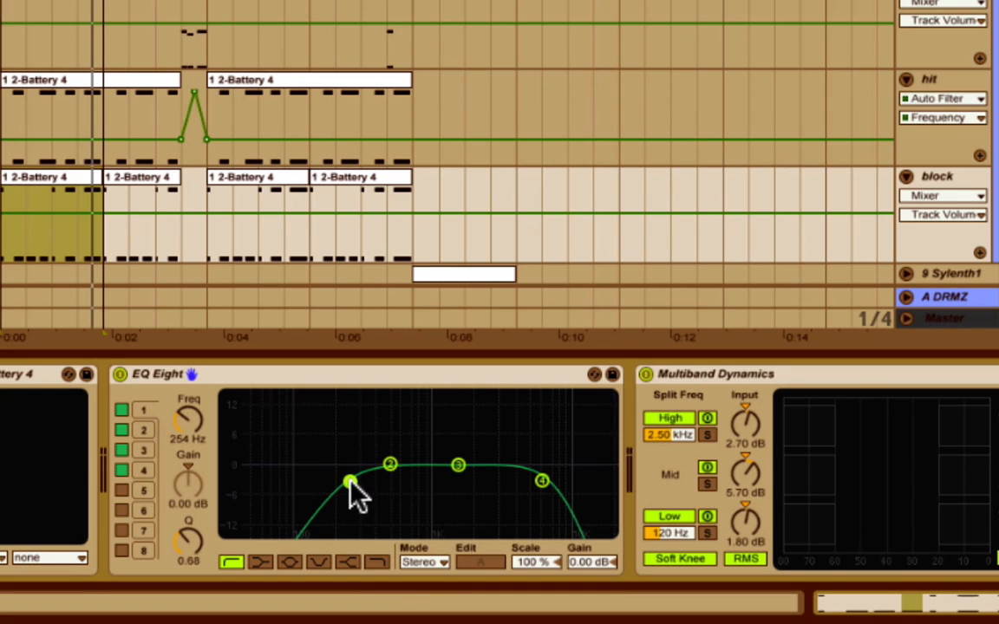
left_click(542, 480)
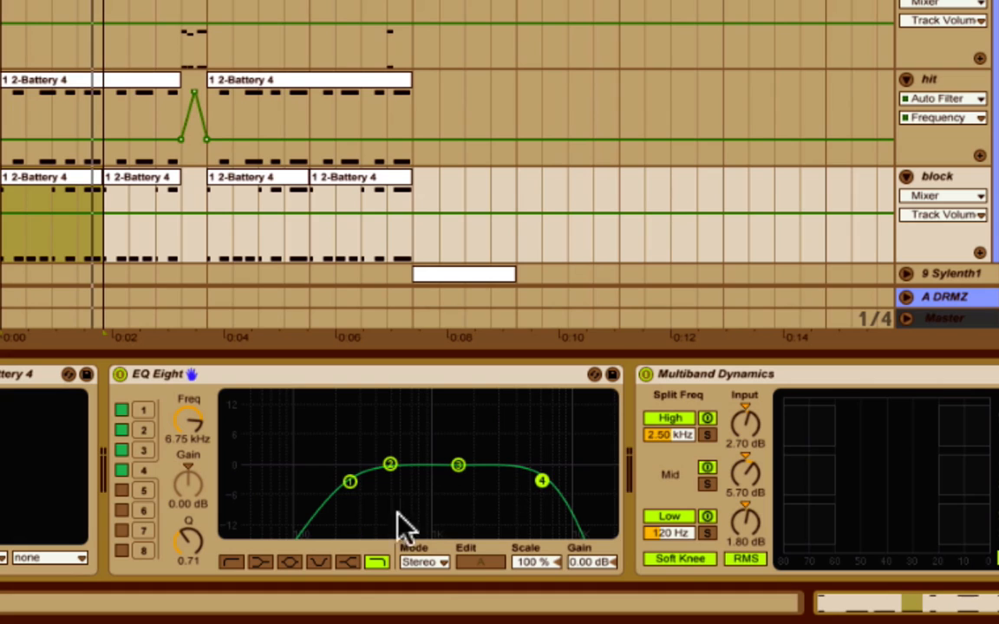
Step: Examine the block track's Multiband Dynamics settings and switch the device off
scroll(511, 468, "right", 6)
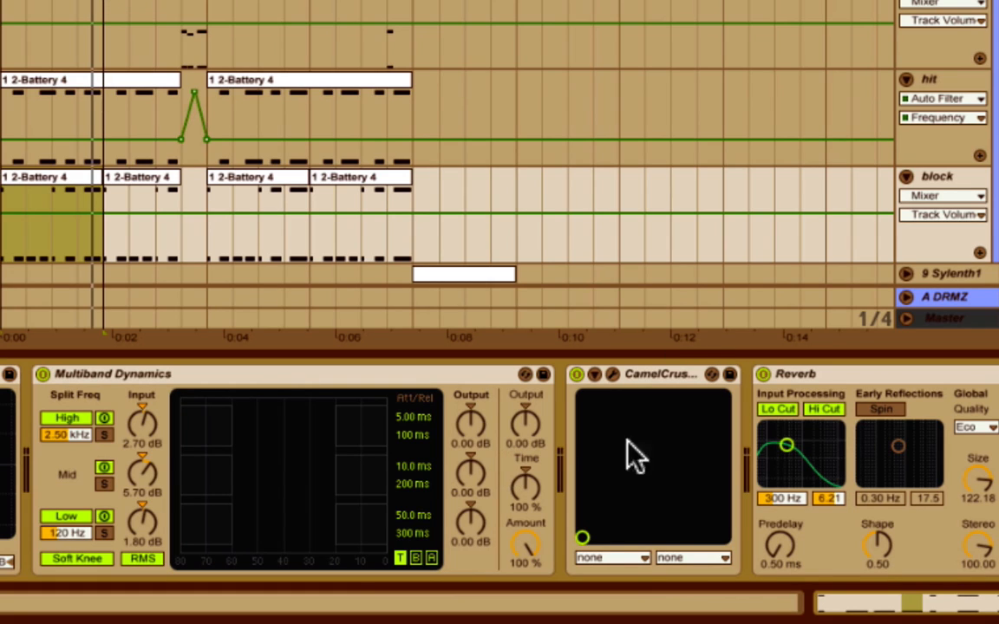
scroll(236, 425, "right", 1)
scroll(237, 426, "left", 4)
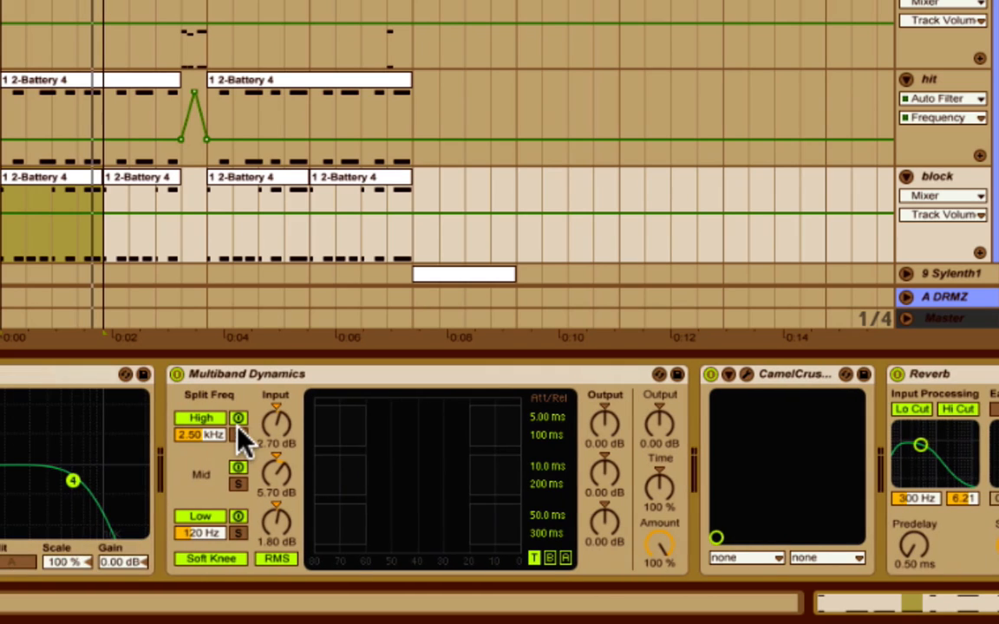
left_click(251, 375)
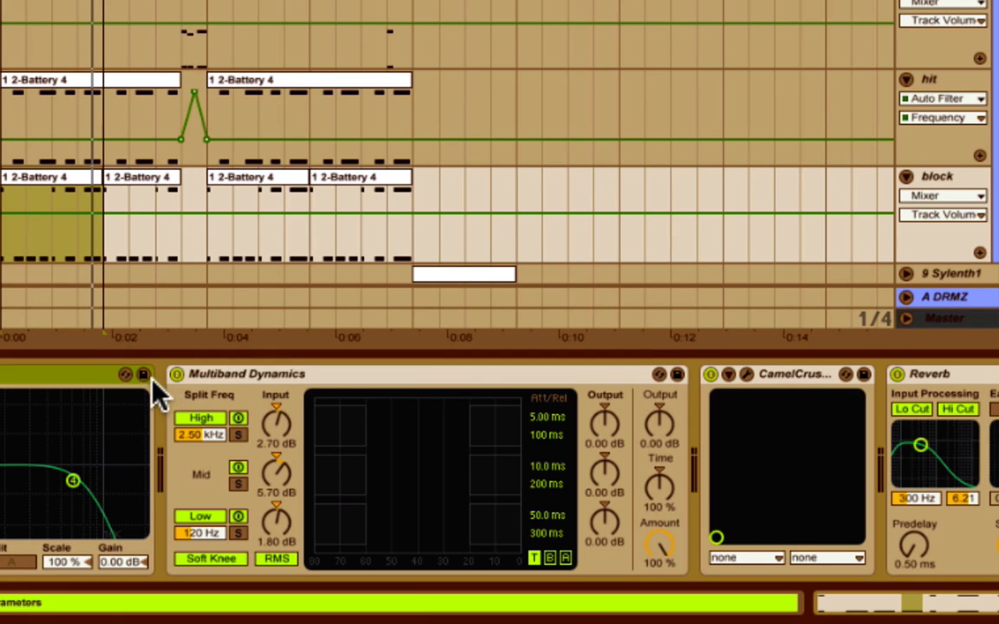
left_click(176, 374)
left_click(176, 373)
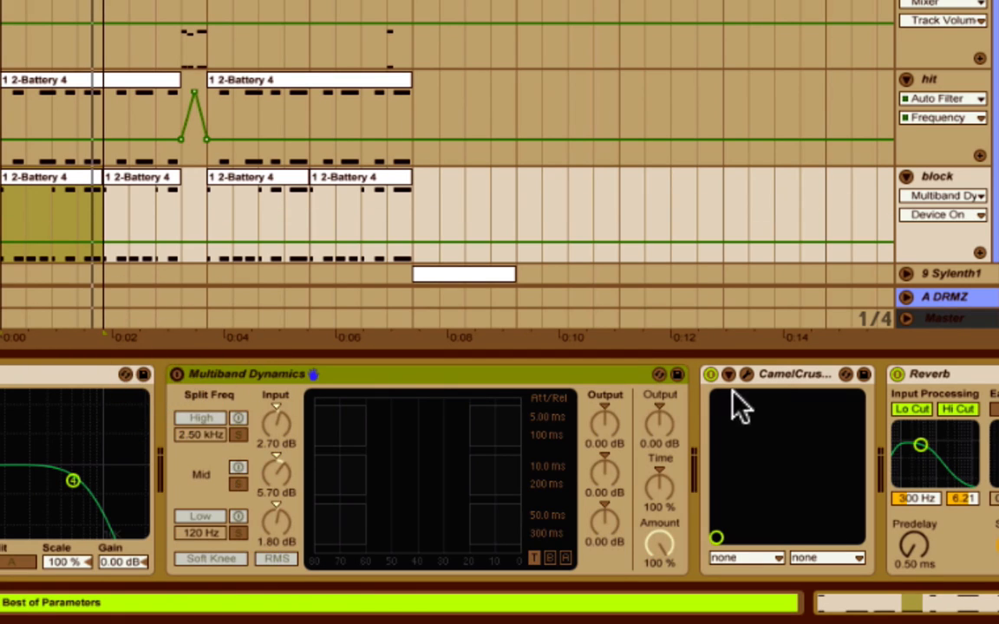
Step: Switch off the block track's CamelCrusher and Reverb devices and look over the rest of its effect chain
left_click(710, 373)
left_click(895, 373)
left_click(899, 374)
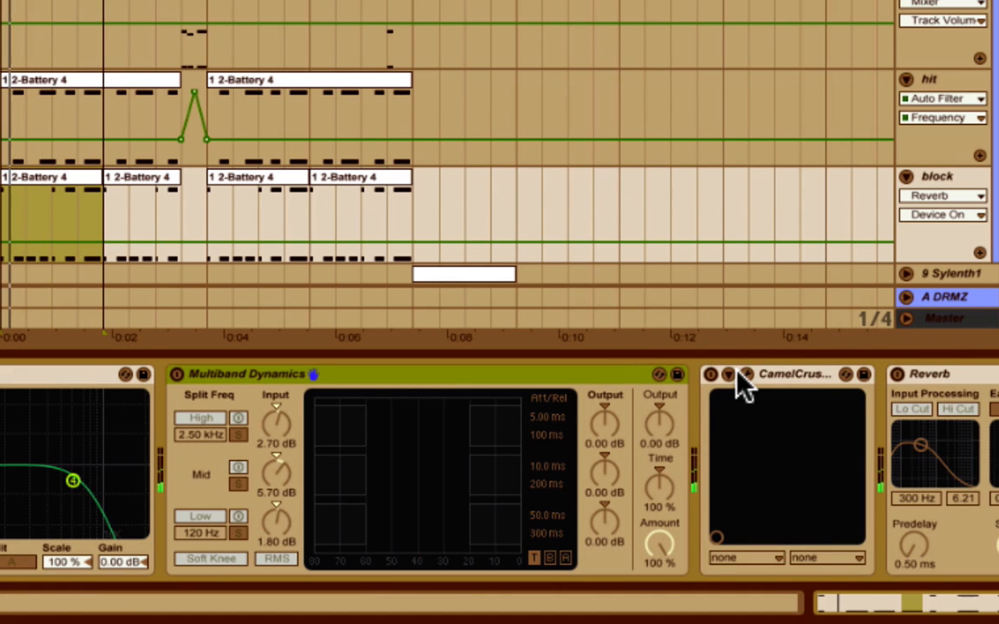
scroll(241, 430, "left", 5)
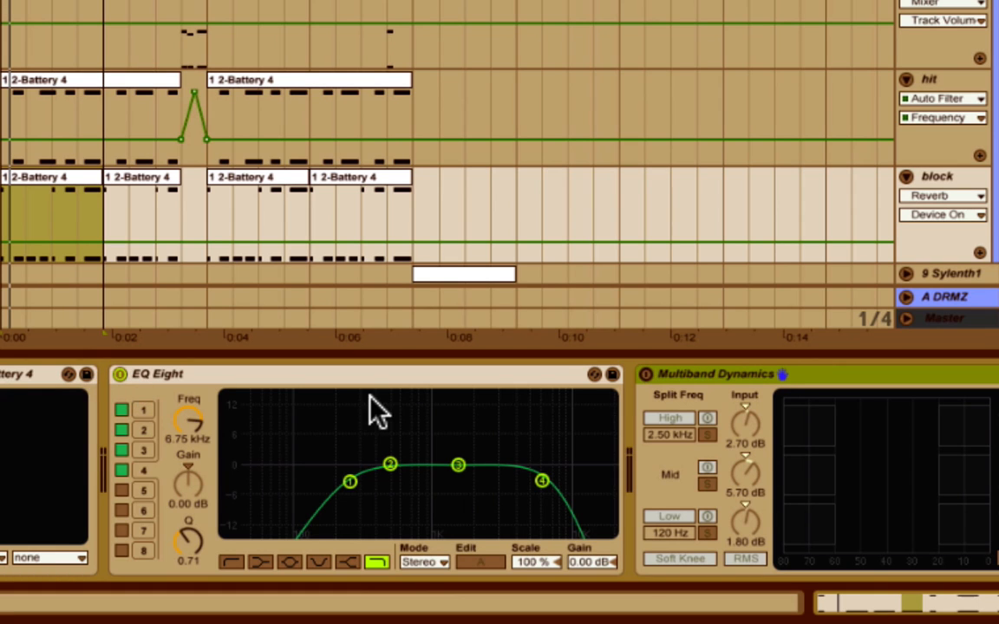
scroll(367, 408, "right", 7)
scroll(373, 407, "right", 4)
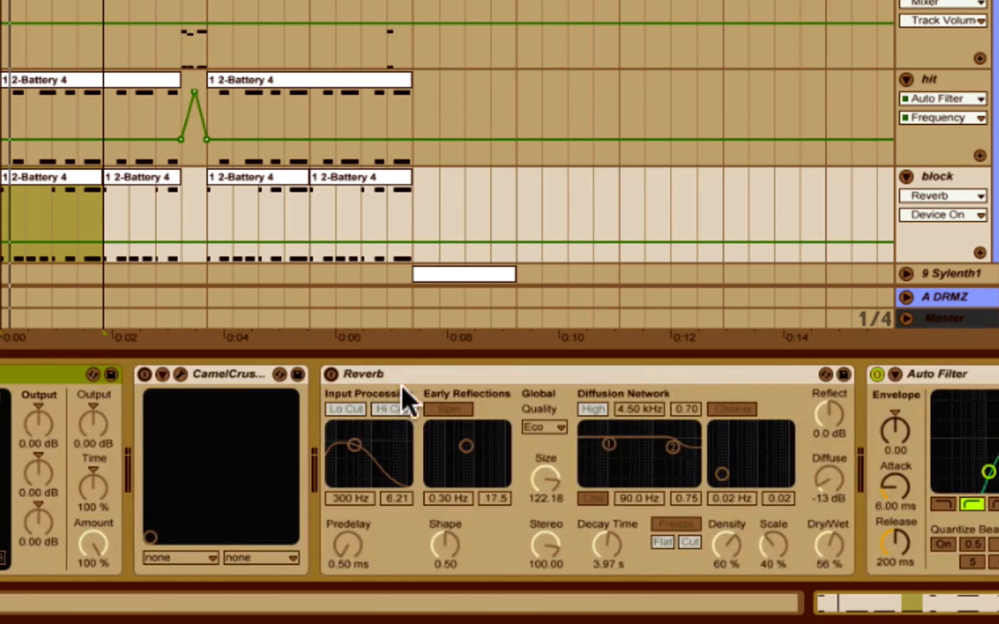
scroll(401, 394, "left", 6)
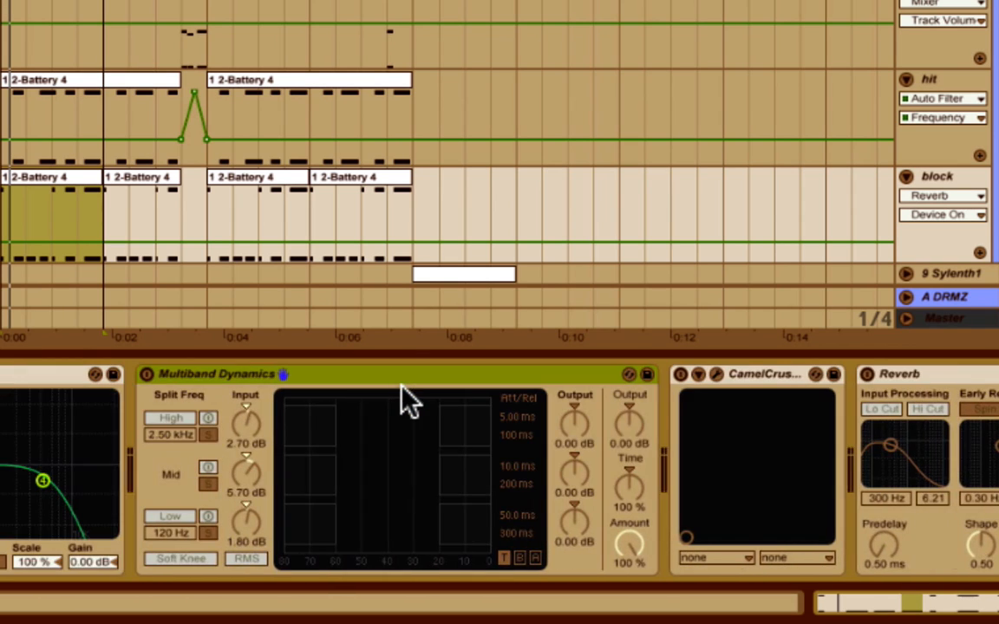
Step: Switch the block track's Multiband Dynamics back on and compare the looped sound with the device on and off
left_click(146, 374)
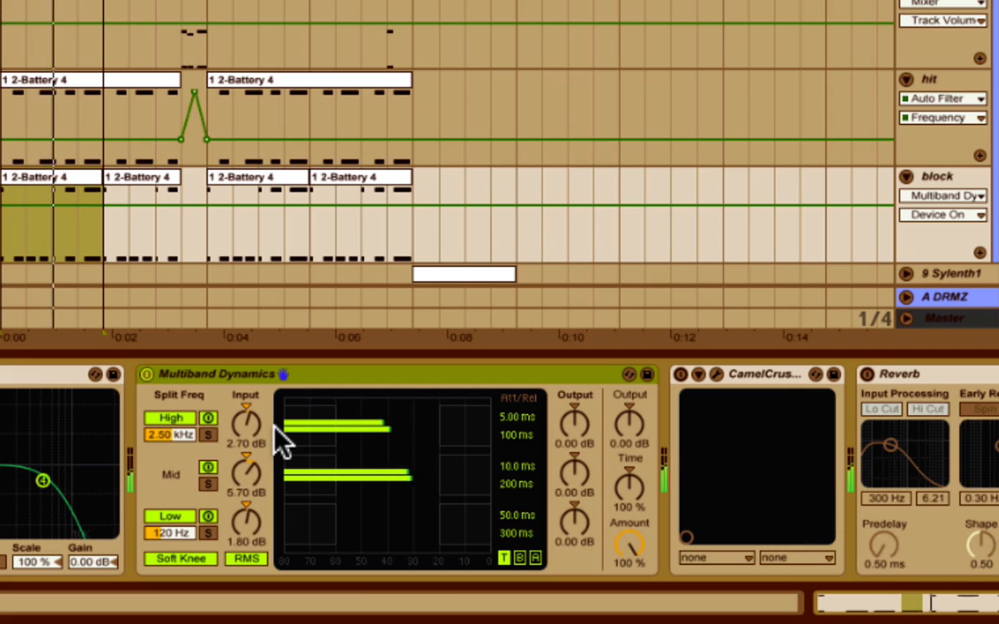
left_click(146, 375)
left_click(146, 374)
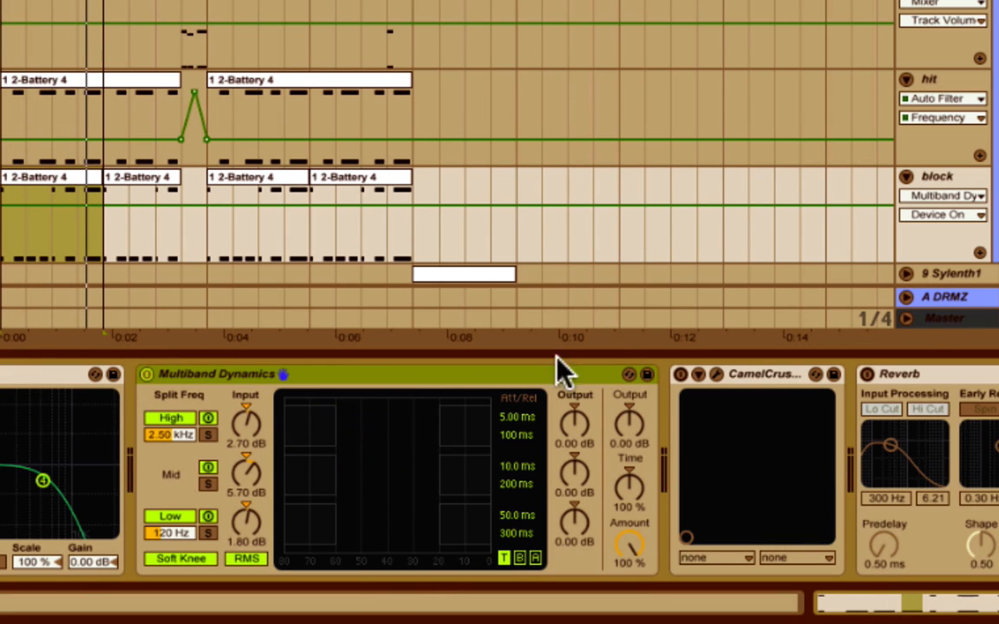
Step: Examine the CamelCrusher's distortion and master settings, close its window, and switch the block track's Reverb back on
left_click(716, 375)
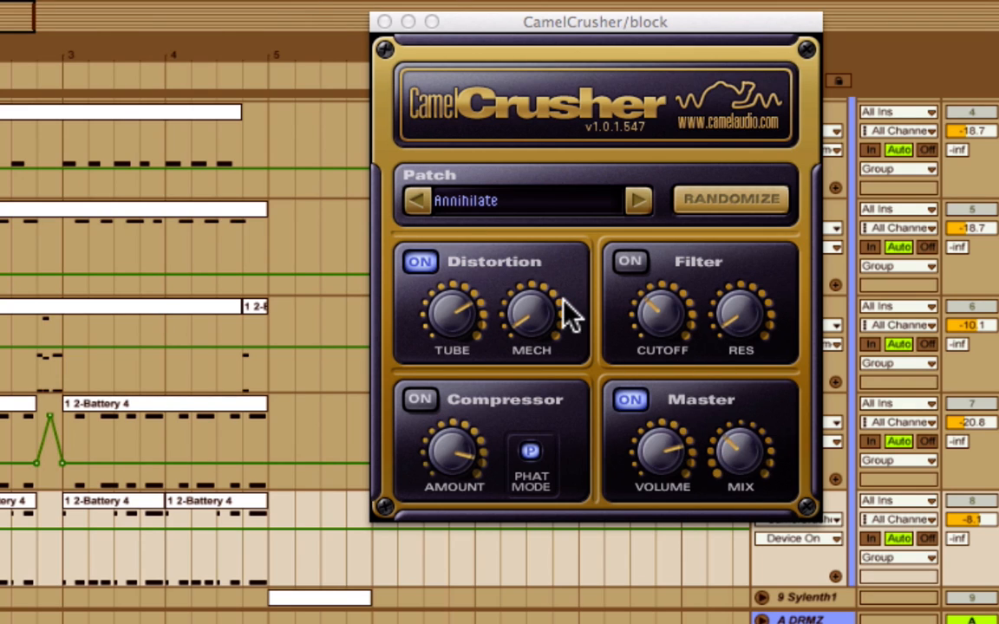
left_click(386, 23)
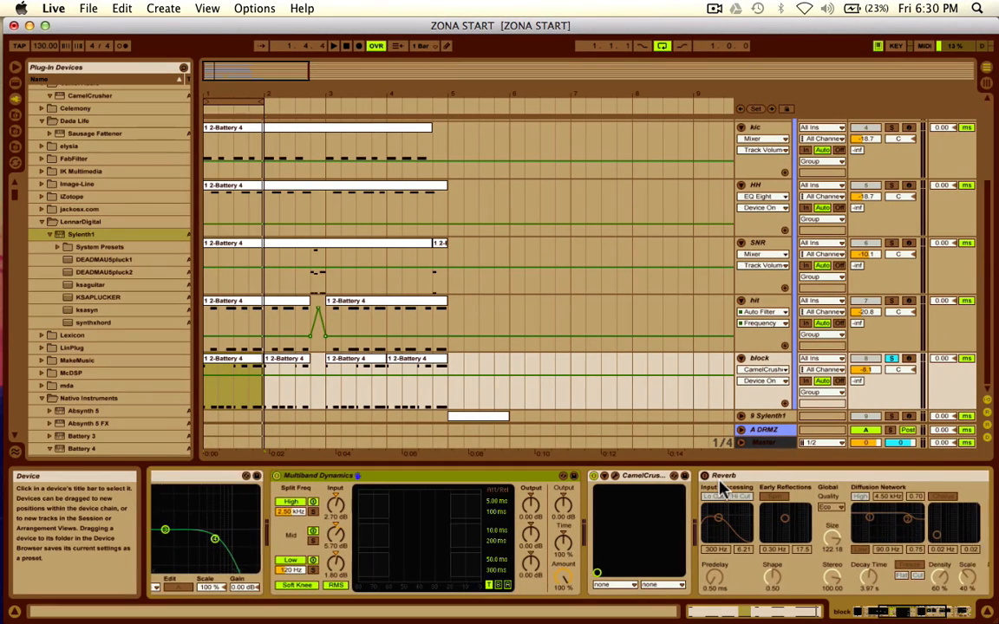
scroll(720, 481, "right", 4)
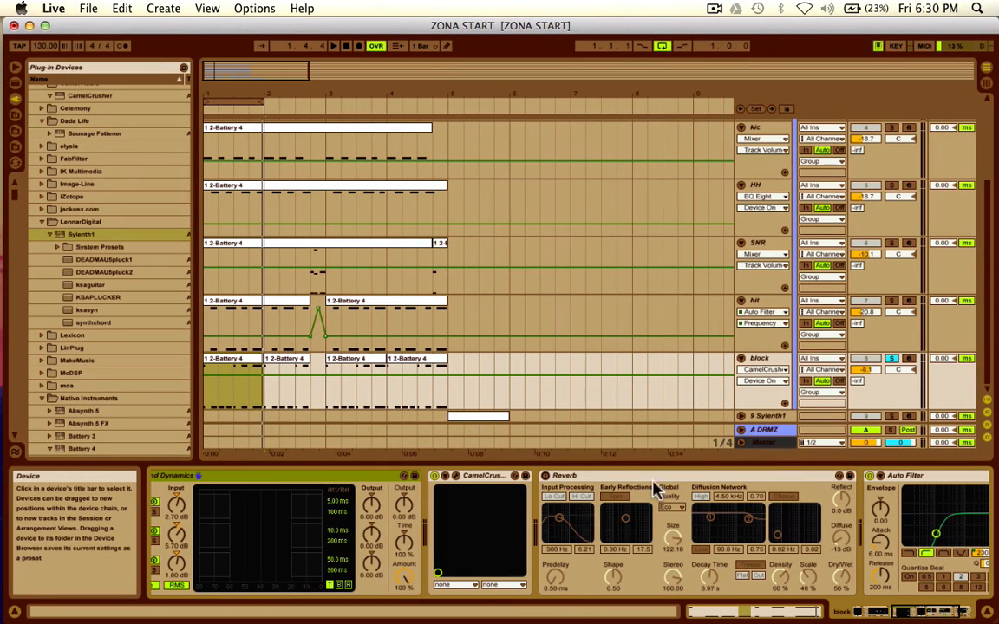
left_click(546, 476)
scroll(546, 476, "right", 3)
left_click(547, 475)
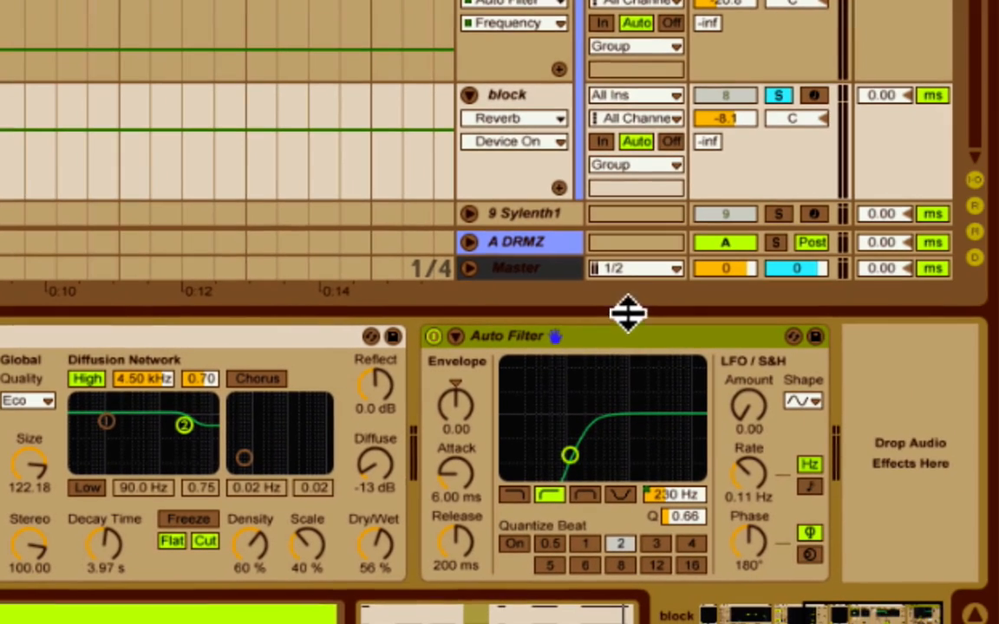
Step: Show the block track's Auto Filter Frequency automation and loop 2.1.1 to 3.2.1 around the frequency sweep to hear it
left_click(517, 2)
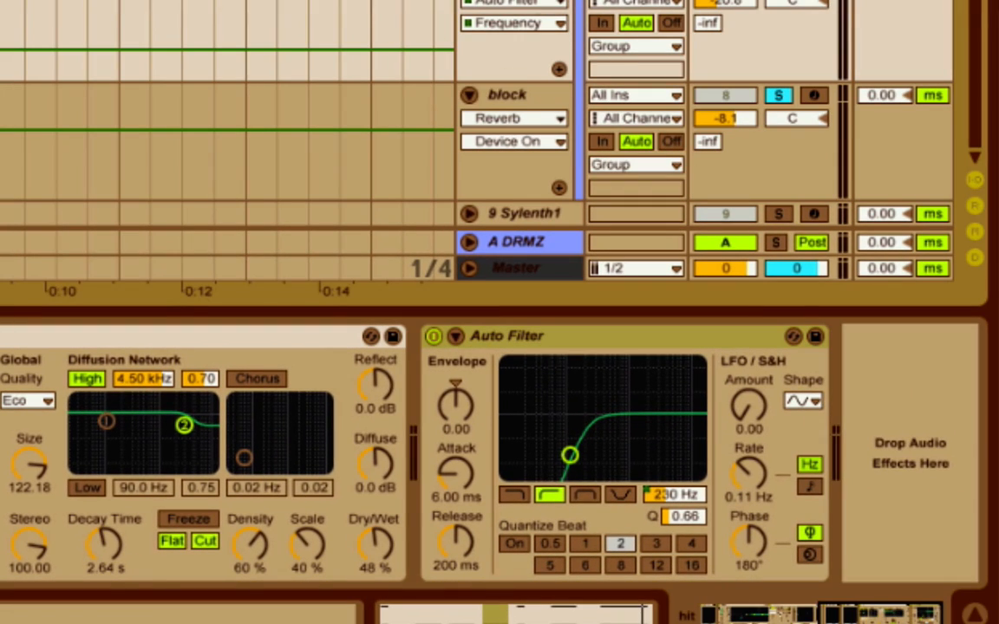
left_click(512, 117)
left_click(510, 261)
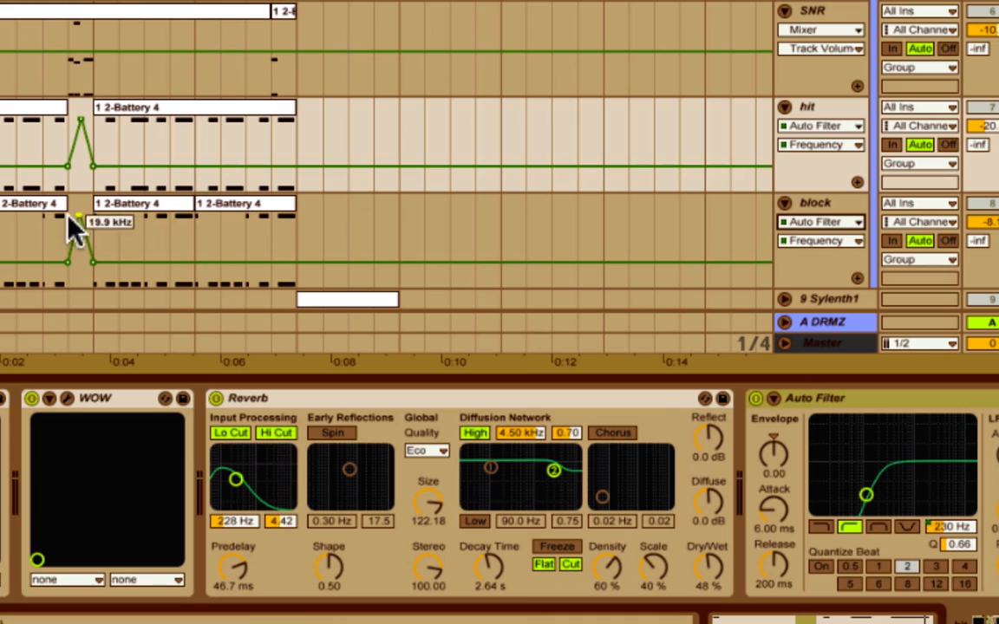
left_click_drag(2, 223, 109, 220)
key("space")
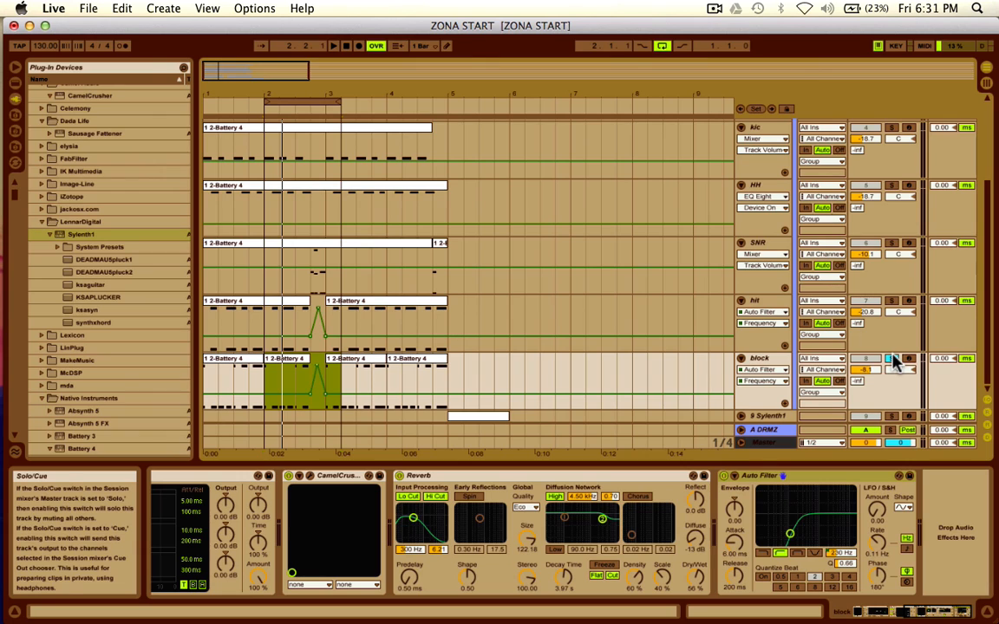
Step: Unsolo the block track to hear all the drums together, and fold the DRM group
left_click(892, 359)
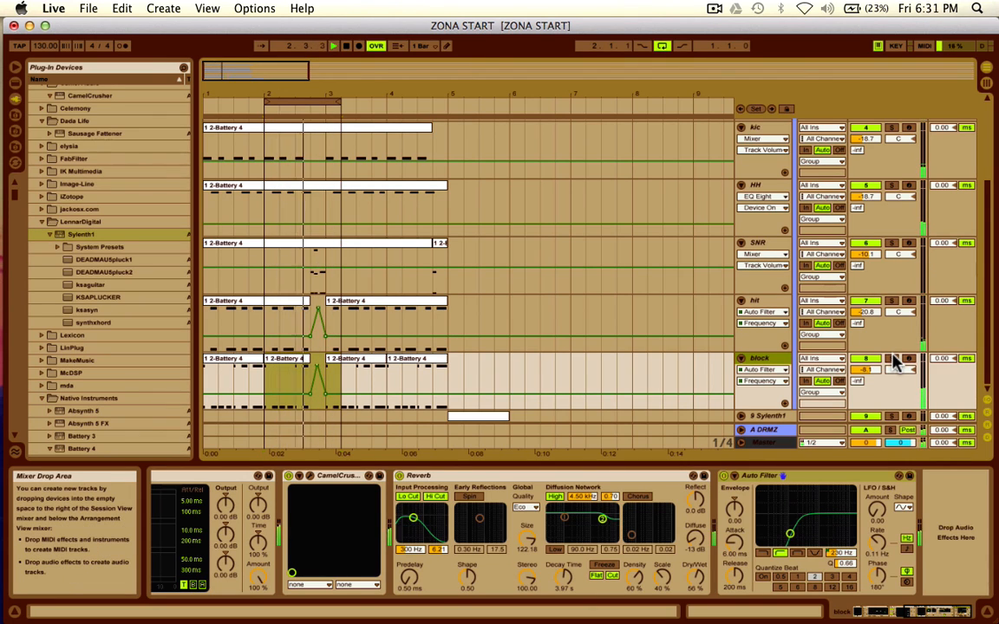
key("space")
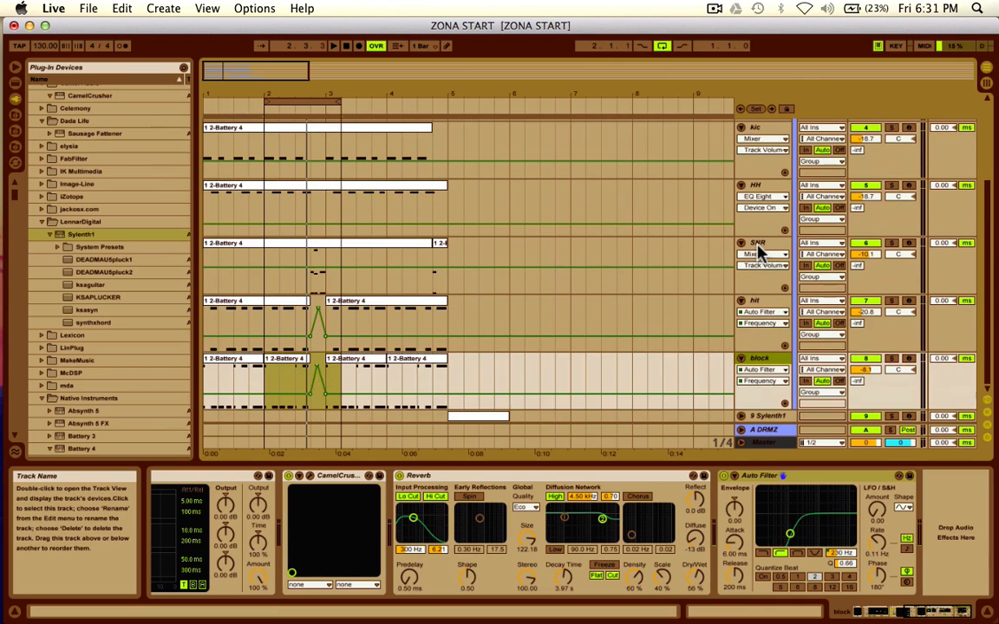
scroll(759, 251, "up", 5)
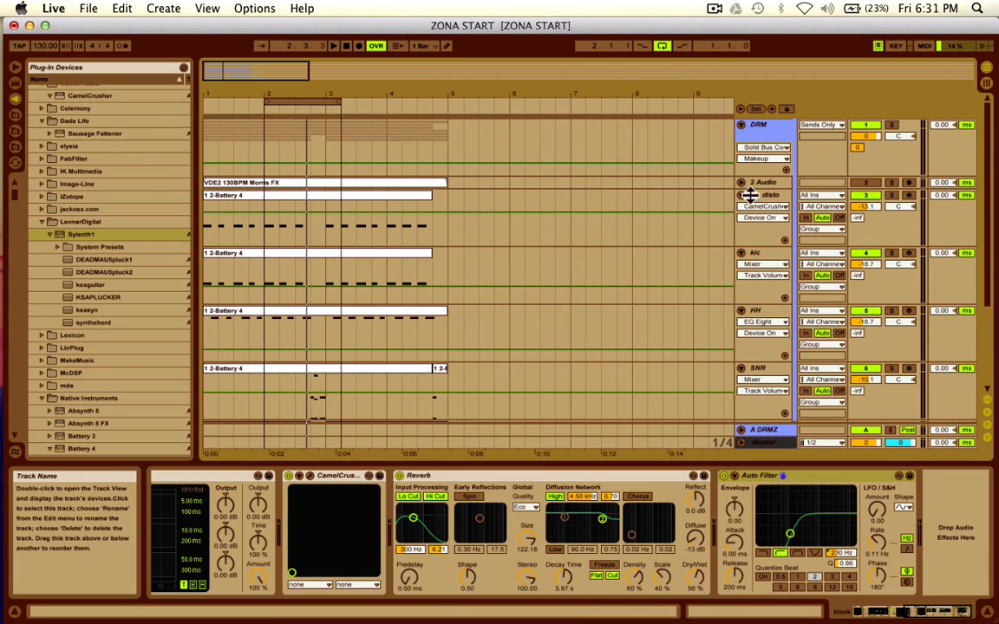
left_click(741, 127)
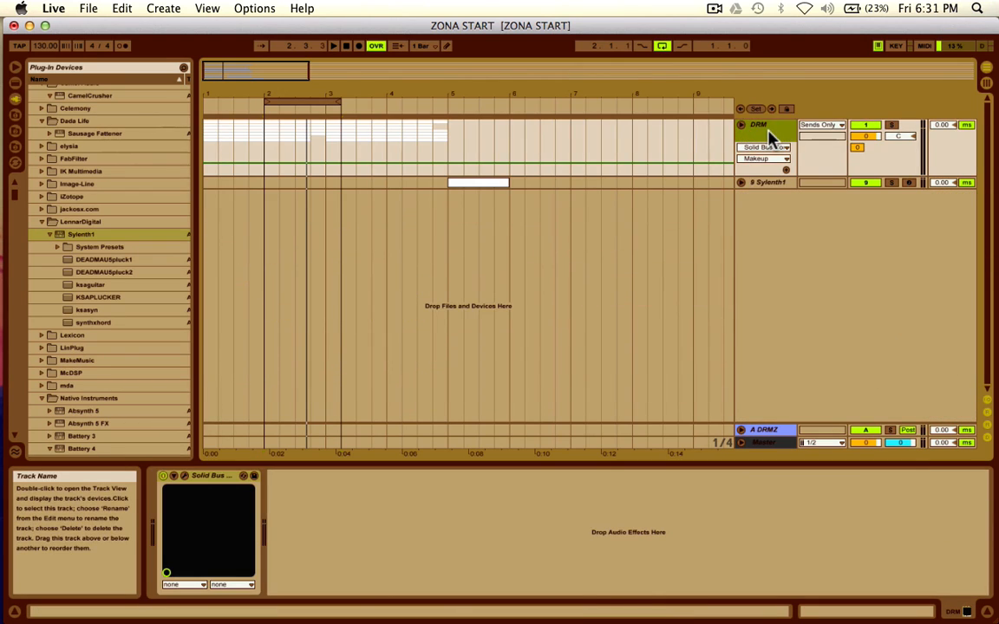
Step: Open the DRM group's Solid Bus Comp, examine its Attack, Threshold and Makeup settings, and close the window
left_click(187, 480)
left_click(185, 477)
left_click_drag(575, 78, 590, 223)
left_click_drag(633, 178, 560, 147)
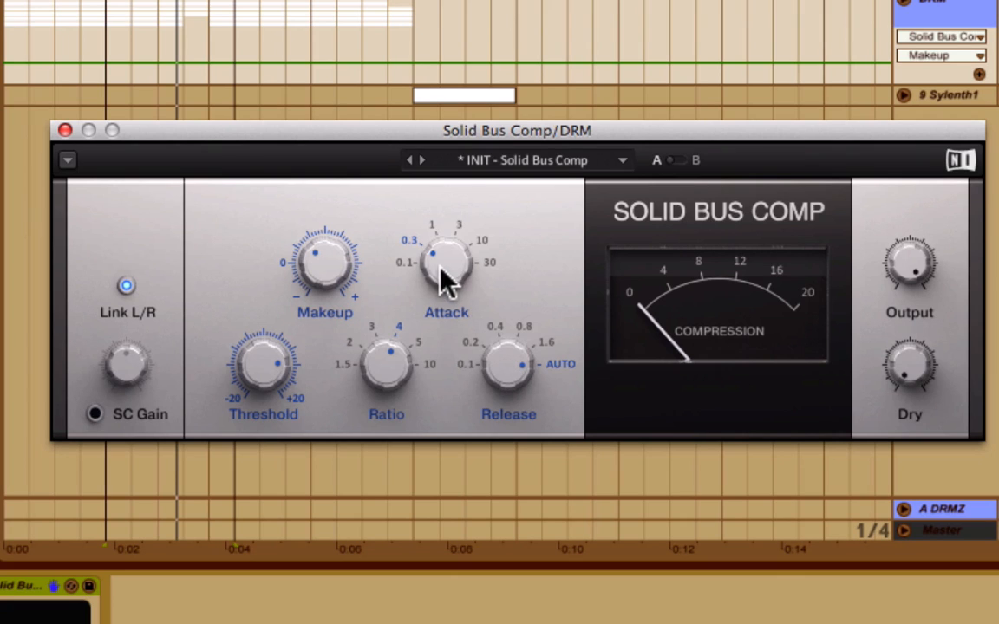
mouse_move(271, 375)
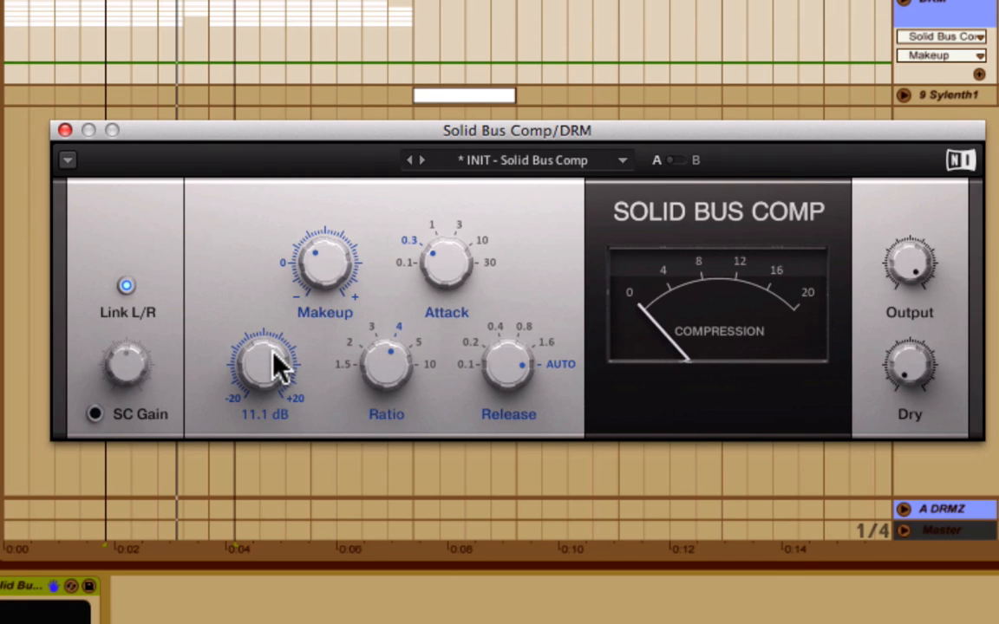
mouse_move(330, 268)
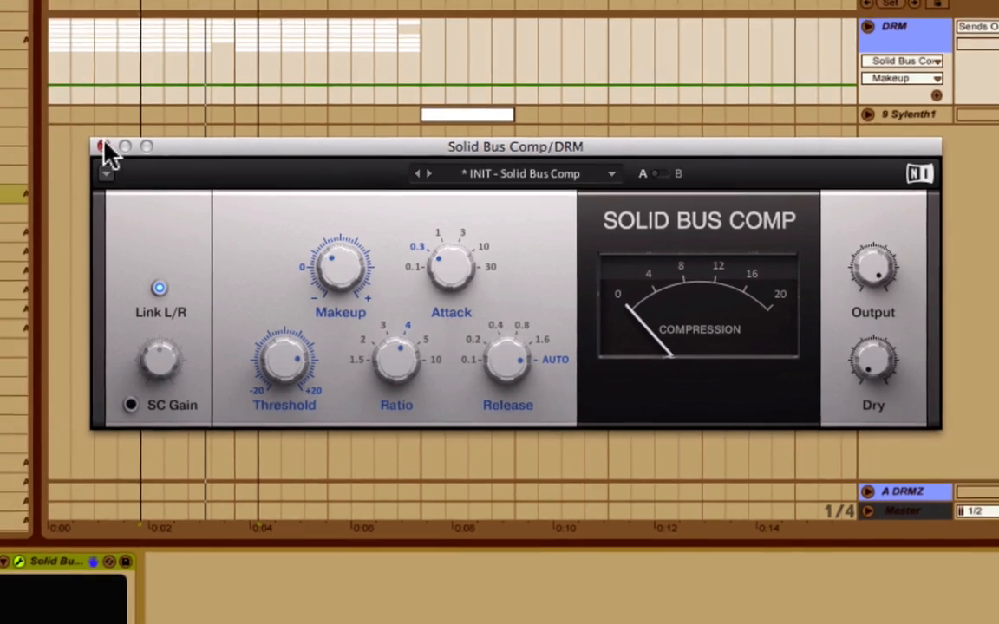
left_click(102, 147)
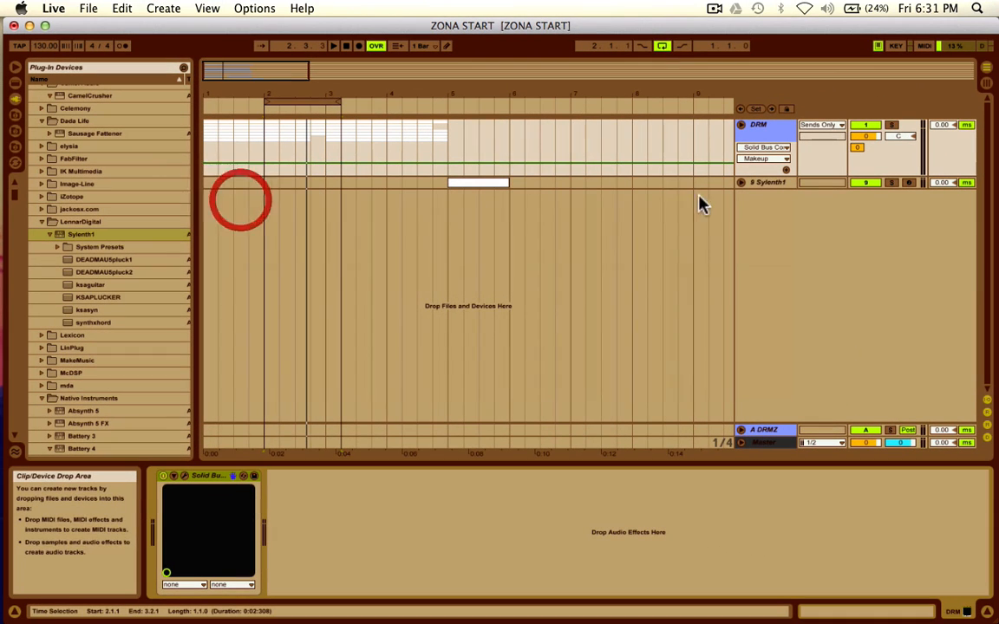
Step: Switch to Session View and select the DRM group track
key("Tab")
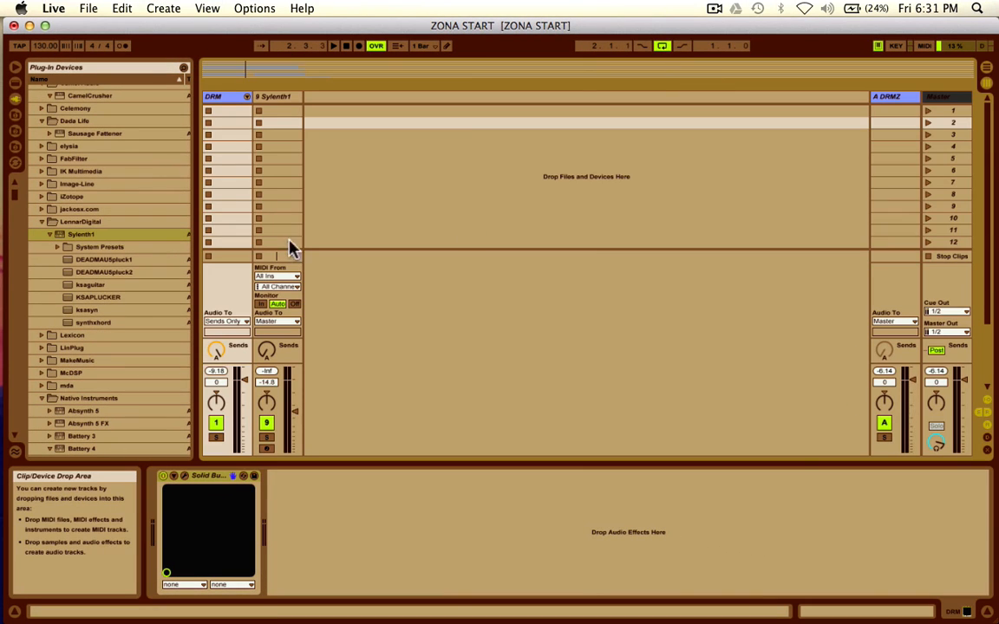
left_click(231, 99)
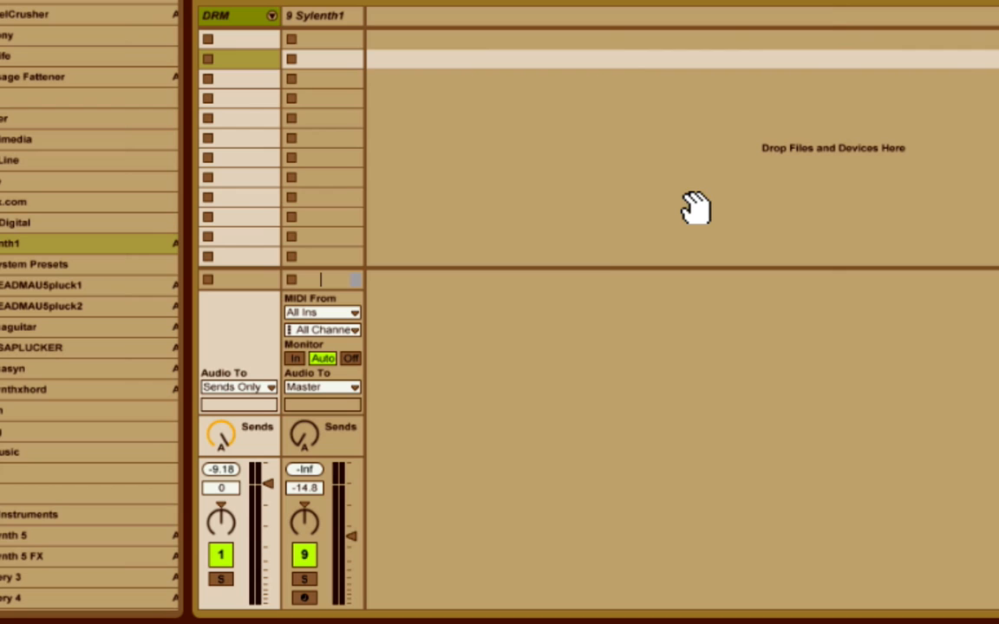
Step: Try adding extra return tracks beside A DRMZ, and undo the additions
key("ctrl+alt+t")
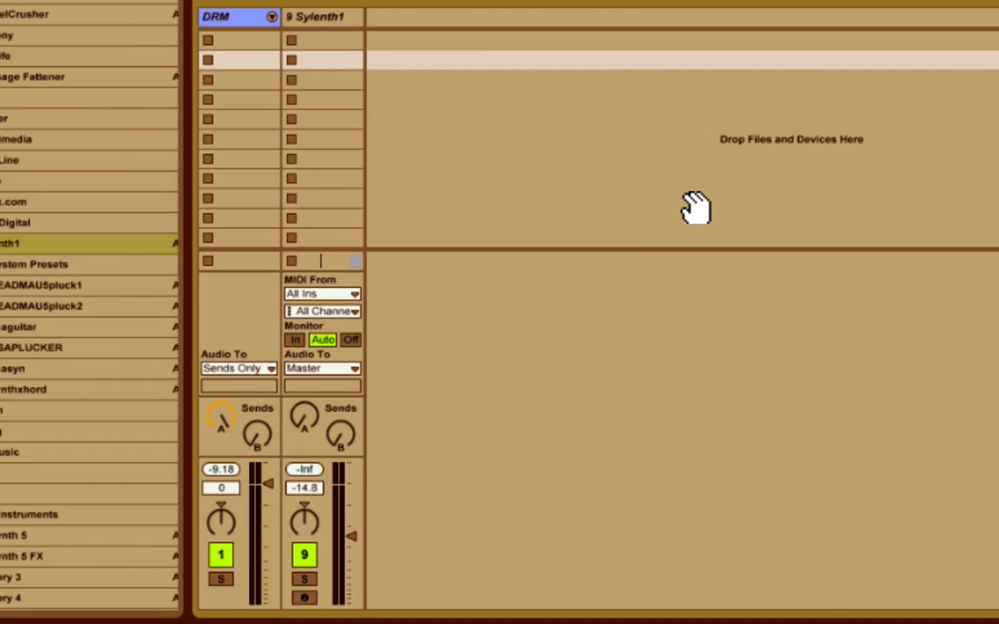
key("ctrl+alt+t")
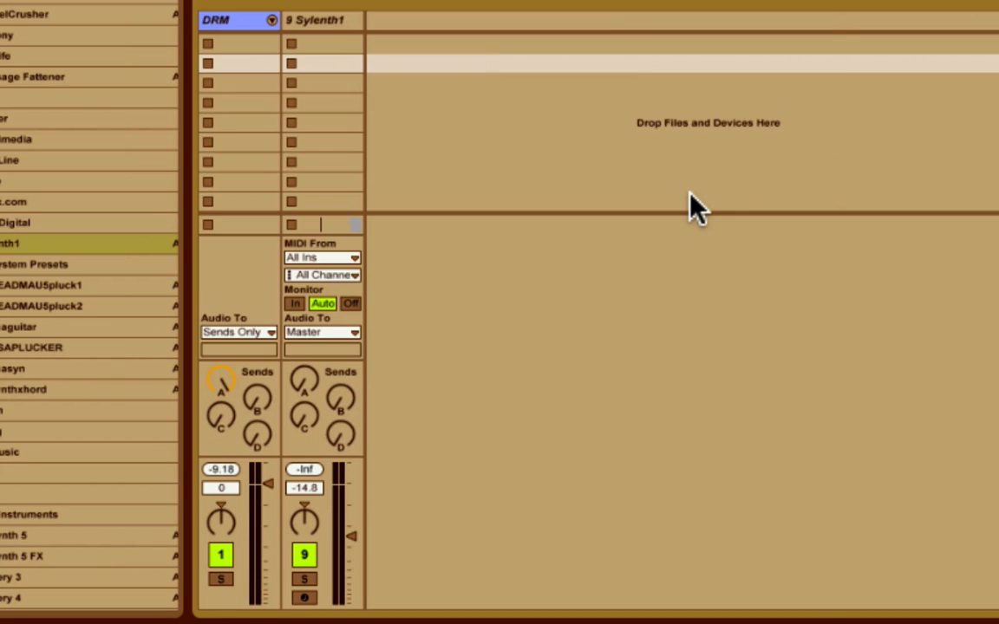
key("ctrl+z")
key("ctrl+z")
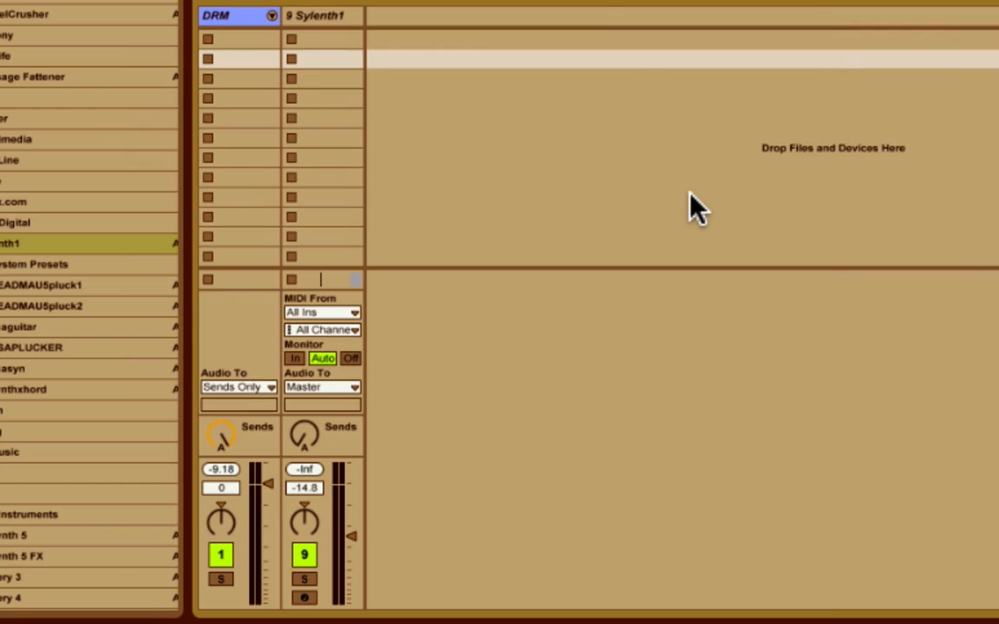
Step: Set the DRM group's audio output routing to Sends Only
left_click(246, 388)
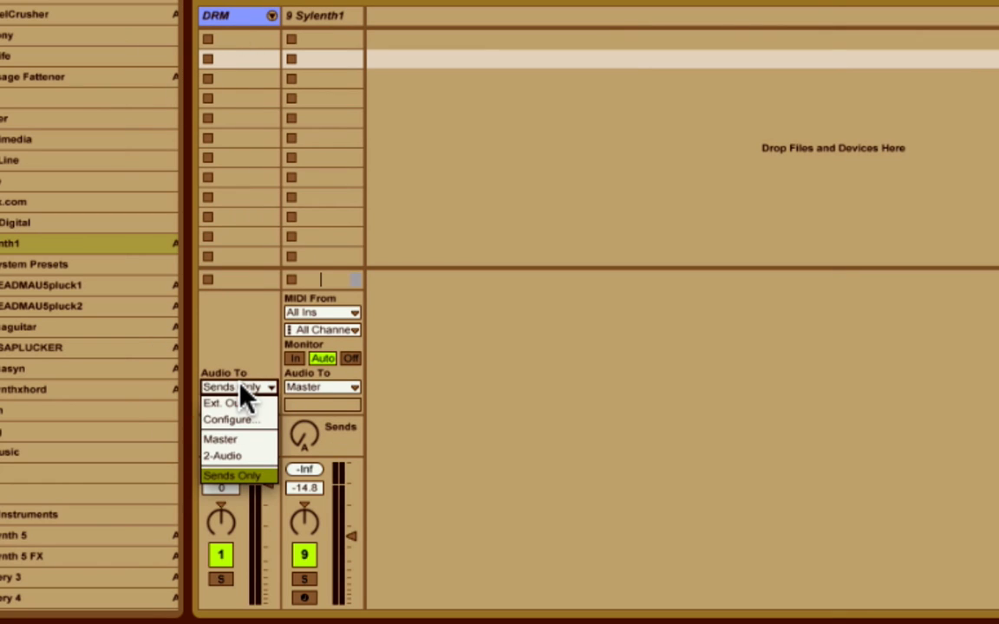
left_click(252, 477)
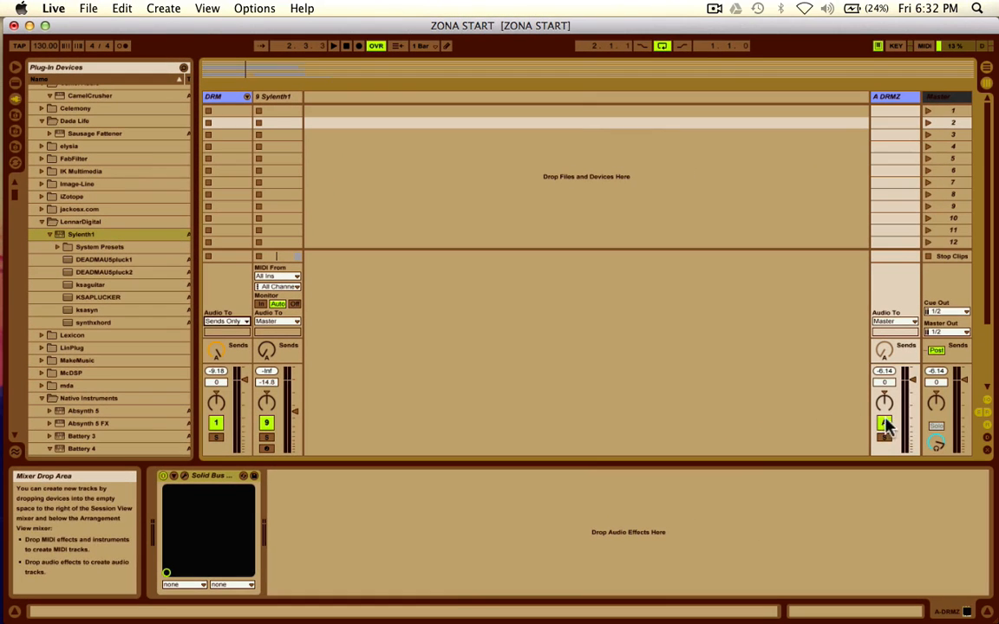
Step: Audition the A DRMZ return by muting and unmuting it, soloing and unsoloing it, and select the track
left_click(883, 423)
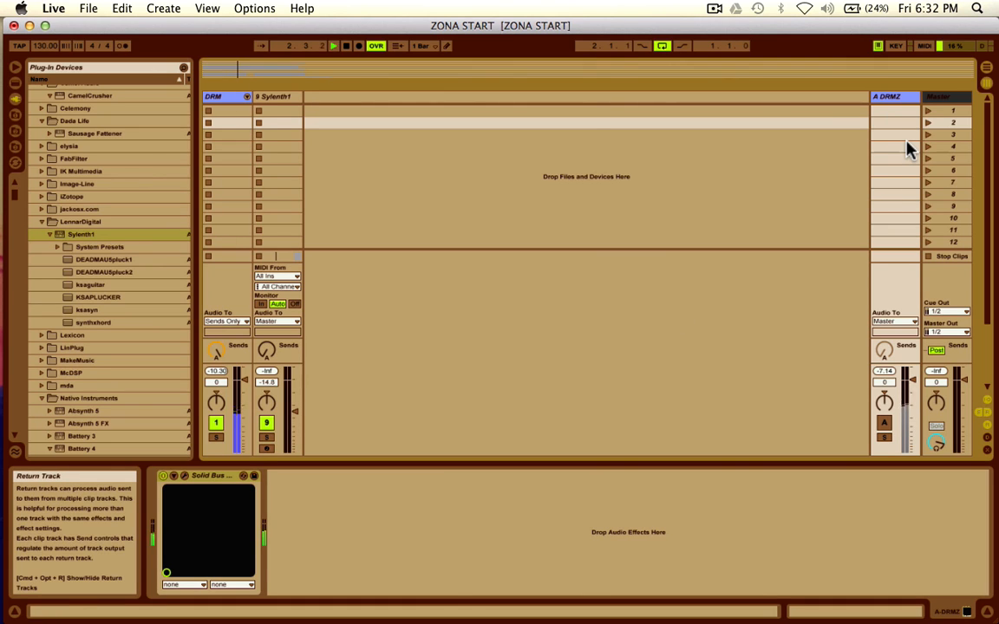
left_click(883, 423)
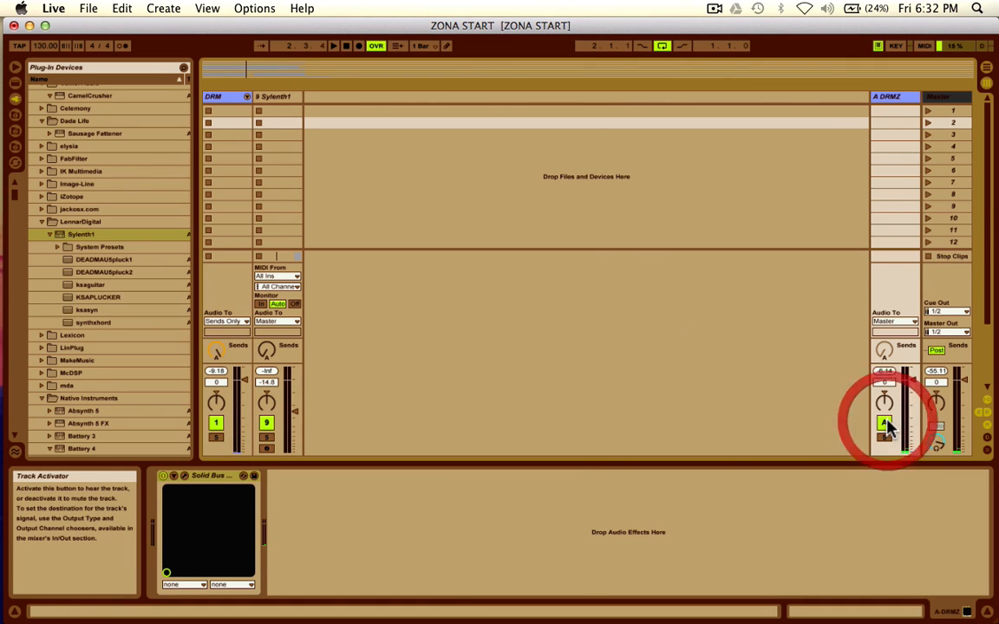
left_click(884, 438)
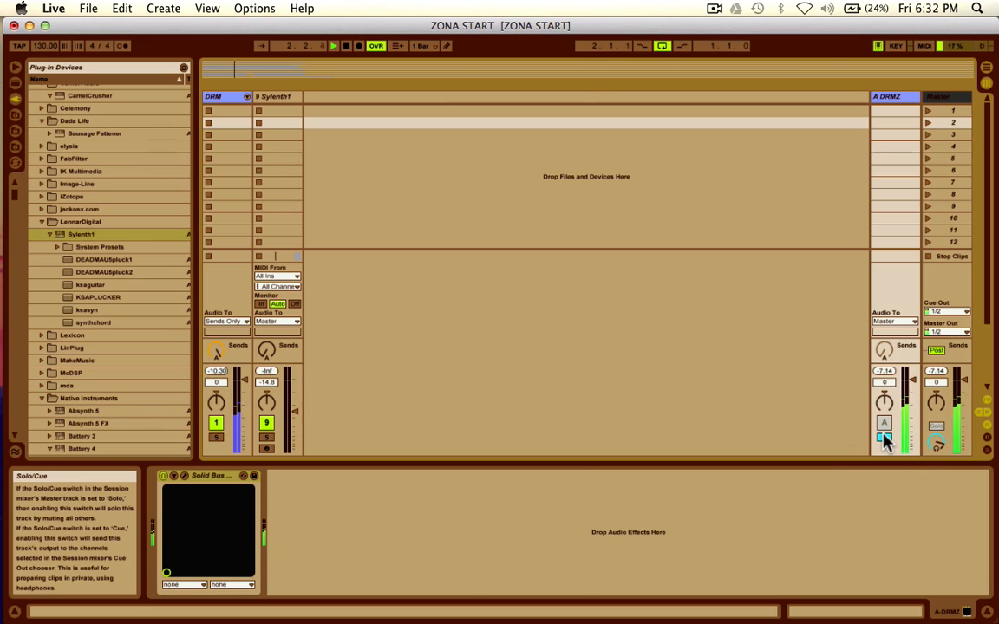
left_click(884, 439)
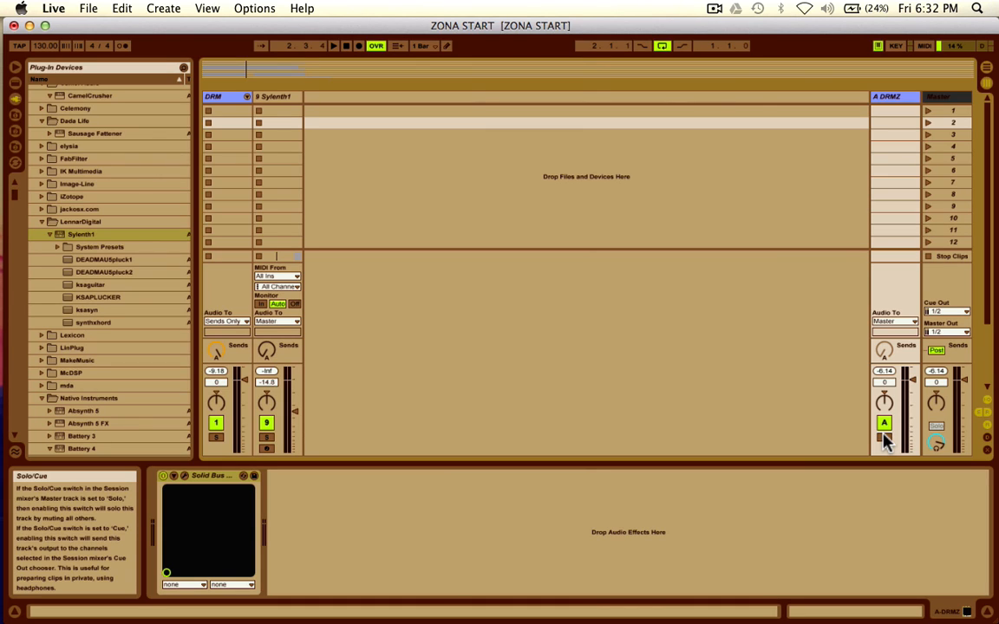
left_click(885, 99)
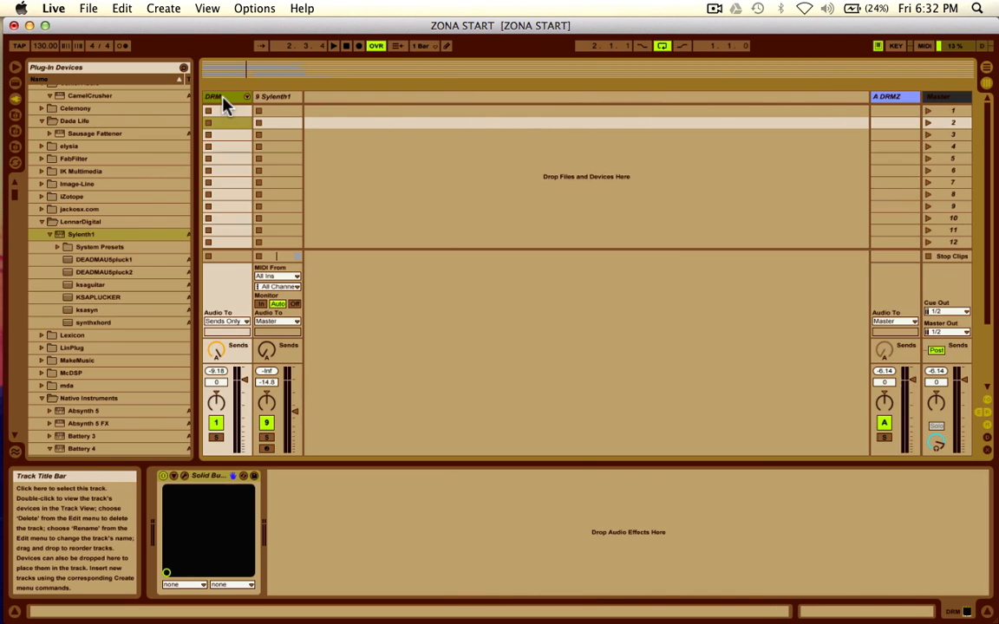
Step: Unfold the DRM group and go through its tracks' device chains from 2 Audio to block
left_click(247, 97)
left_click(310, 104)
left_click(277, 100)
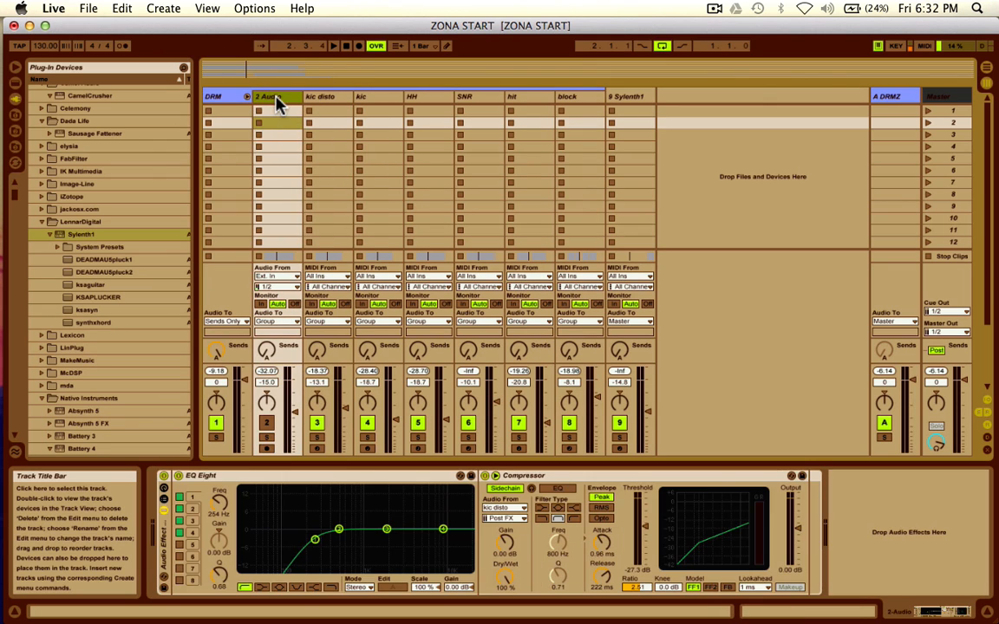
key("Right")
key("Right")
key("Right")
key("Right")
key("Right")
key("Right")
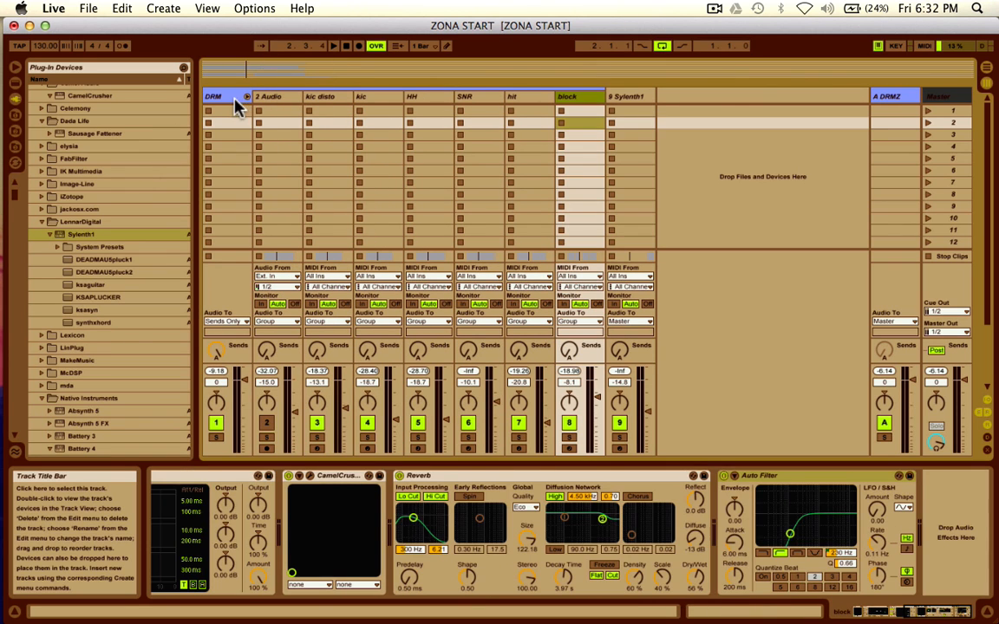
Step: Check the devices on the DRM group and the A DRMZ return, and view the return's audio output routing options
left_click(233, 101)
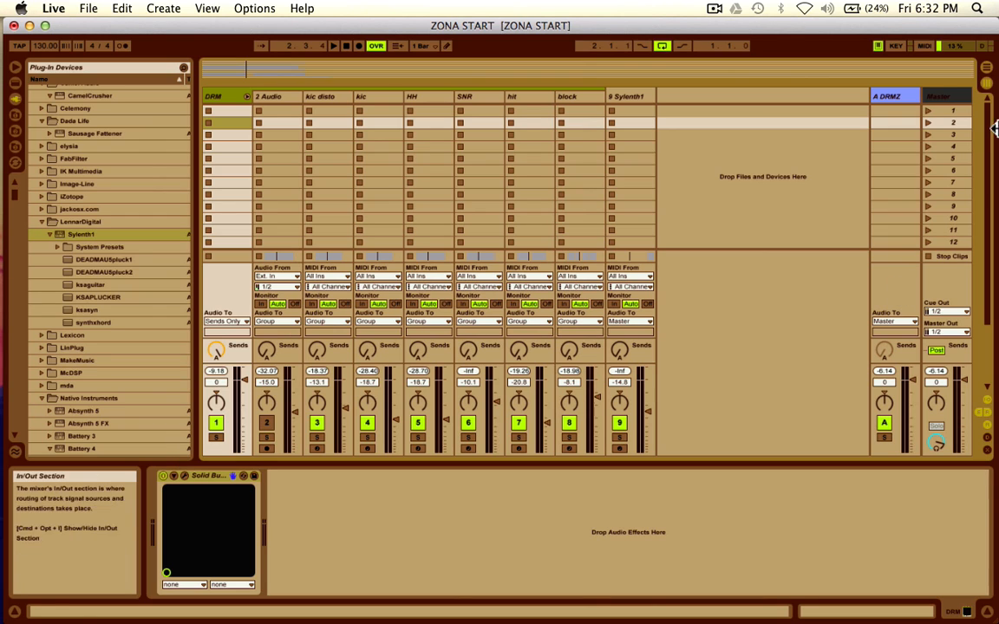
left_click(902, 97)
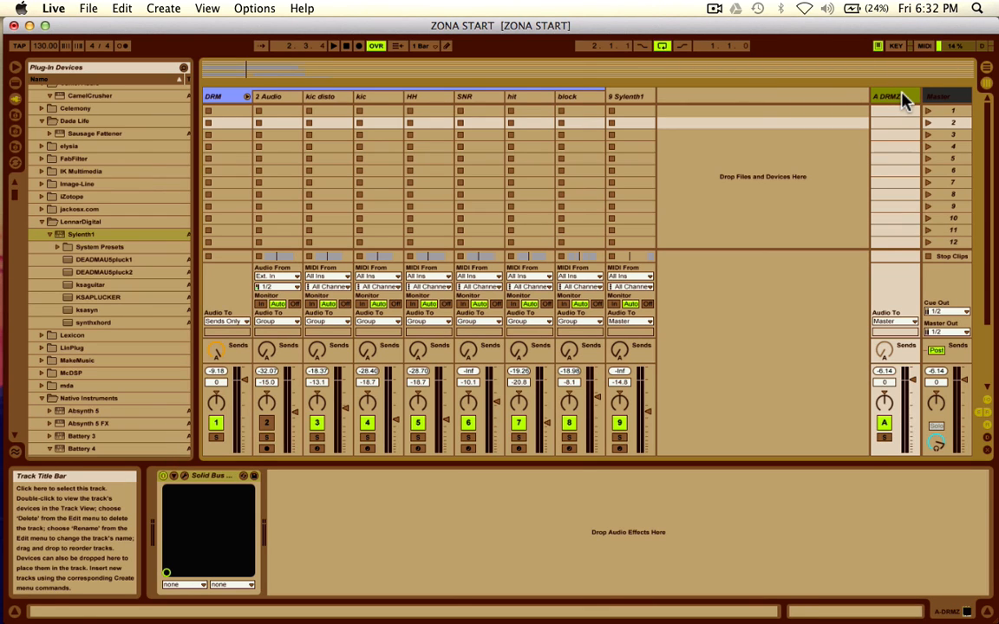
left_click(882, 322)
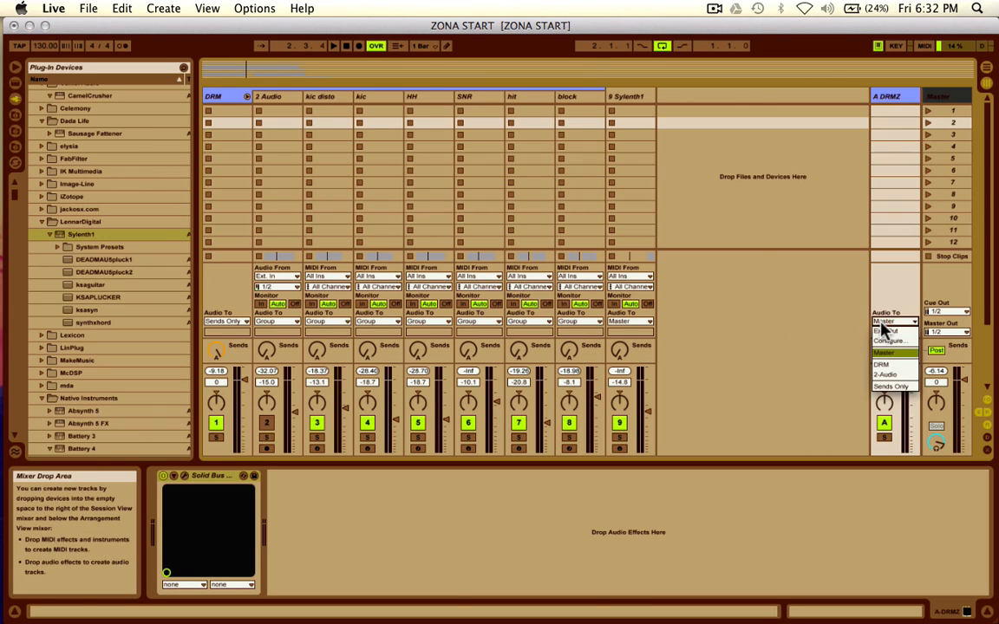
left_click(816, 308)
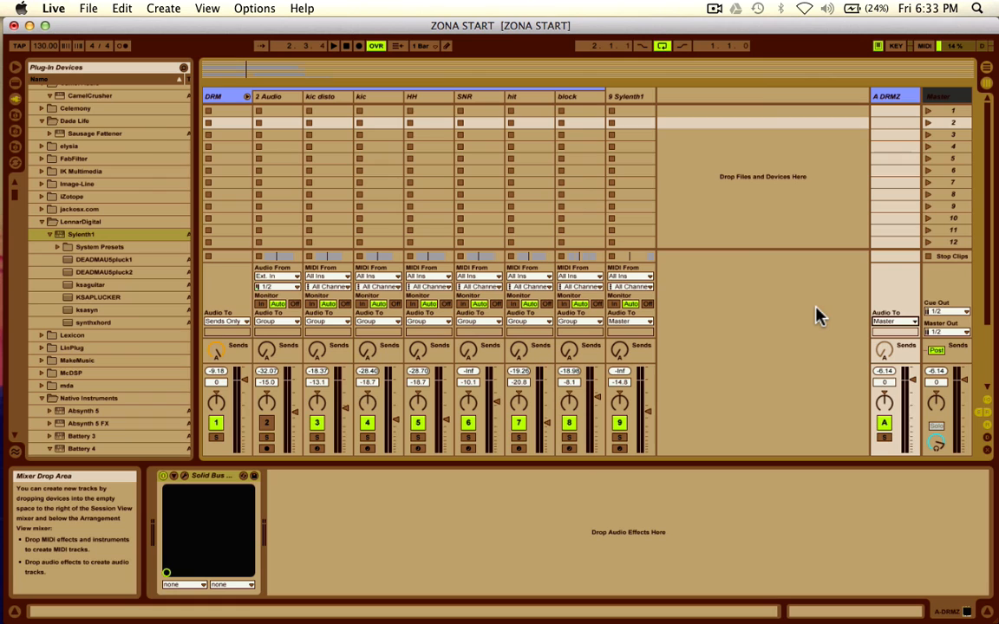
Step: Compare the device chains of 2 Audio, DRM and A DRMZ, and inspect the return's Solid Bus Comp settings
left_click(265, 97)
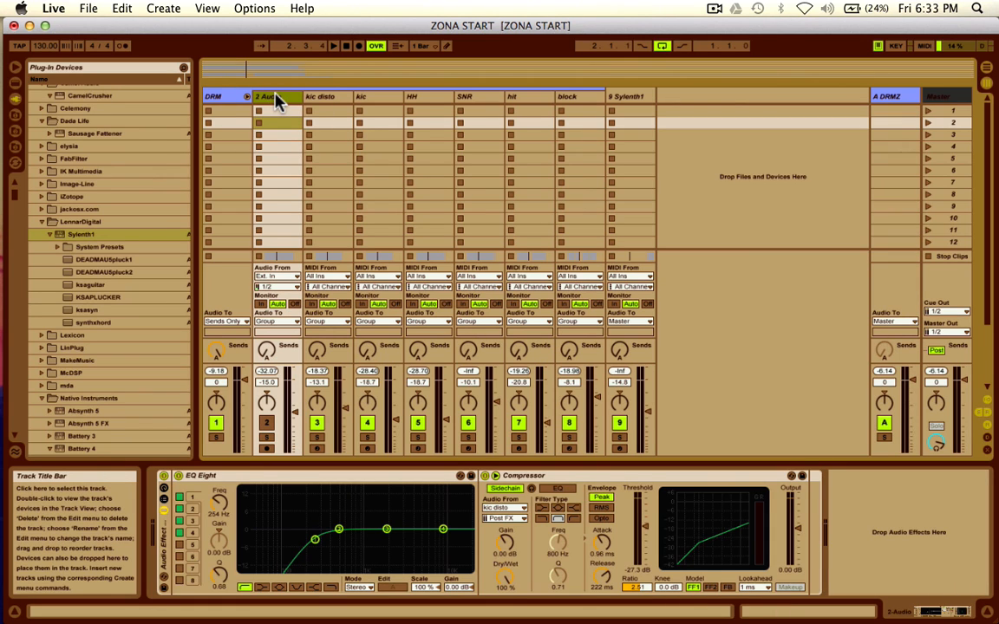
left_click(223, 99)
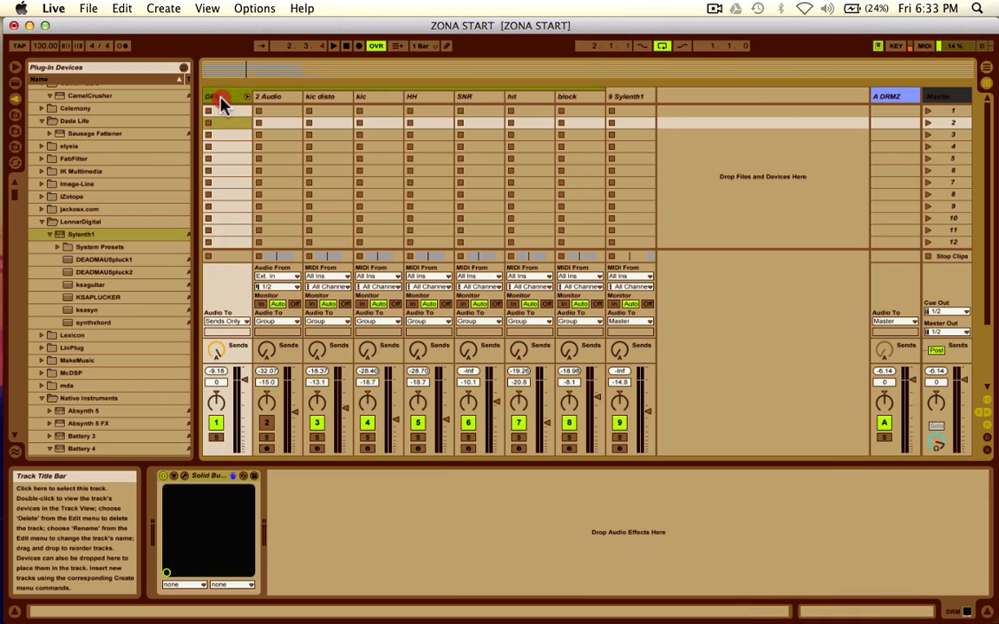
left_click(904, 102)
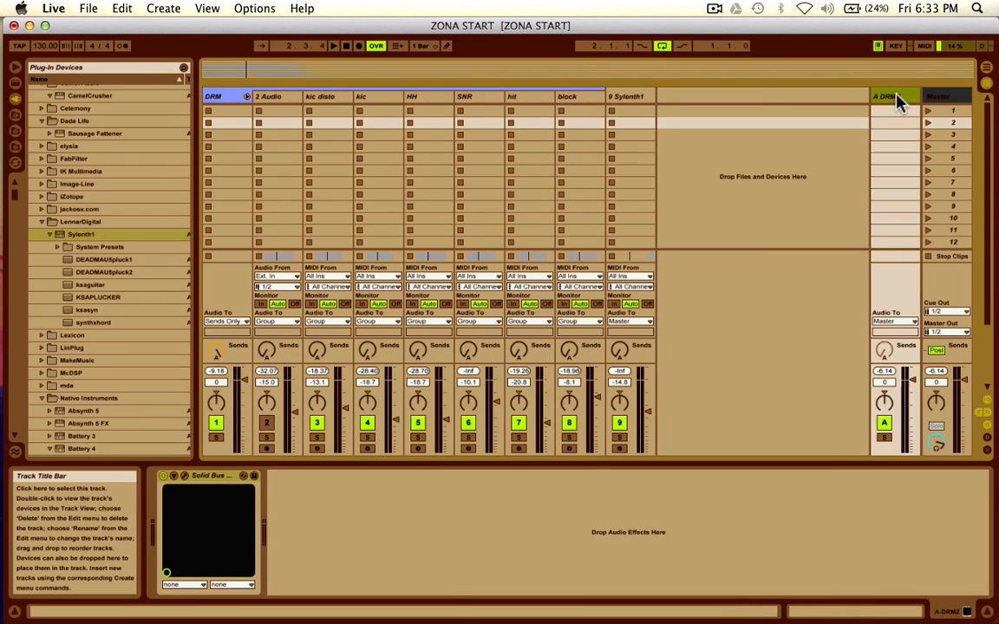
left_click(188, 477)
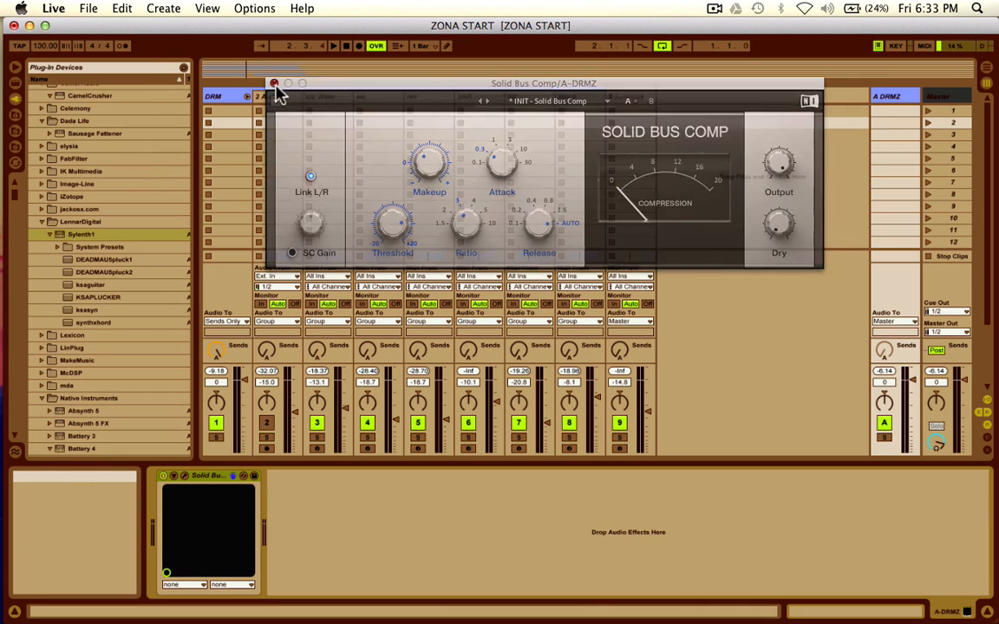
left_click(274, 83)
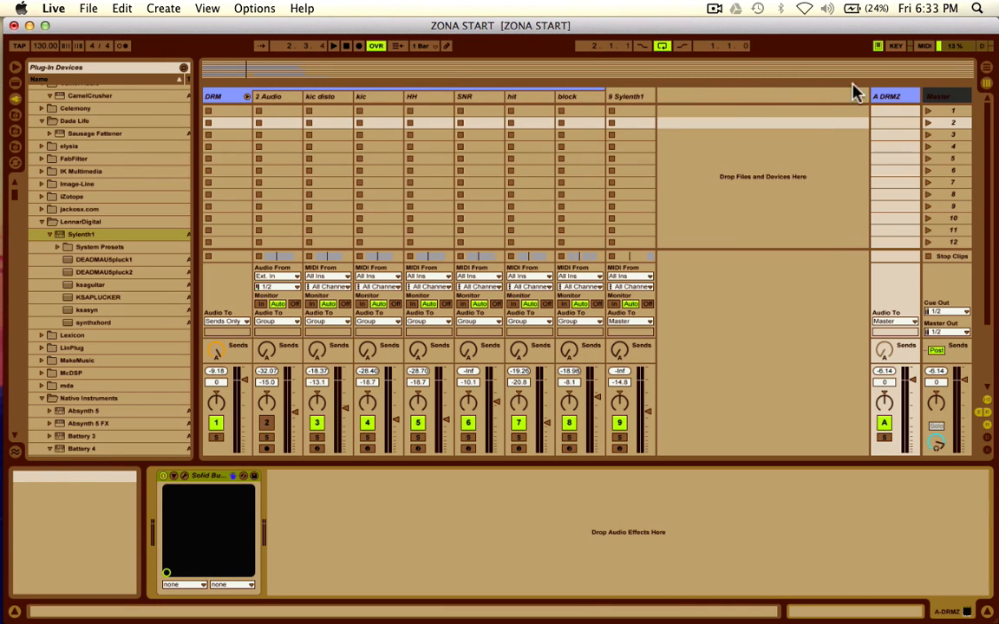
Step: Fold the DRM group and set the Arrangement loop to start at 1.1.1 with a length of four bars
left_click(248, 98)
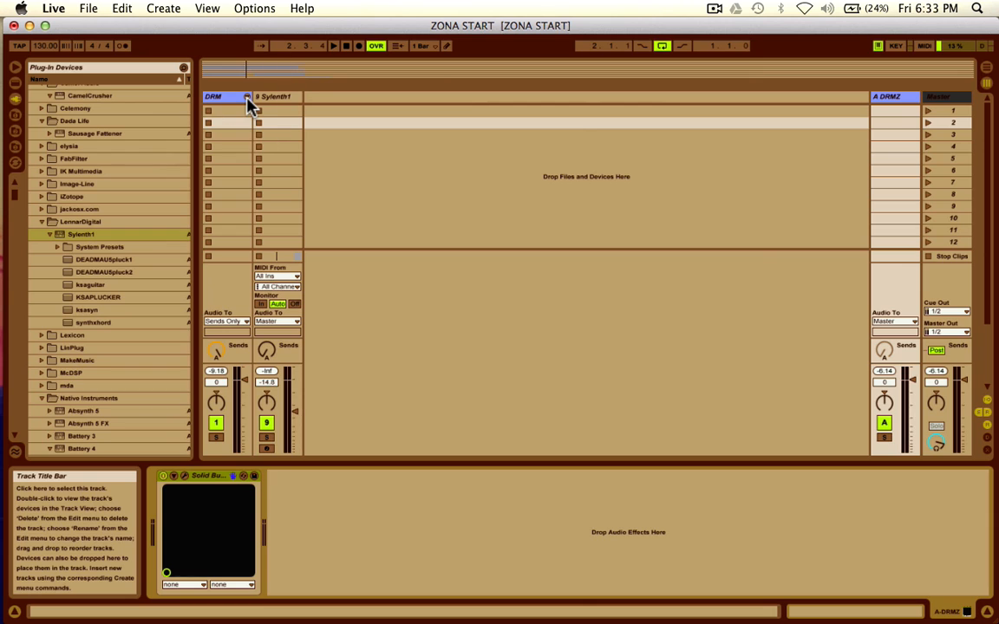
key("shift+Tab")
key("shift+Tab")
key("Tab")
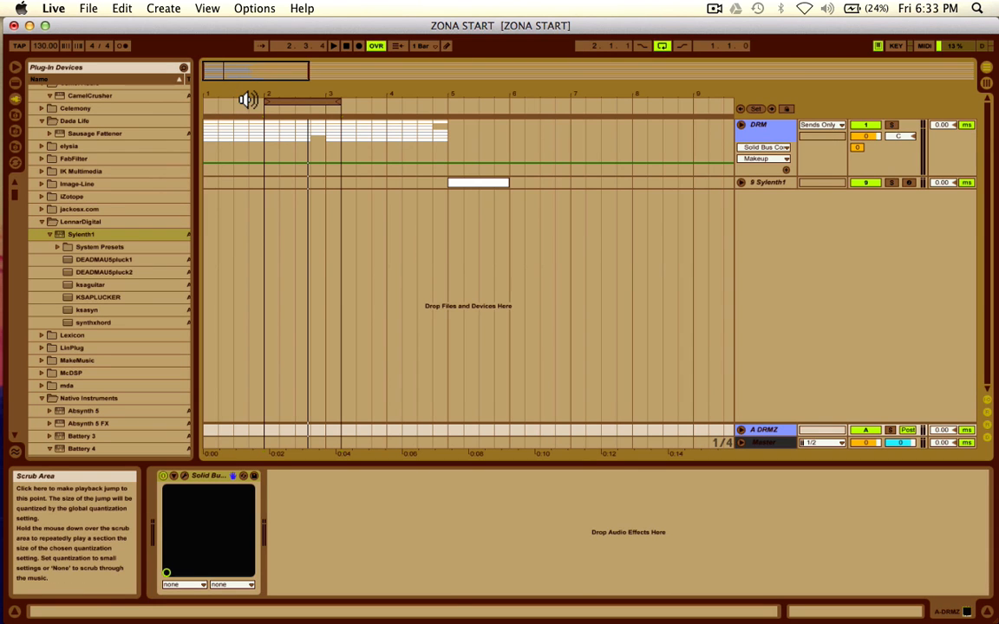
left_click_drag(263, 103, 202, 103)
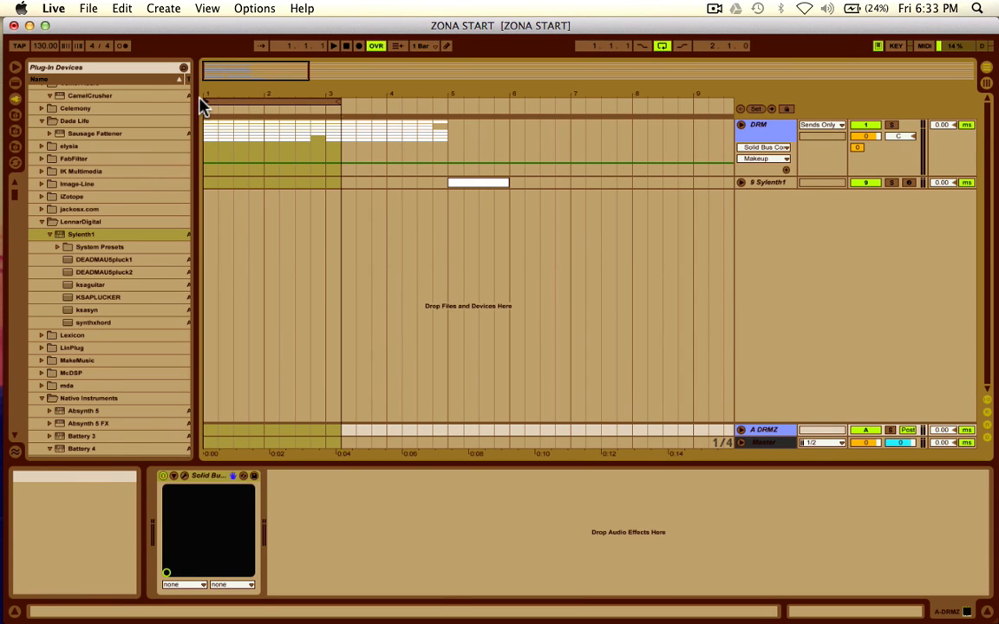
left_click_drag(343, 105, 448, 107)
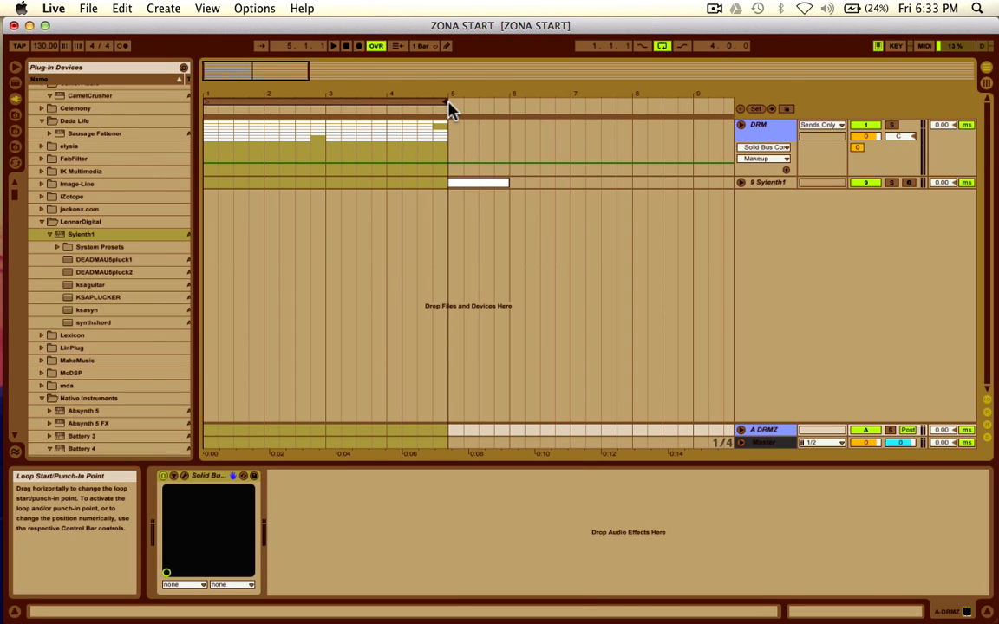
Step: Unfold the DRM group during loop playback, activate the 2 Audio track, and play the full drum loop
key("space")
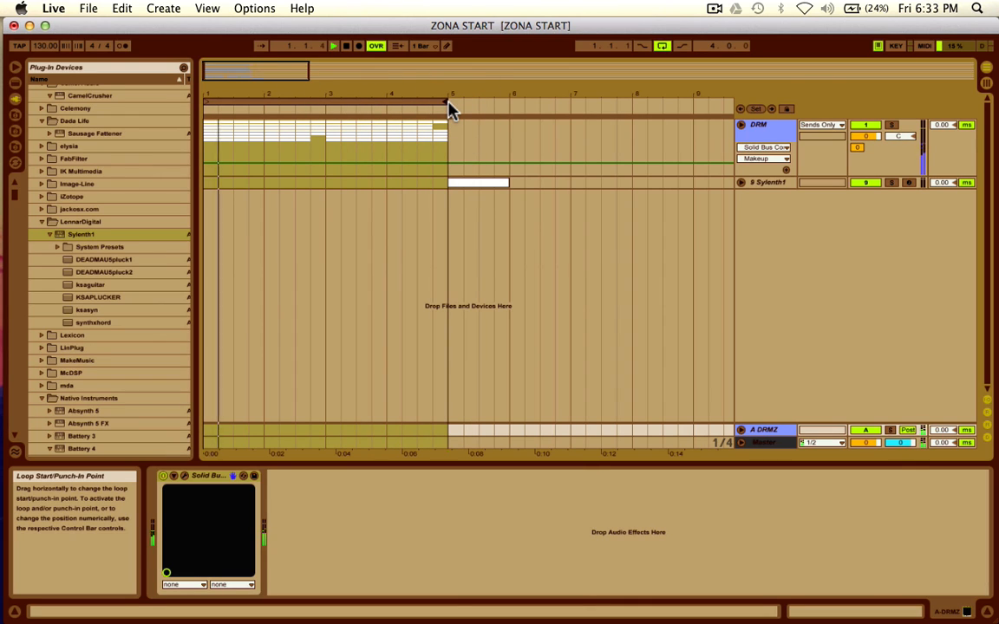
left_click(740, 127)
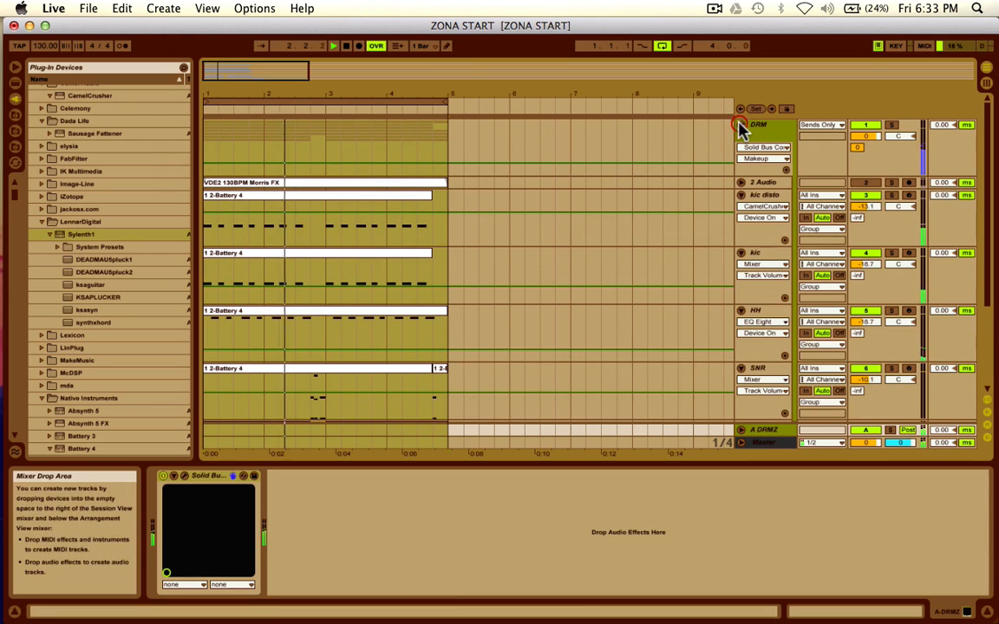
left_click(875, 183)
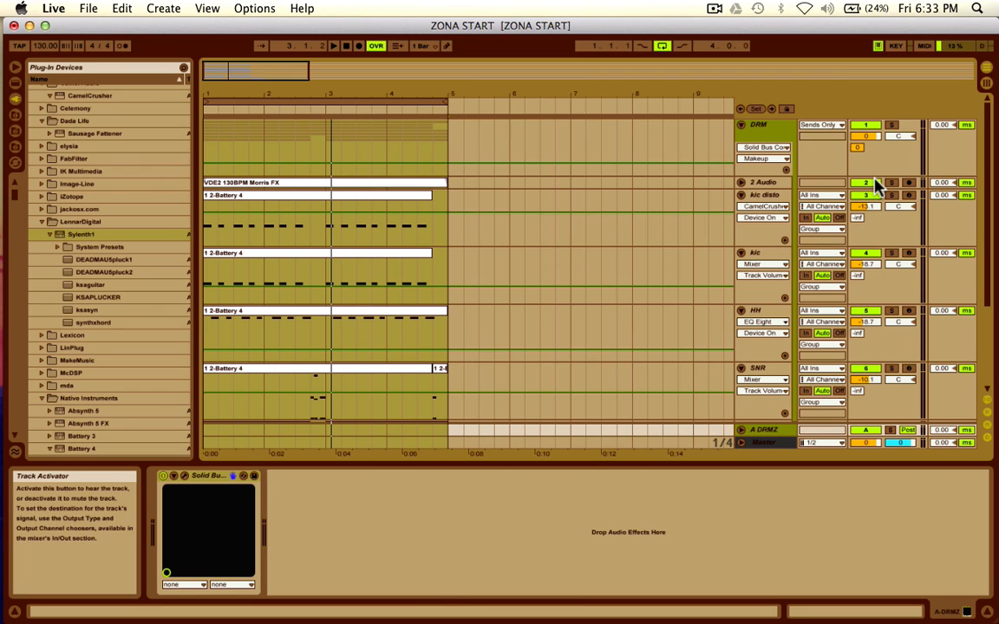
key("space")
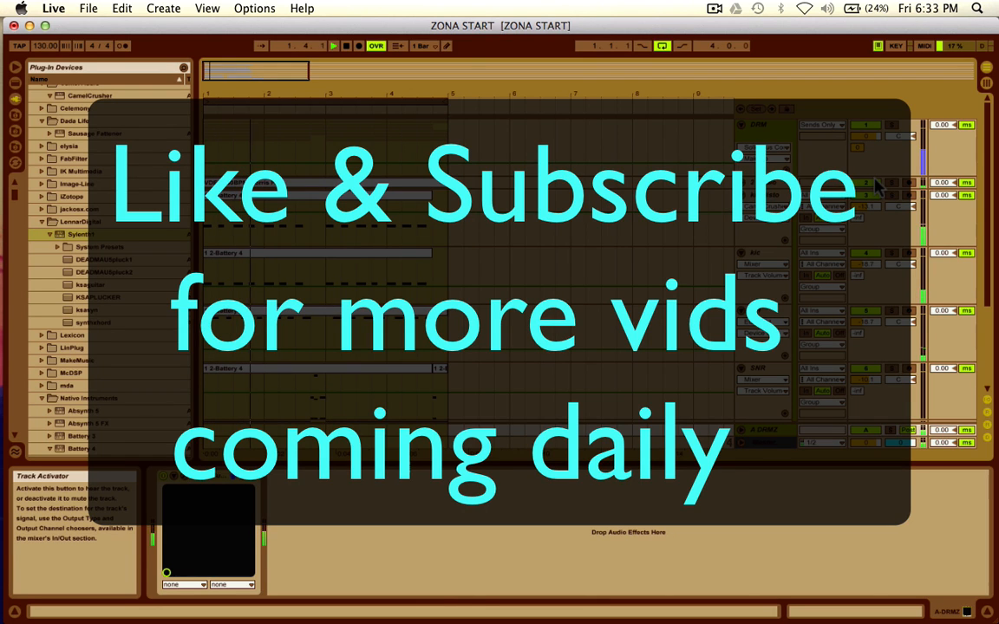